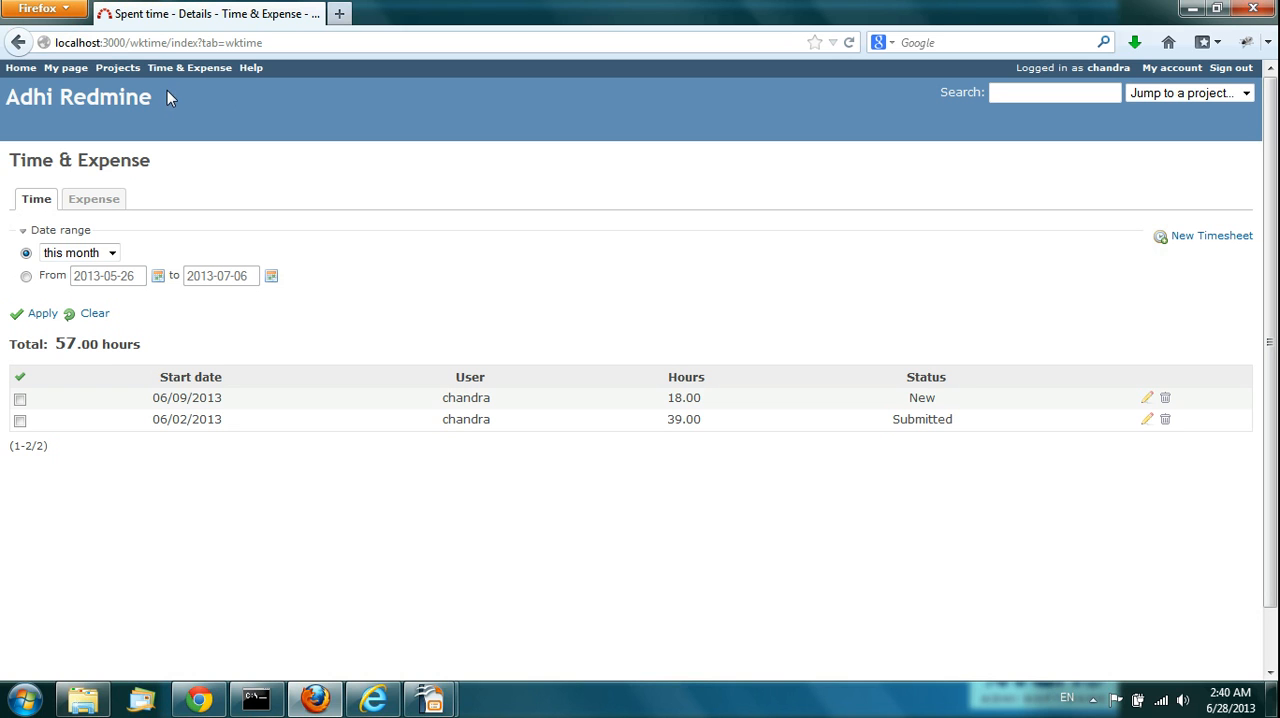
# Step: View the list of expense sheets, and return to the list of timesheets
pyautogui.click(189, 78)
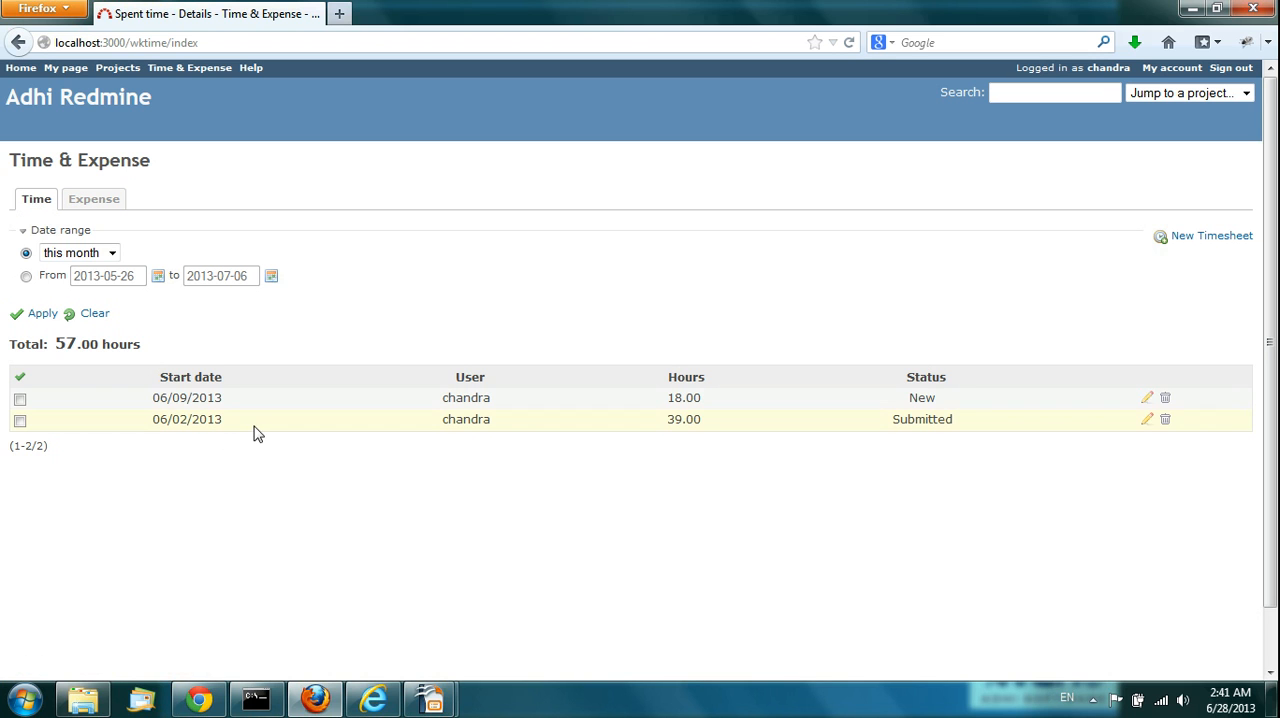
pyautogui.click(88, 203)
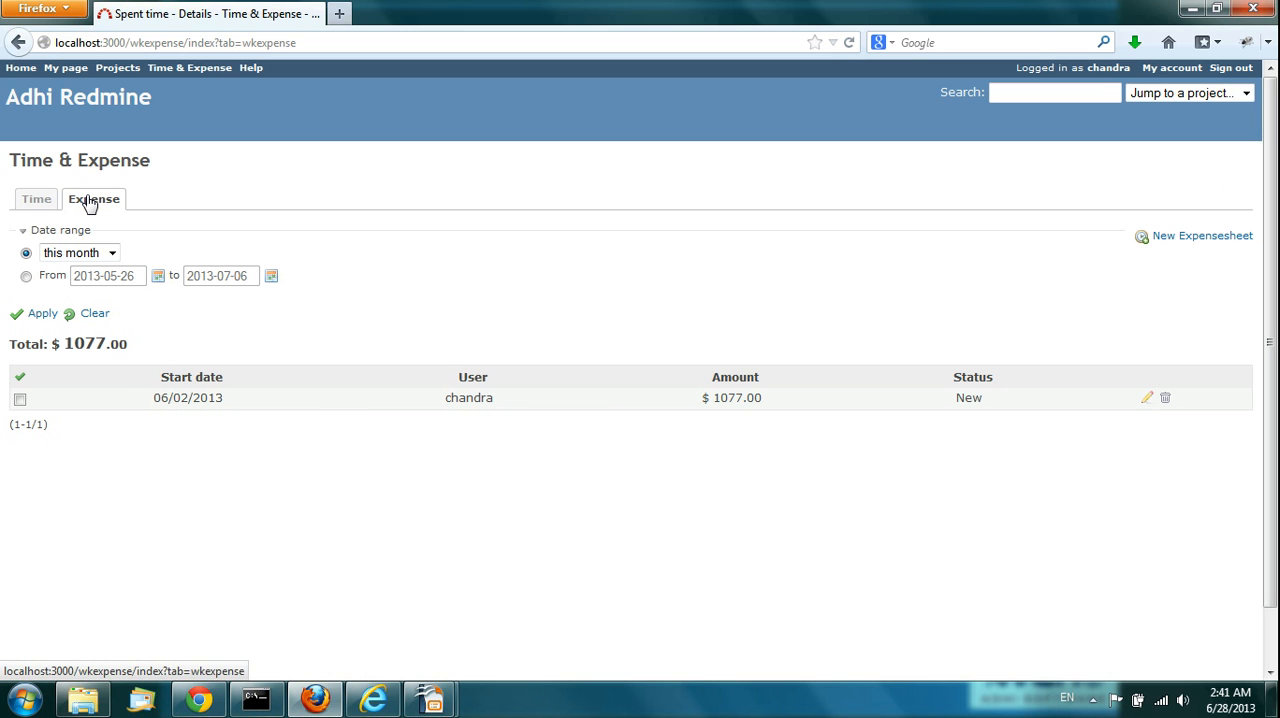
pyautogui.click(39, 203)
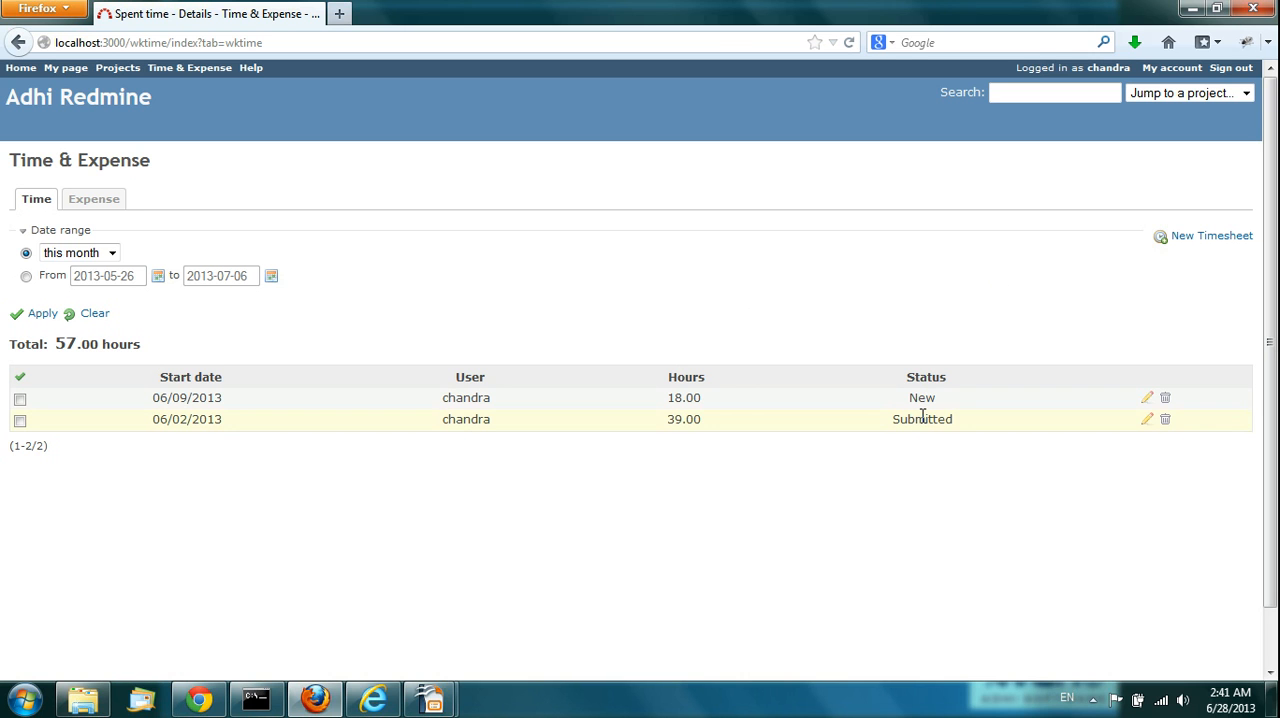
# Step: Open the 06/09/2013 timesheet and examine the project, issue and activity choices of its first row
pyautogui.click(1149, 400)
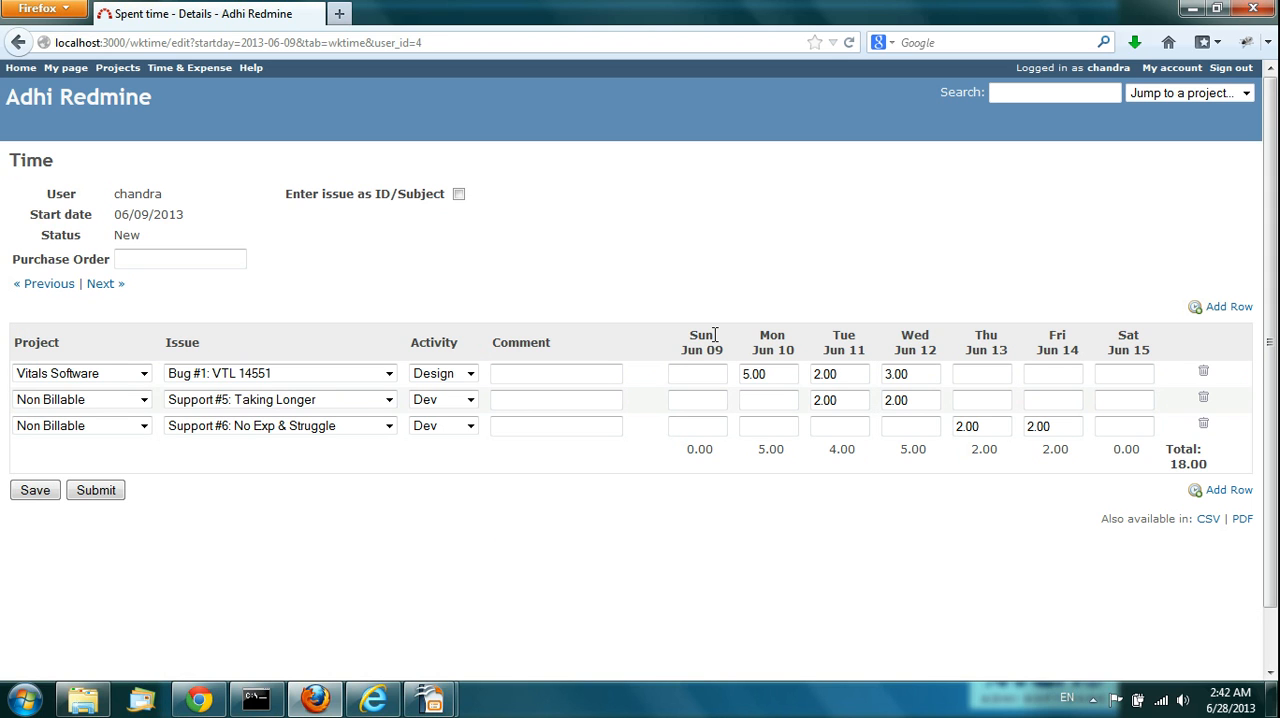
pyautogui.click(144, 378)
pyautogui.click(289, 277)
pyautogui.click(350, 375)
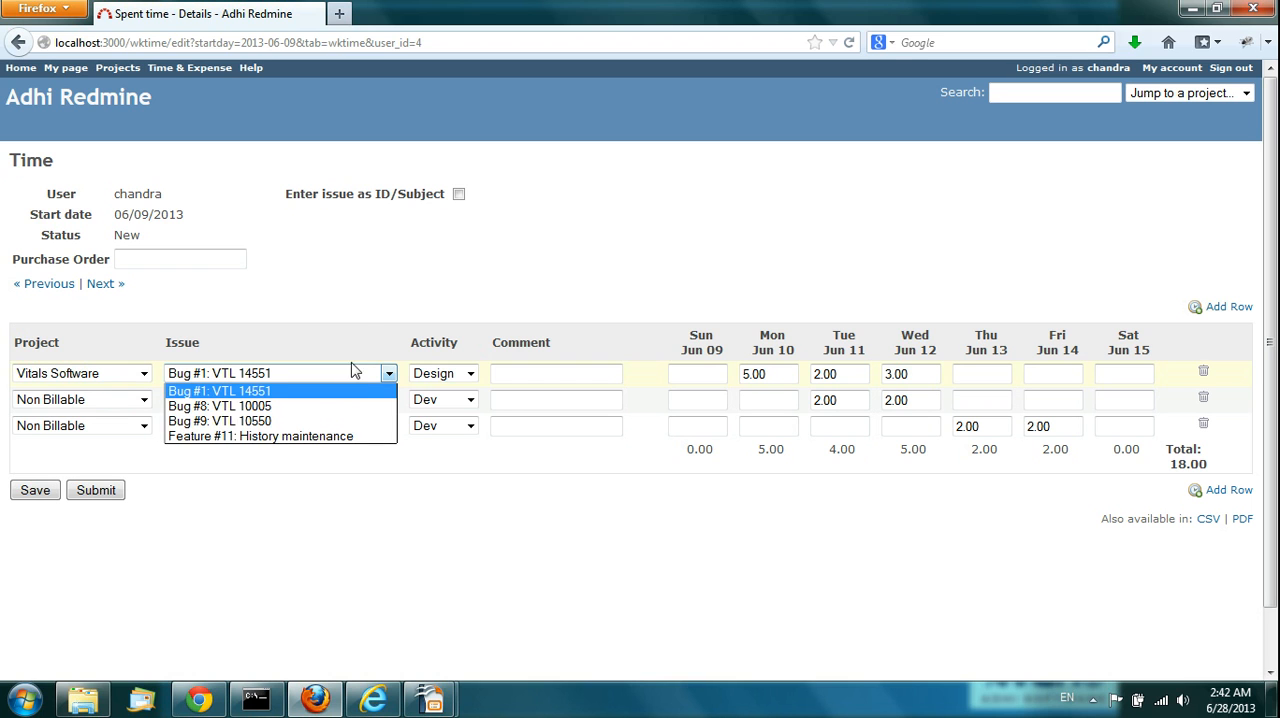
pyautogui.click(361, 317)
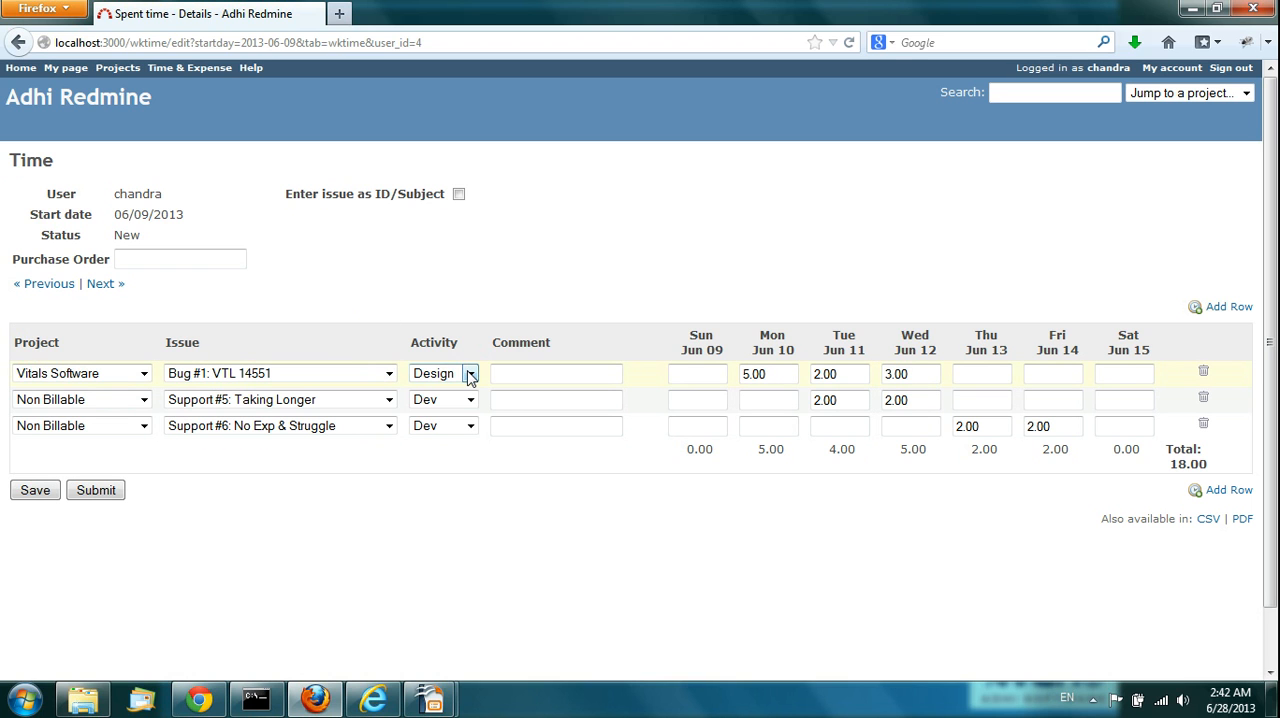
pyautogui.click(470, 374)
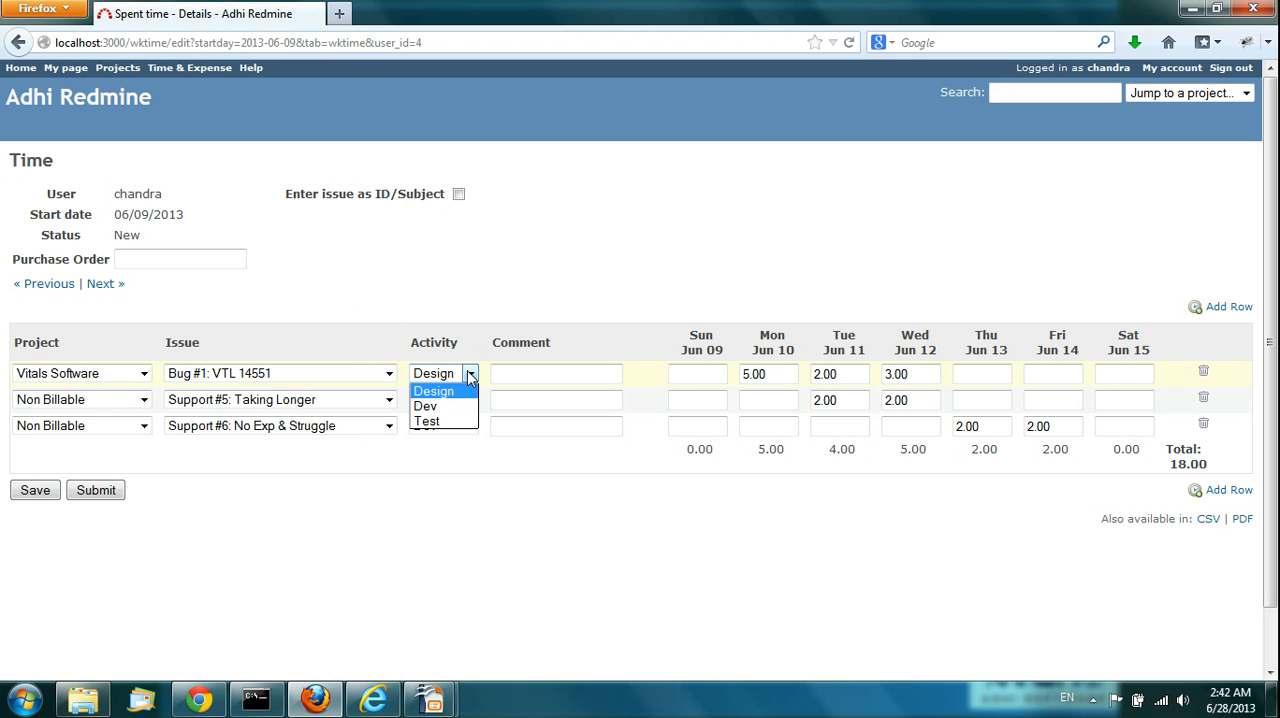
pyautogui.click(553, 247)
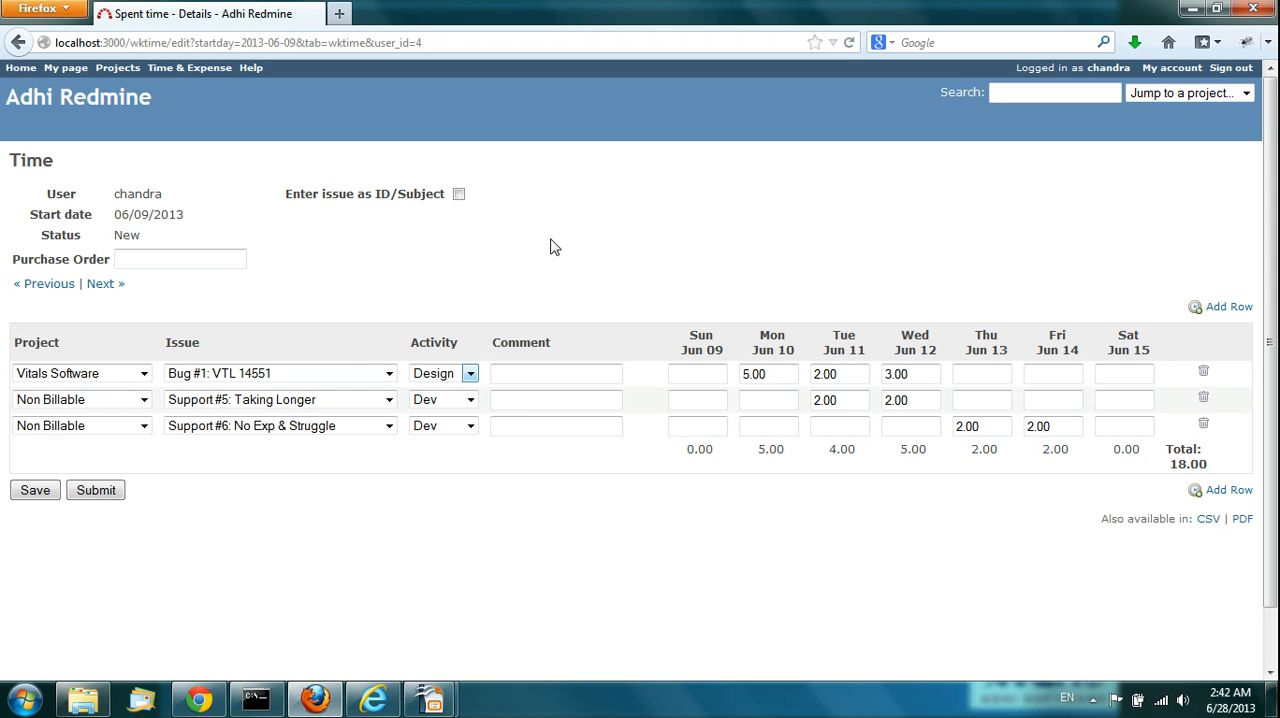
# Step: Create a new timesheet with start date 2013-06-17, based on the previous week's template
pyautogui.click(183, 70)
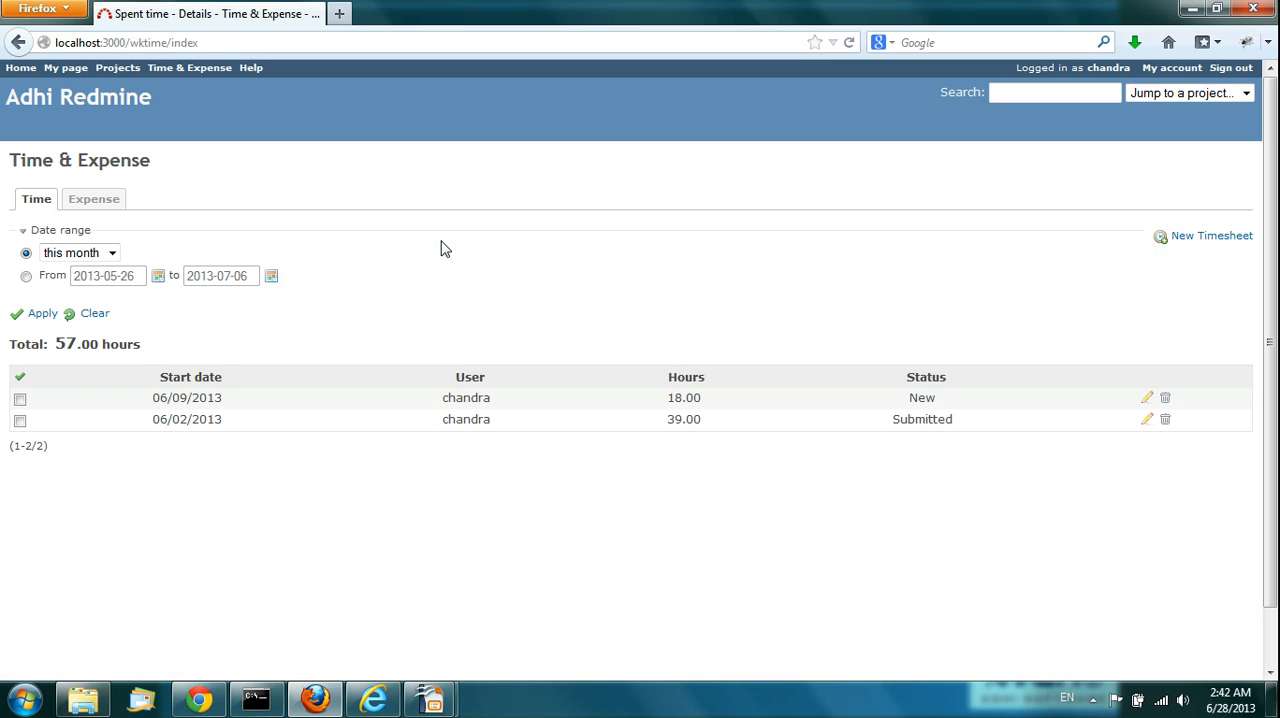
pyautogui.click(1203, 245)
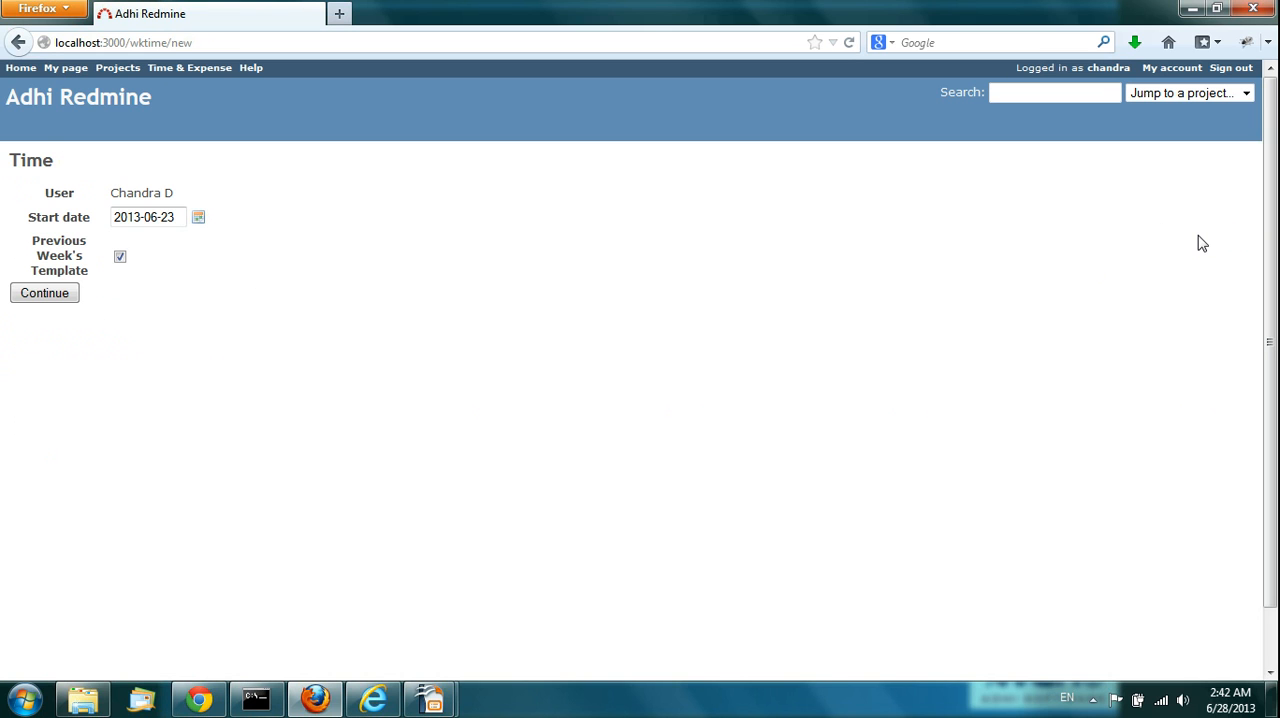
pyautogui.click(199, 220)
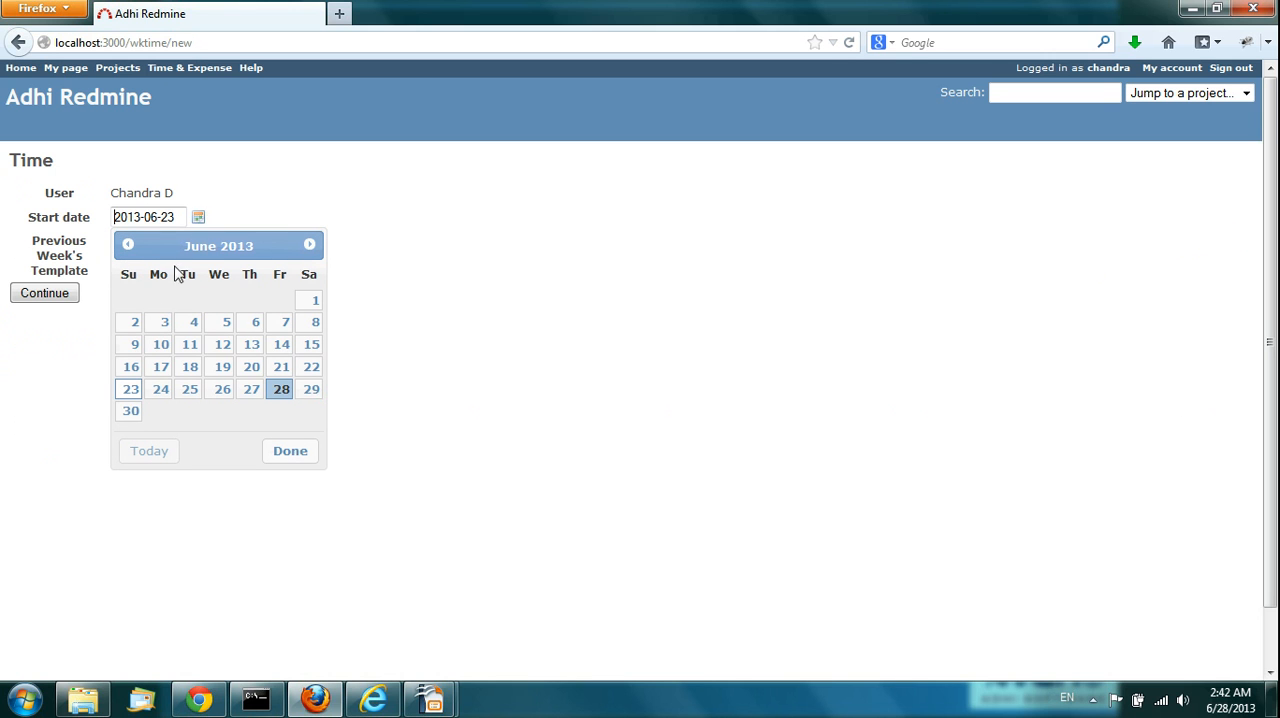
pyautogui.click(161, 367)
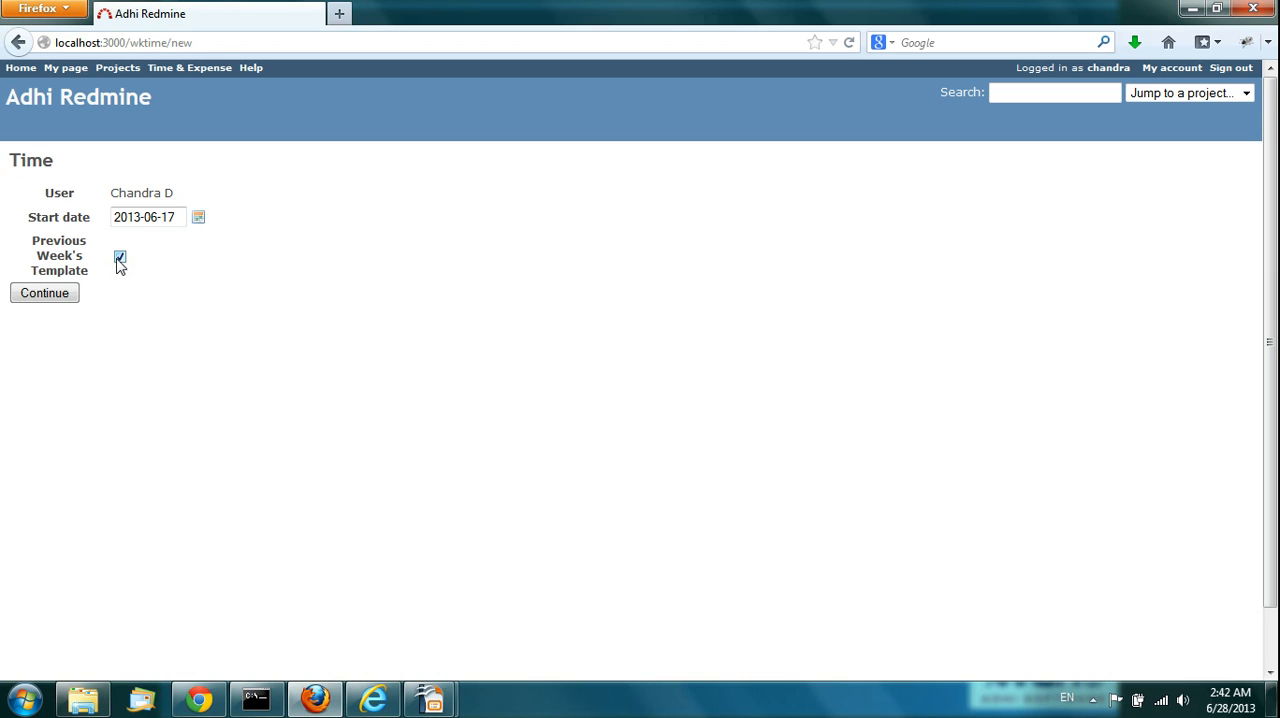
pyautogui.click(43, 297)
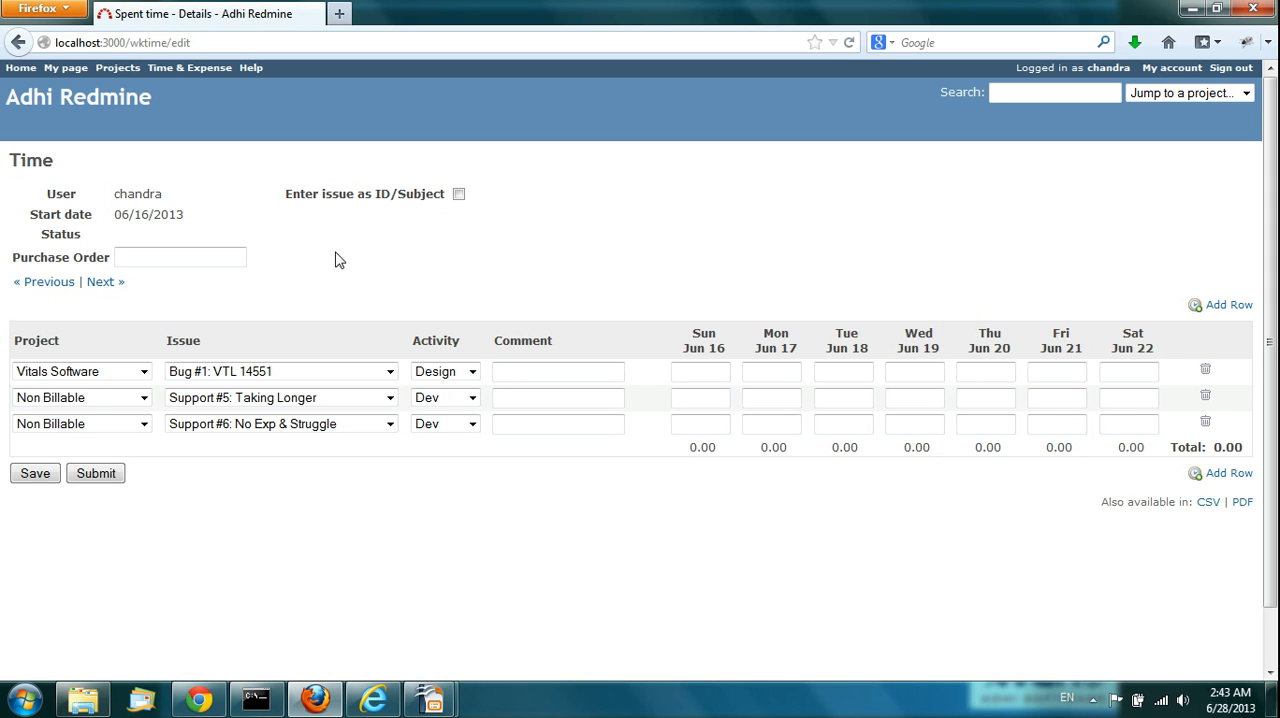
# Step: Enter 5, 4 and 2 hours for Bug #1: VTL 14551 on Monday, Tuesday and Wednesday
pyautogui.click(750, 371)
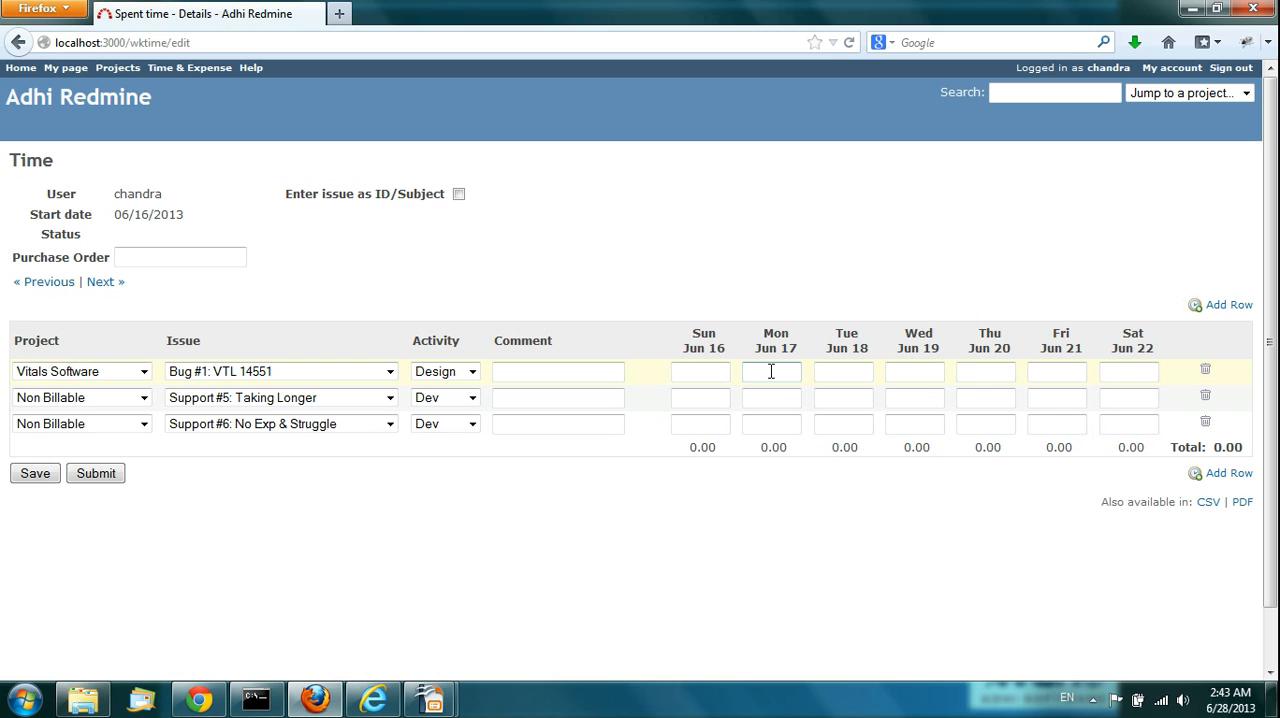
pyautogui.write('5')
pyautogui.press('Tab')
pyautogui.write('4')
pyautogui.press('Tab')
pyautogui.write('2')
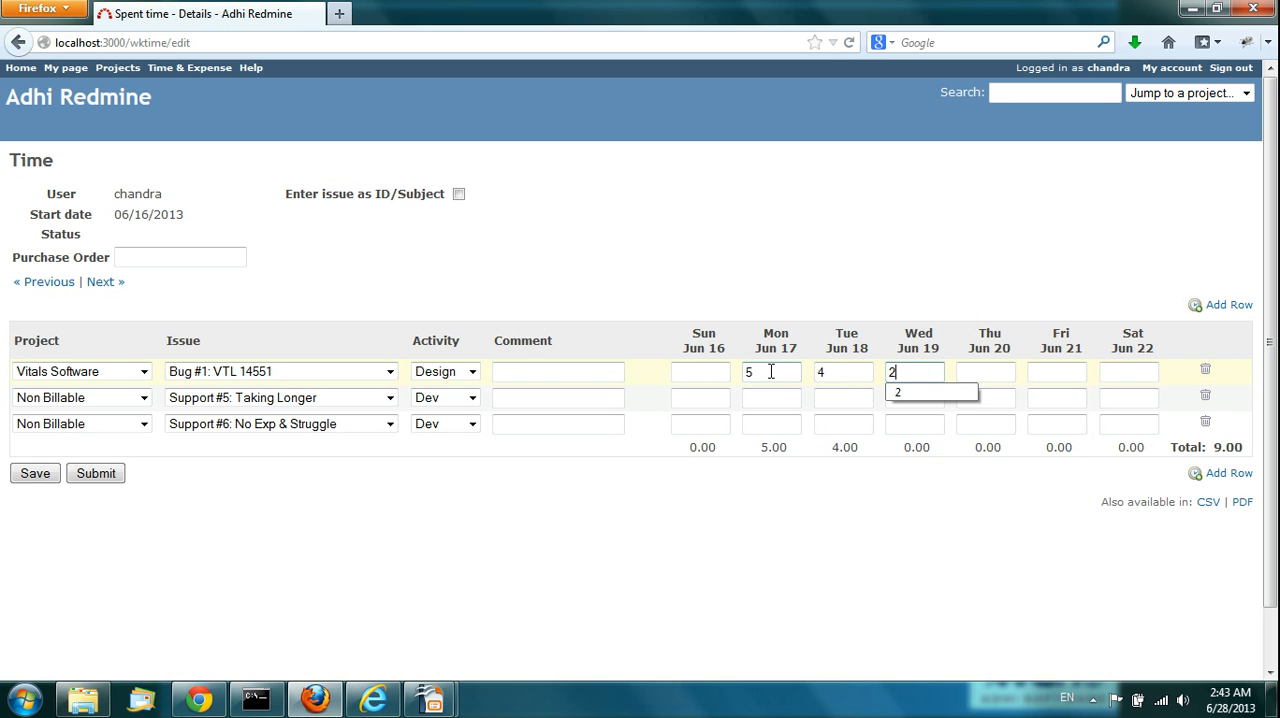
# Step: Enter 2, 2, 3 and 5 hours for Support #5: Taking Longer from Tuesday through Friday
pyautogui.click(836, 398)
pyautogui.write('2')
pyautogui.press('Tab')
pyautogui.write('2')
pyautogui.press('Tab')
pyautogui.write('3')
pyautogui.press('Tab')
pyautogui.write('5')
# Step: Enter 3, 2, 4, 5 and 3 hours for Support #6: No Exp & Struggle from Monday through Friday, and save the timesheet
pyautogui.click(839, 421)
pyautogui.write('2')
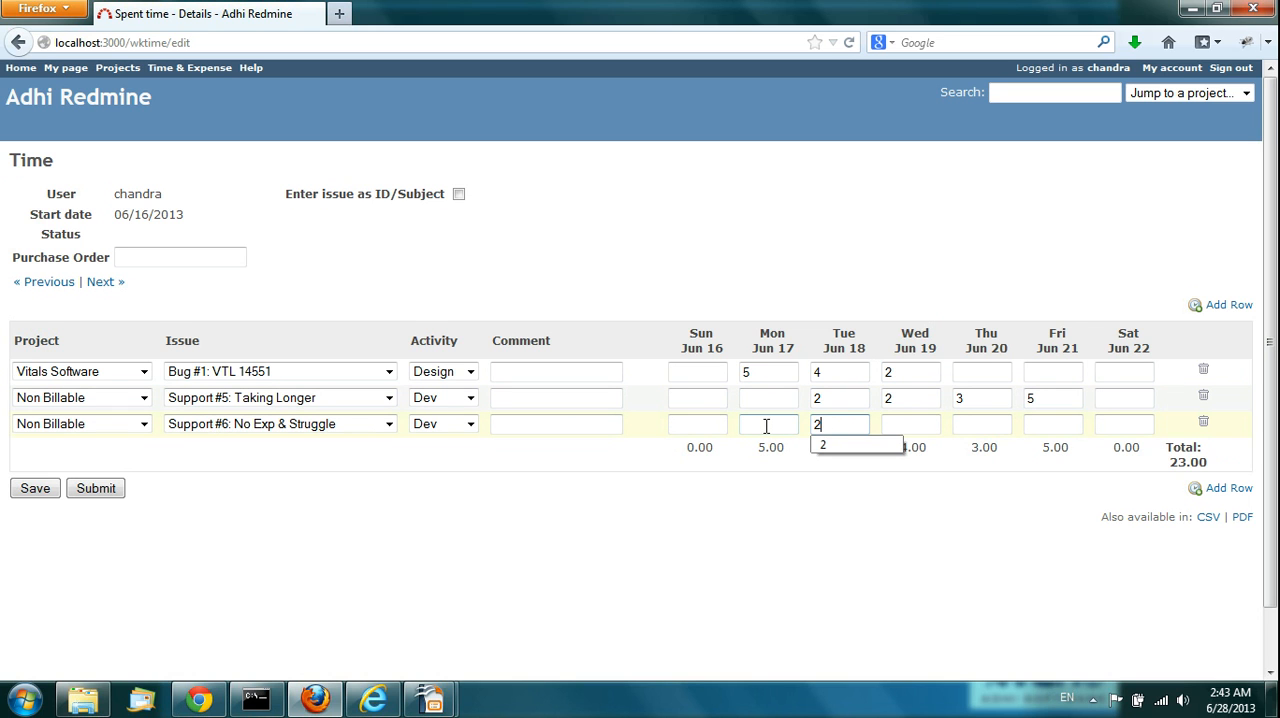
pyautogui.click(765, 424)
pyautogui.write('3')
pyautogui.press('Tab')
pyautogui.press('Tab')
pyautogui.write('4')
pyautogui.press('Tab')
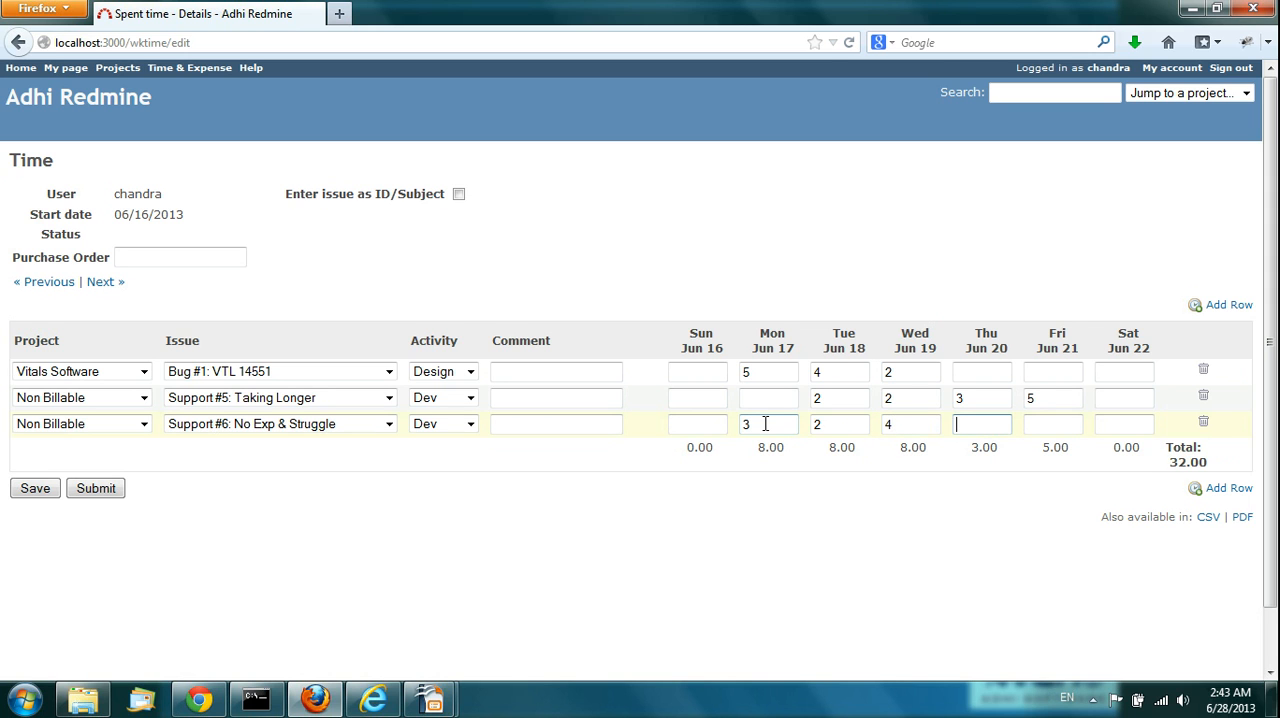
pyautogui.write('5')
pyautogui.press('Tab')
pyautogui.write('3')
pyautogui.press('Tab')
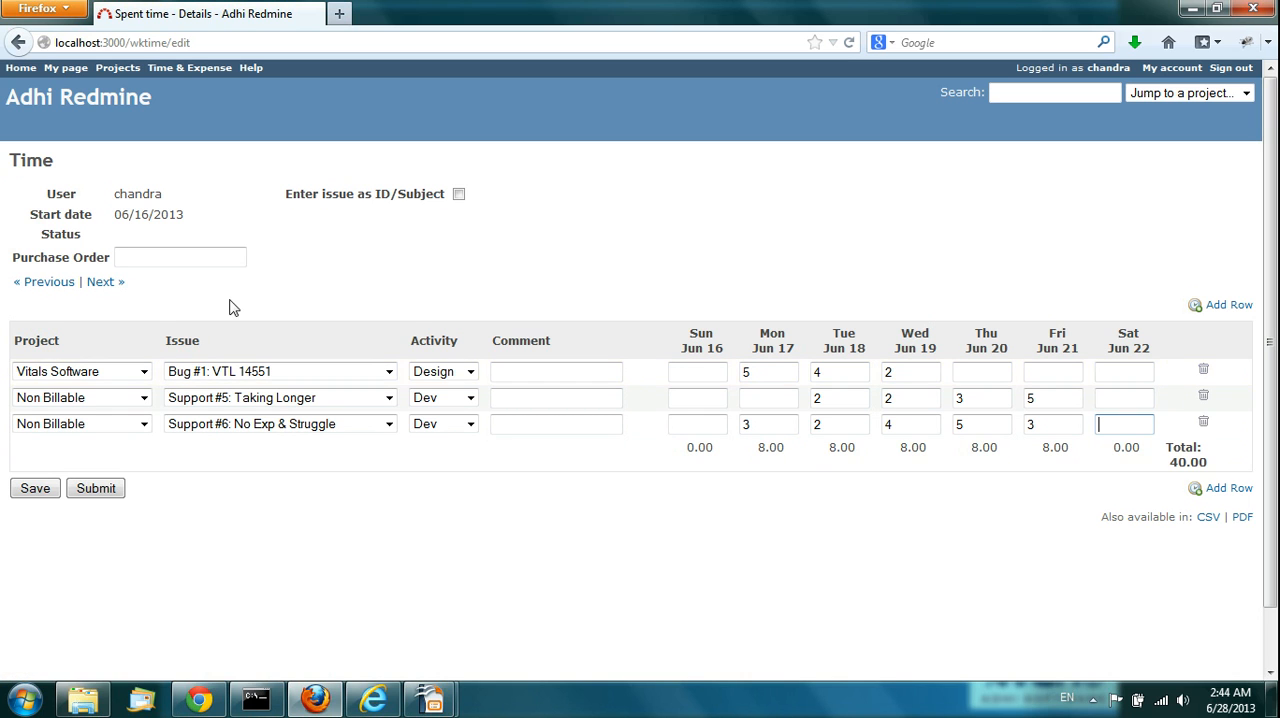
pyautogui.click(36, 489)
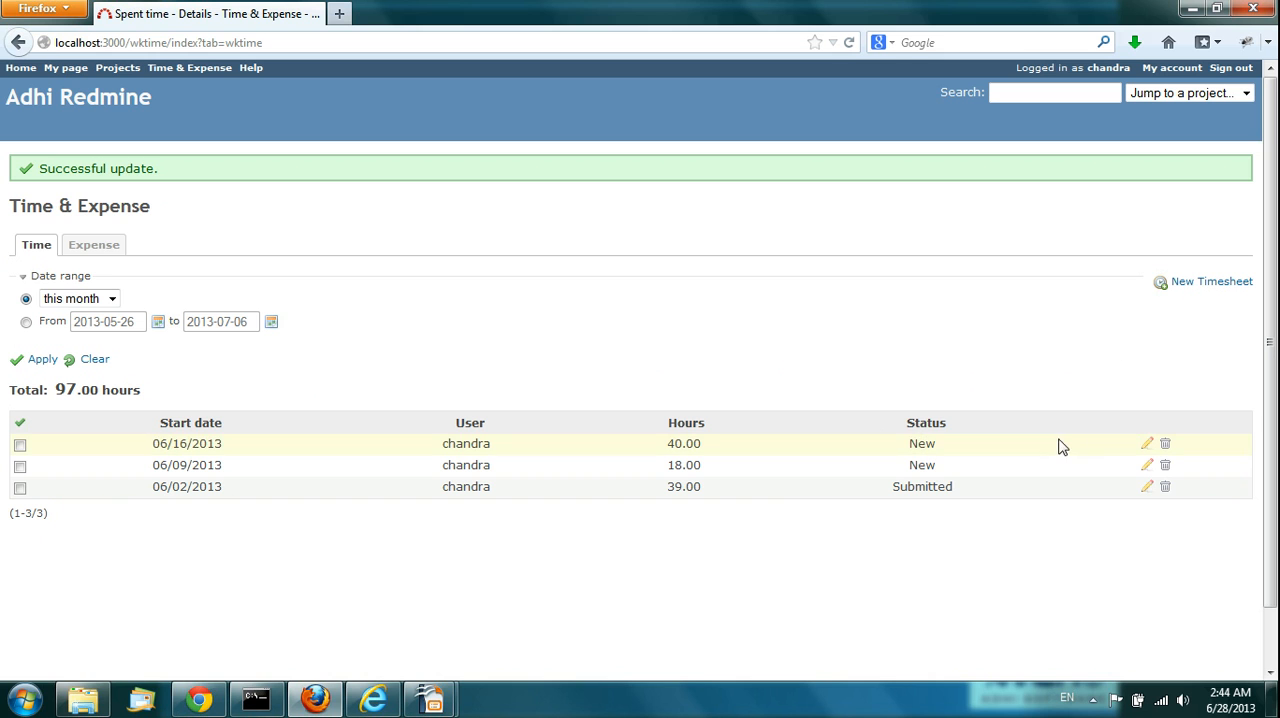
# Step: In the 06/16/2013 timesheet, set the Monday Jun 17 hours for Bug #1: VTL 14551 to 4 and save
pyautogui.click(1147, 447)
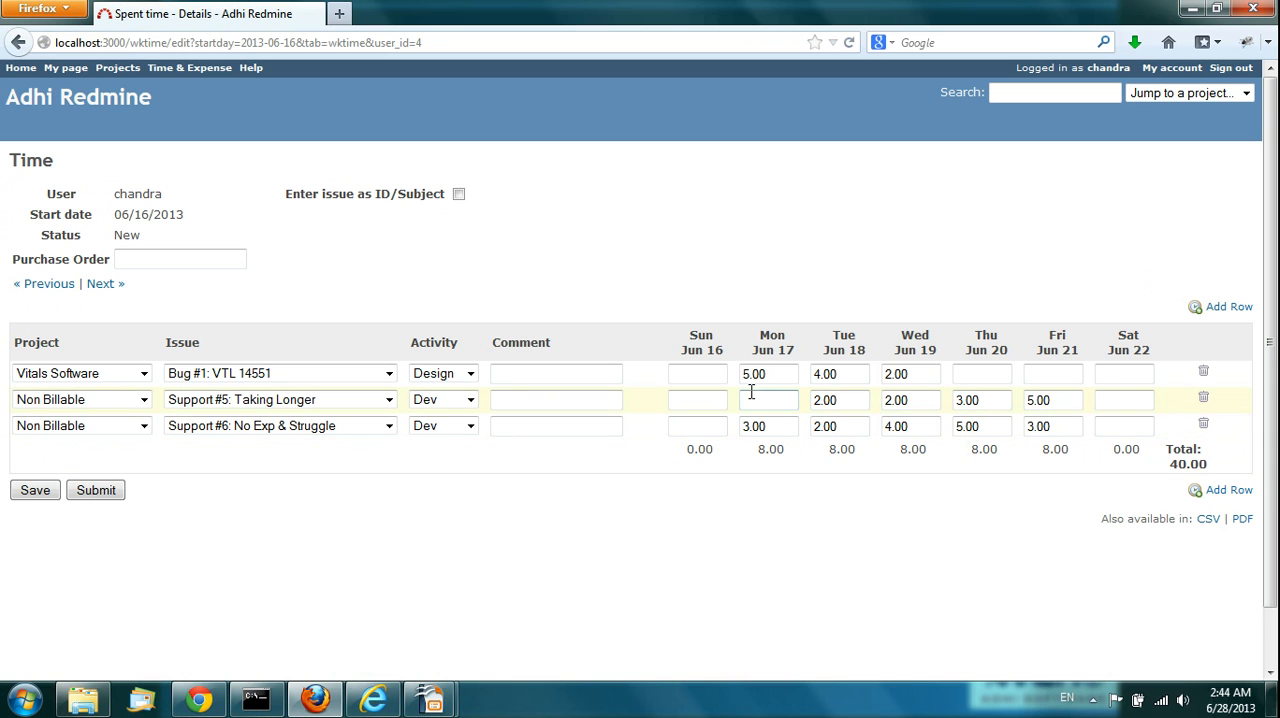
pyautogui.tripleClick(785, 371)
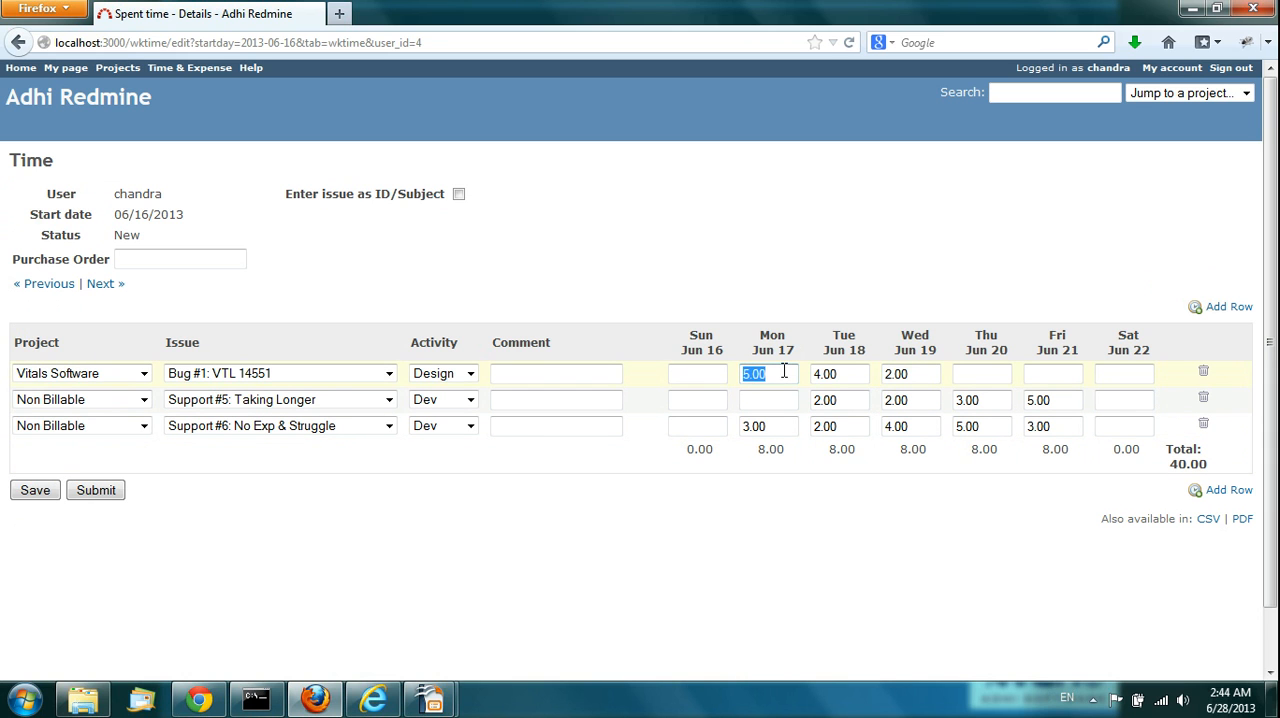
pyautogui.press('Tab')
pyautogui.press('Tab')
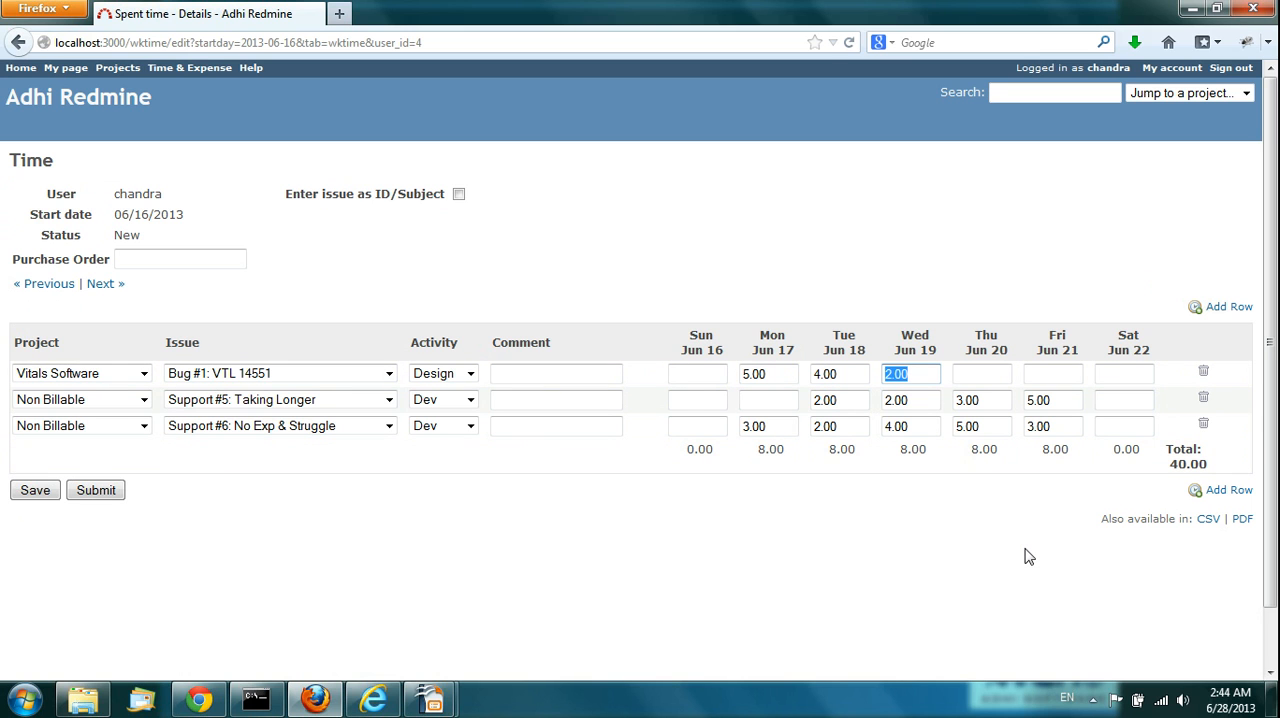
pyautogui.doubleClick(776, 373)
pyautogui.tripleClick(776, 373)
pyautogui.press('Tab')
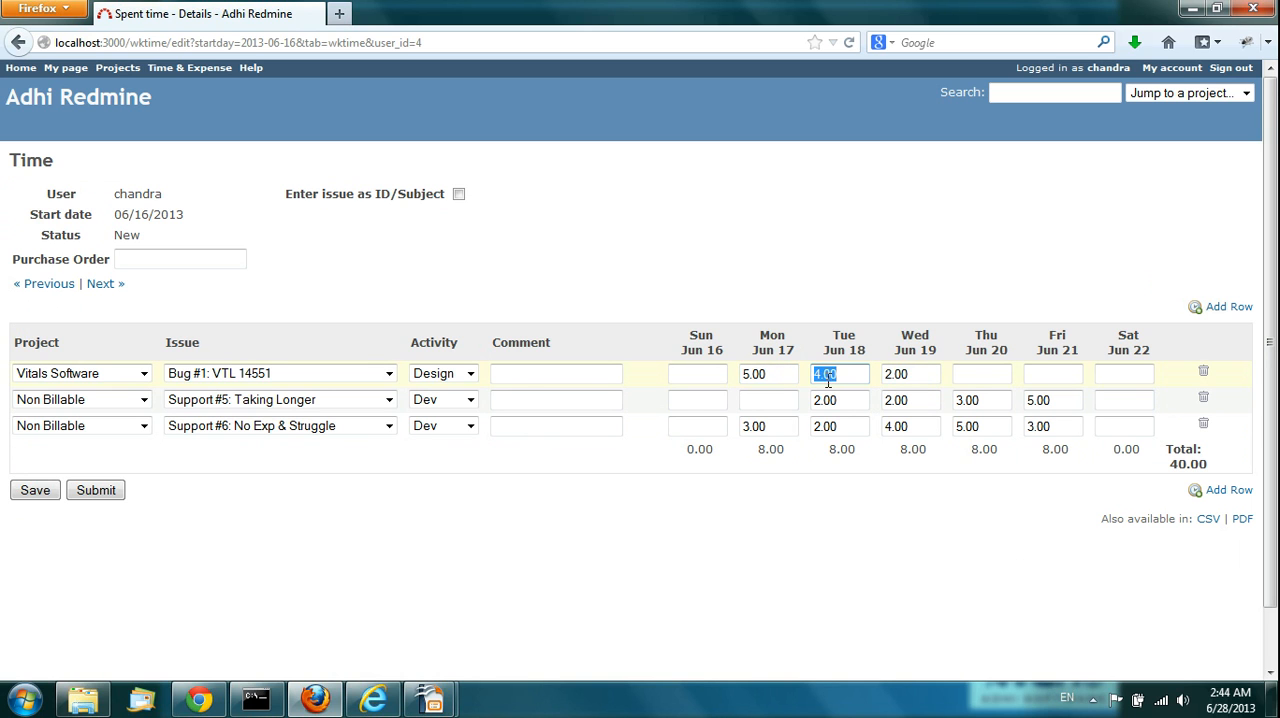
pyautogui.press('Tab')
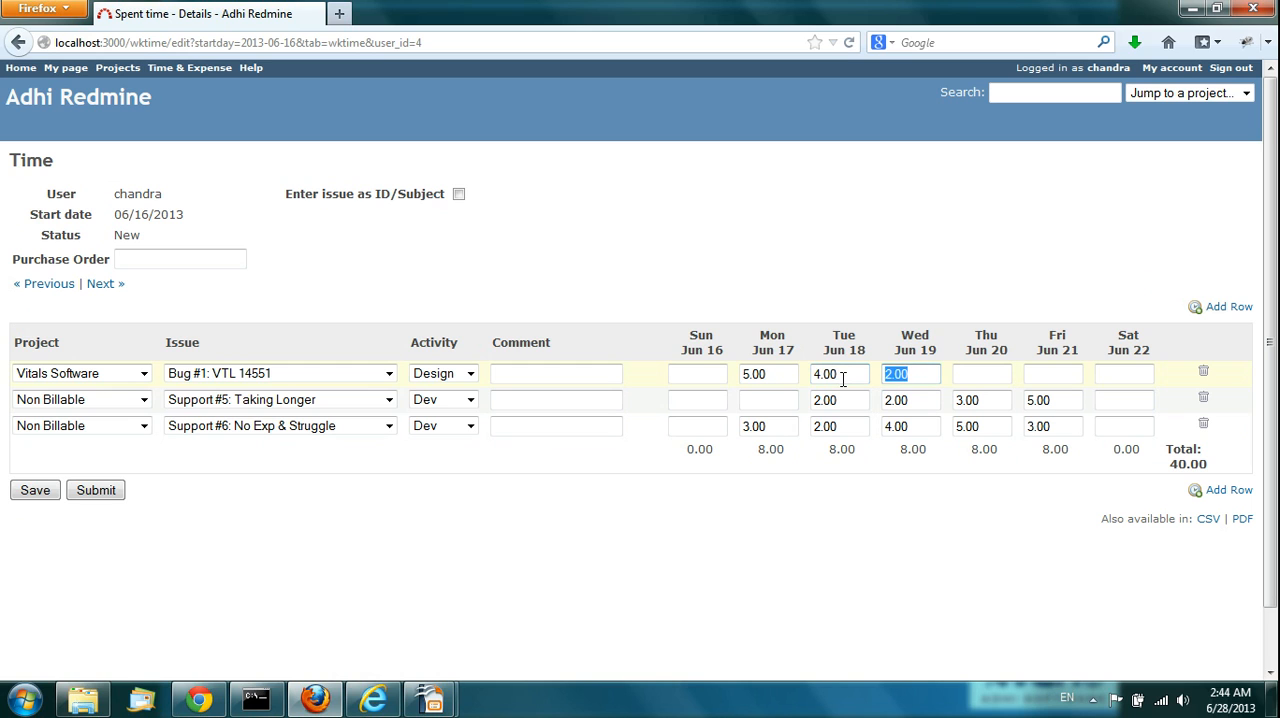
pyautogui.click(776, 375)
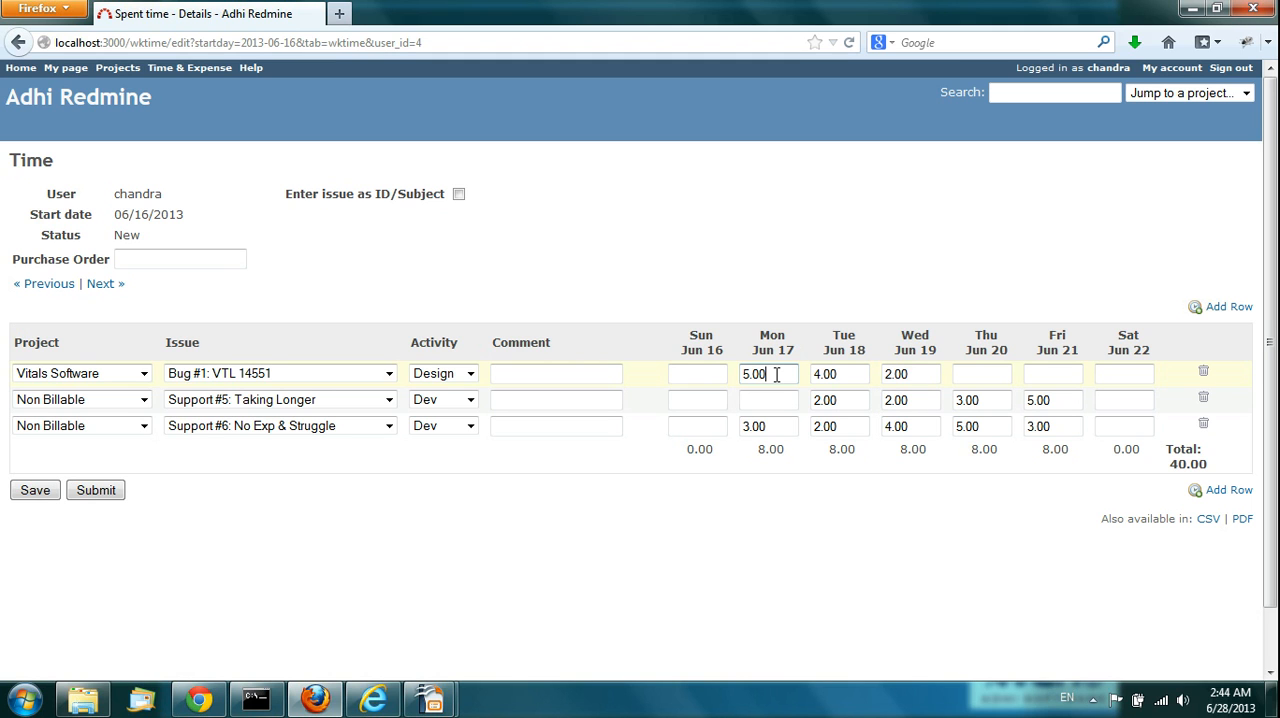
pyautogui.doubleClick(776, 375)
pyautogui.press('BackSpace')
pyautogui.write('4')
pyautogui.press('Tab')
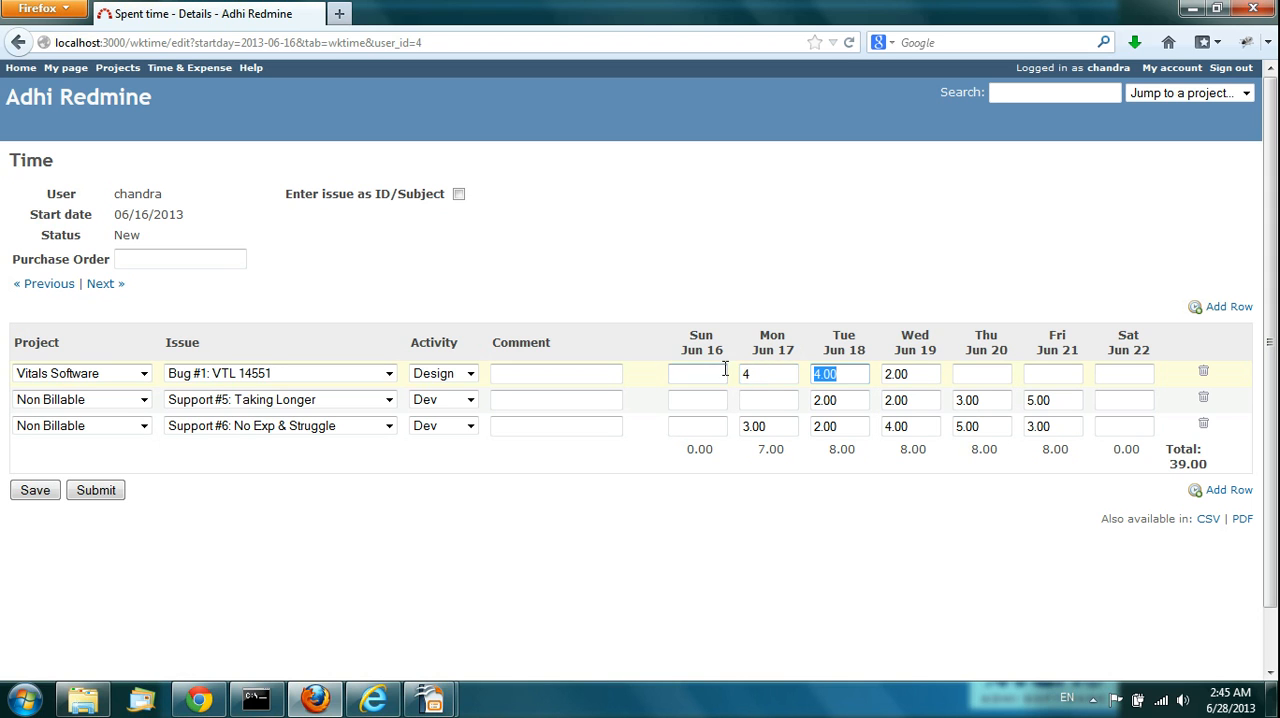
pyautogui.click(36, 491)
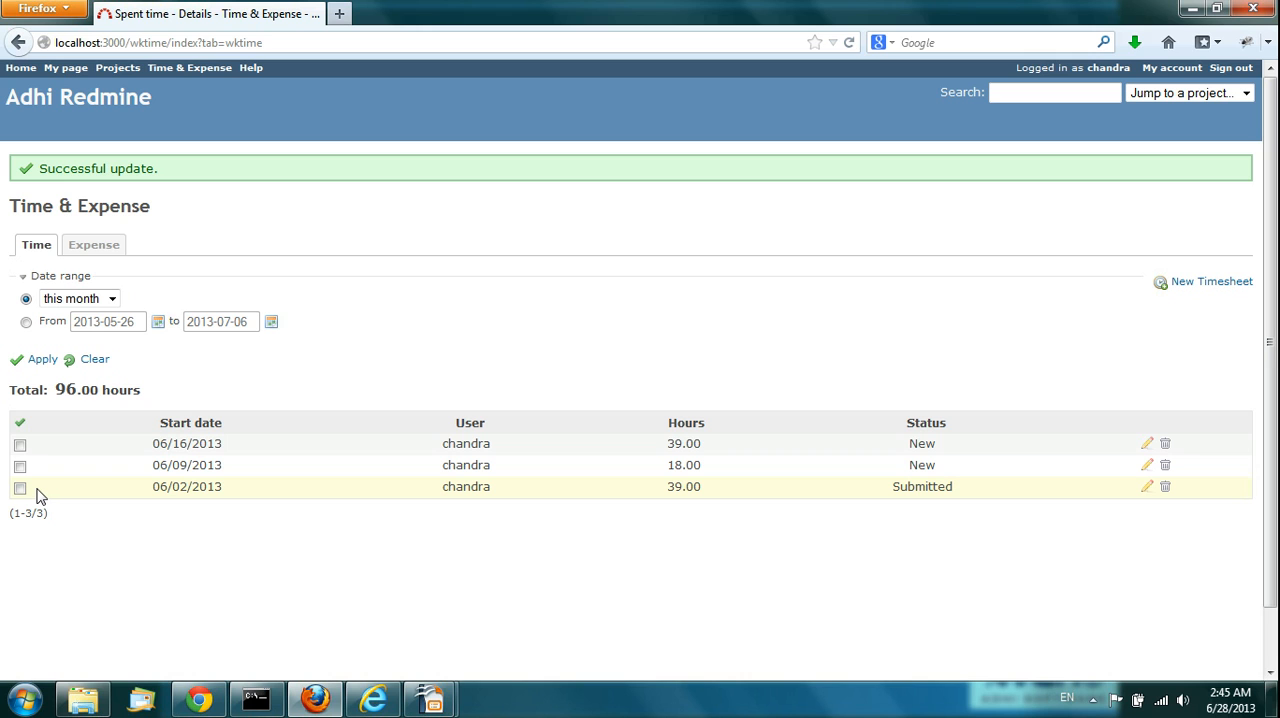
# Step: Switch to the manager's Redmine session in Chrome and check the project and member filter choices for timesheets
pyautogui.doubleClick(918, 444)
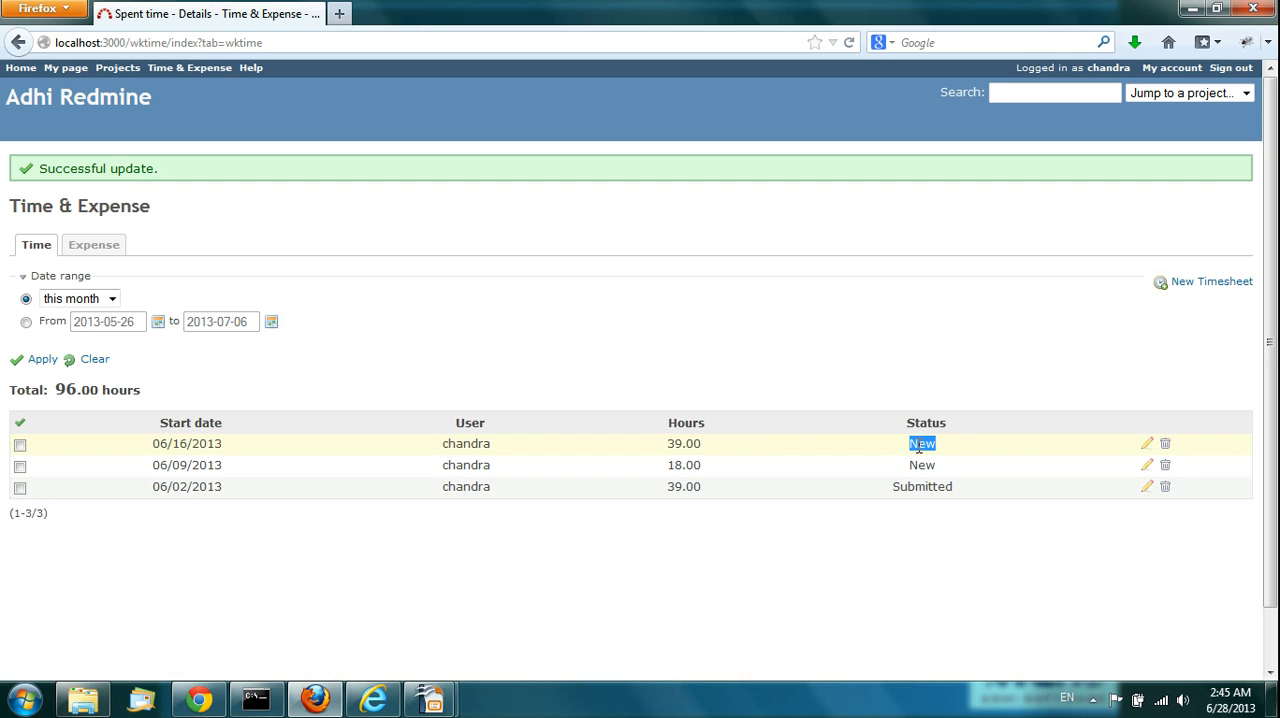
pyautogui.click(980, 400)
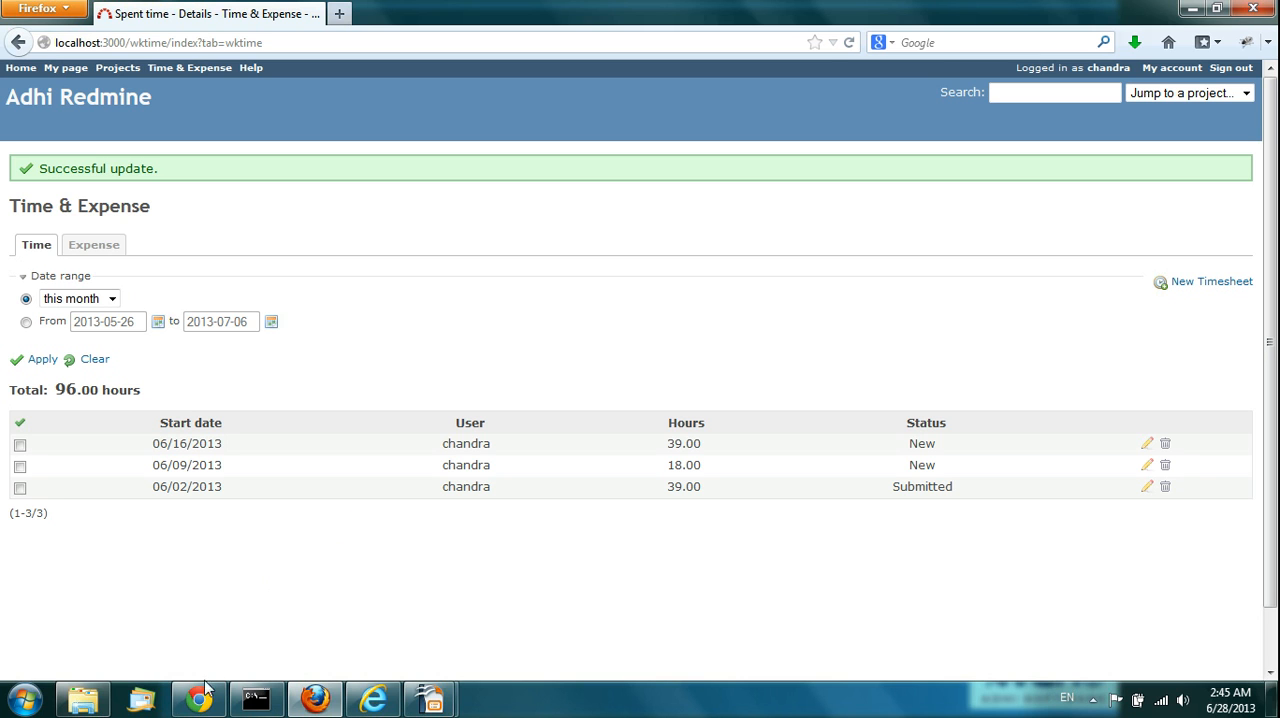
pyautogui.moveTo(202, 692)
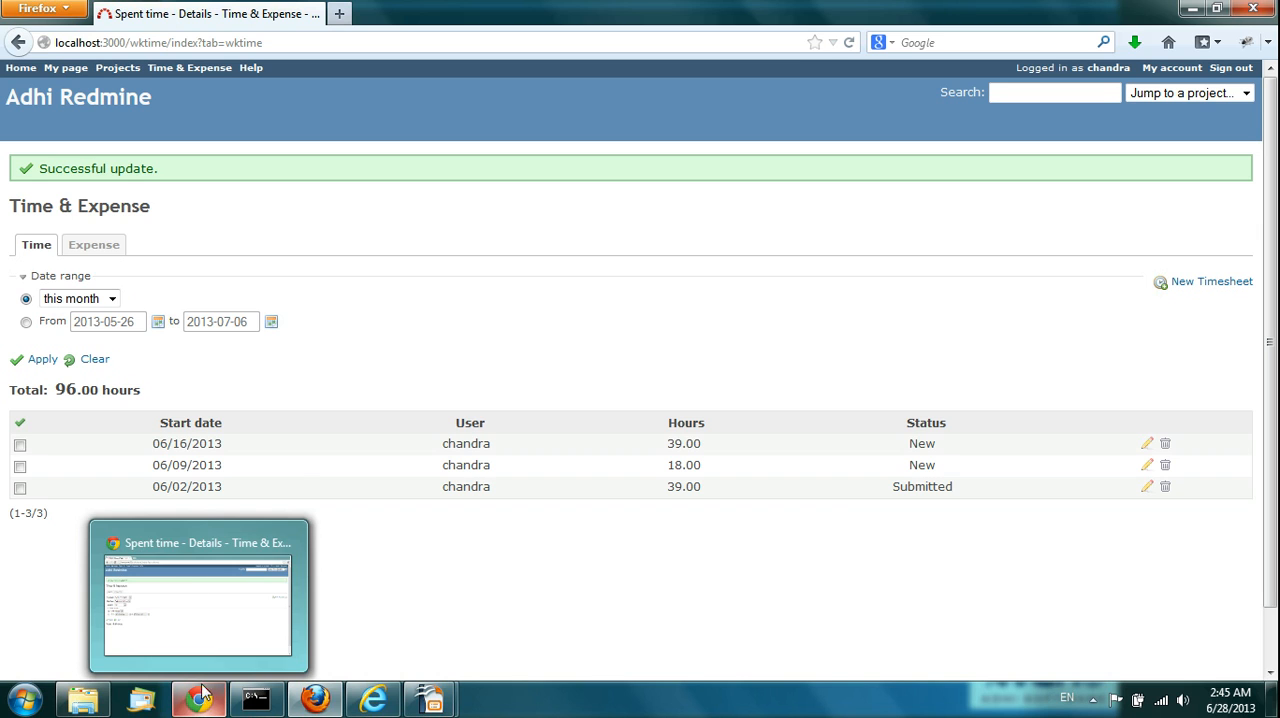
pyautogui.click(194, 603)
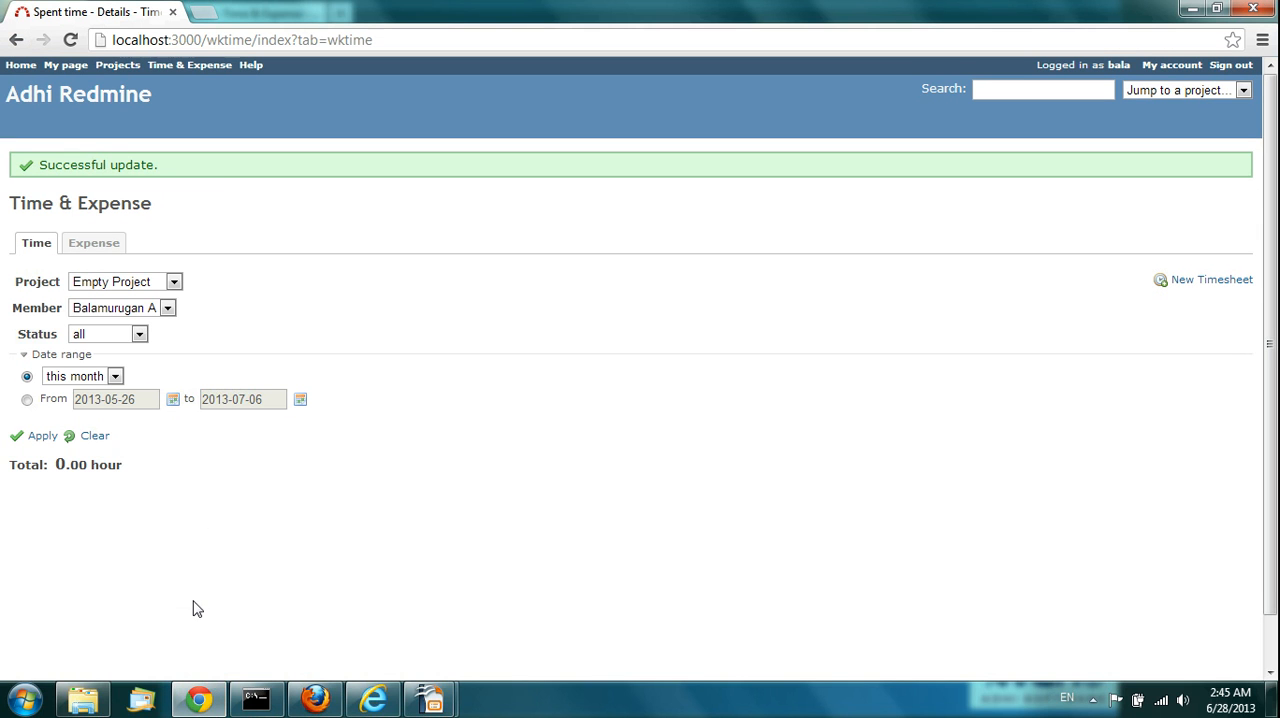
pyautogui.click(174, 283)
pyautogui.click(237, 283)
pyautogui.click(168, 309)
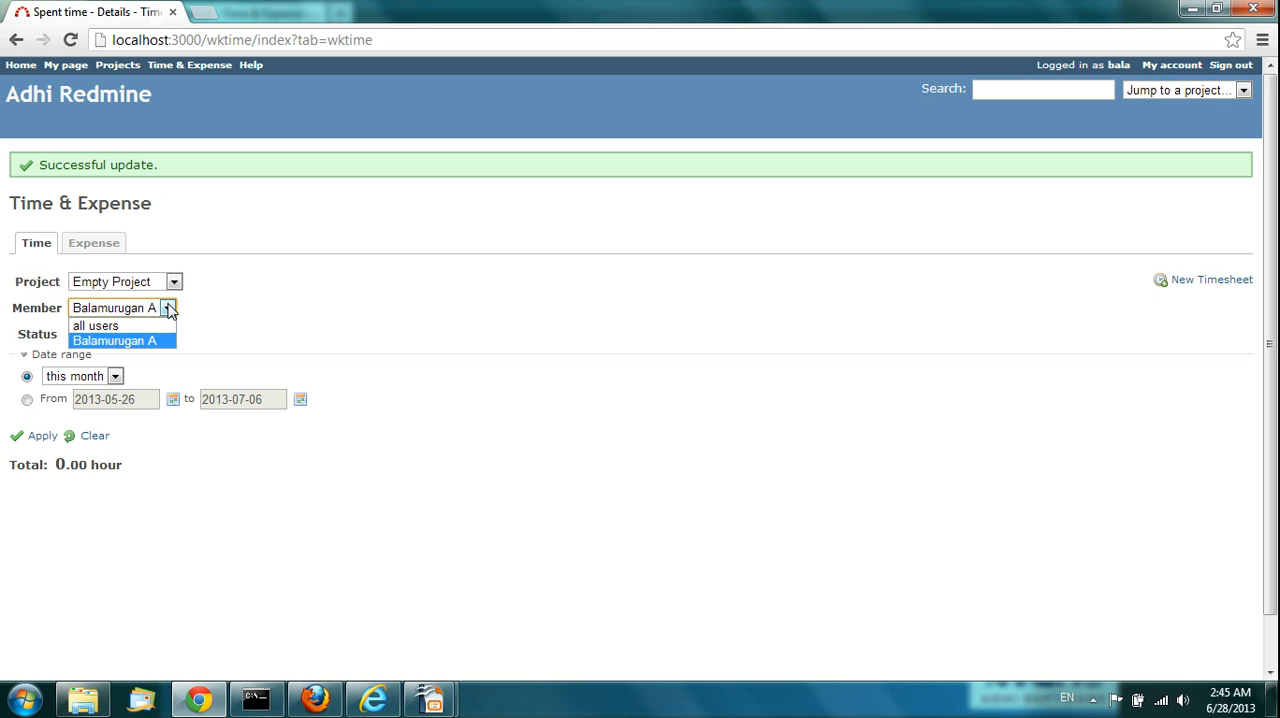
pyautogui.click(224, 312)
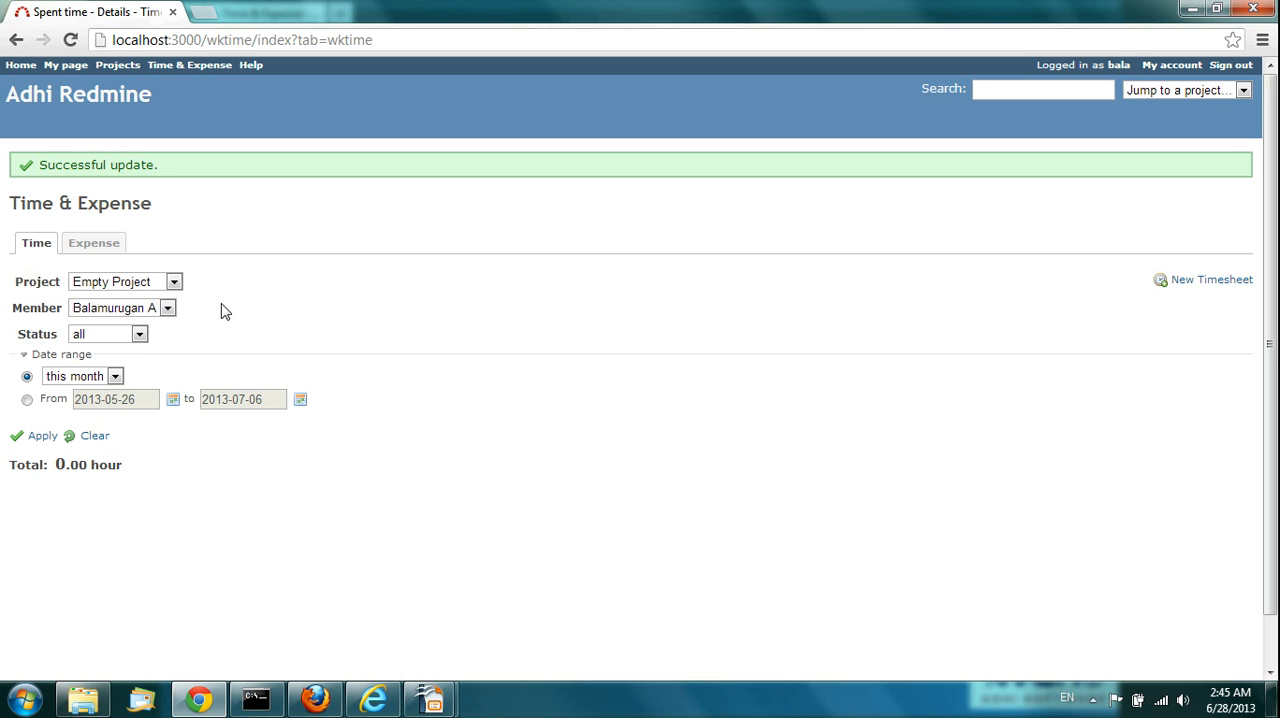
# Step: Filter the timesheet list by the Vitals Software project and the team member who logged the timesheets
pyautogui.click(174, 282)
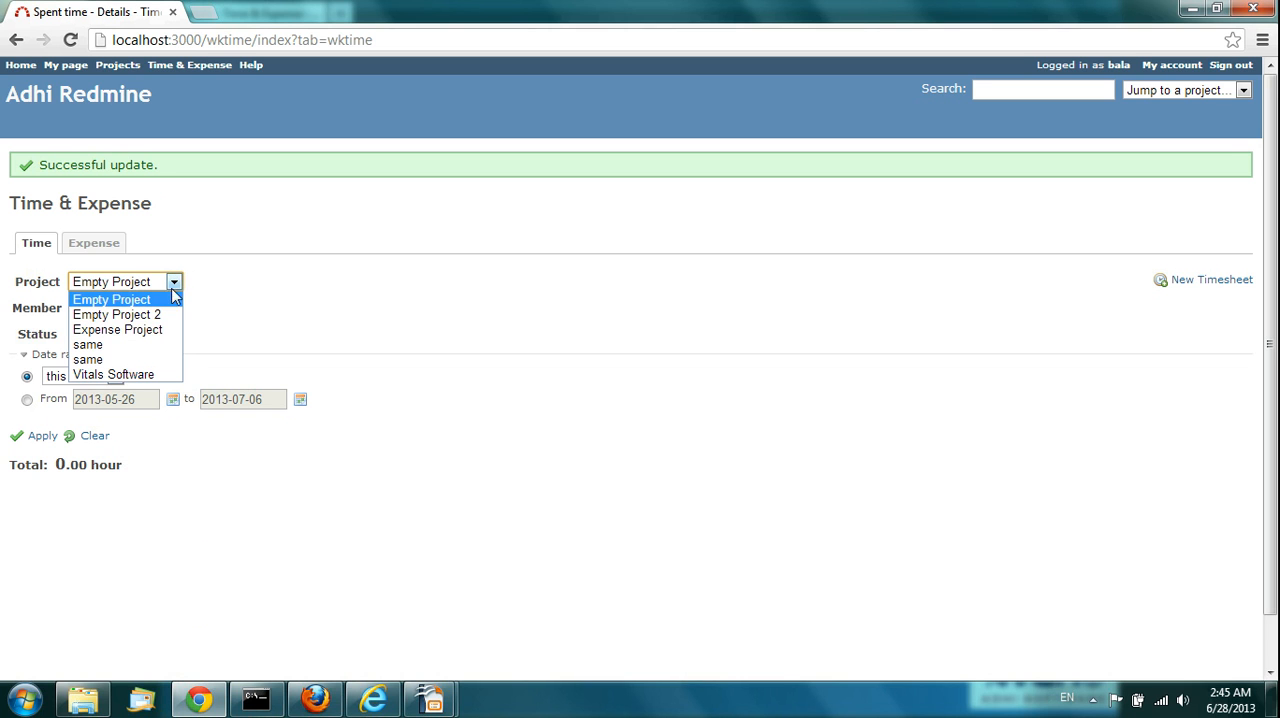
pyautogui.click(113, 374)
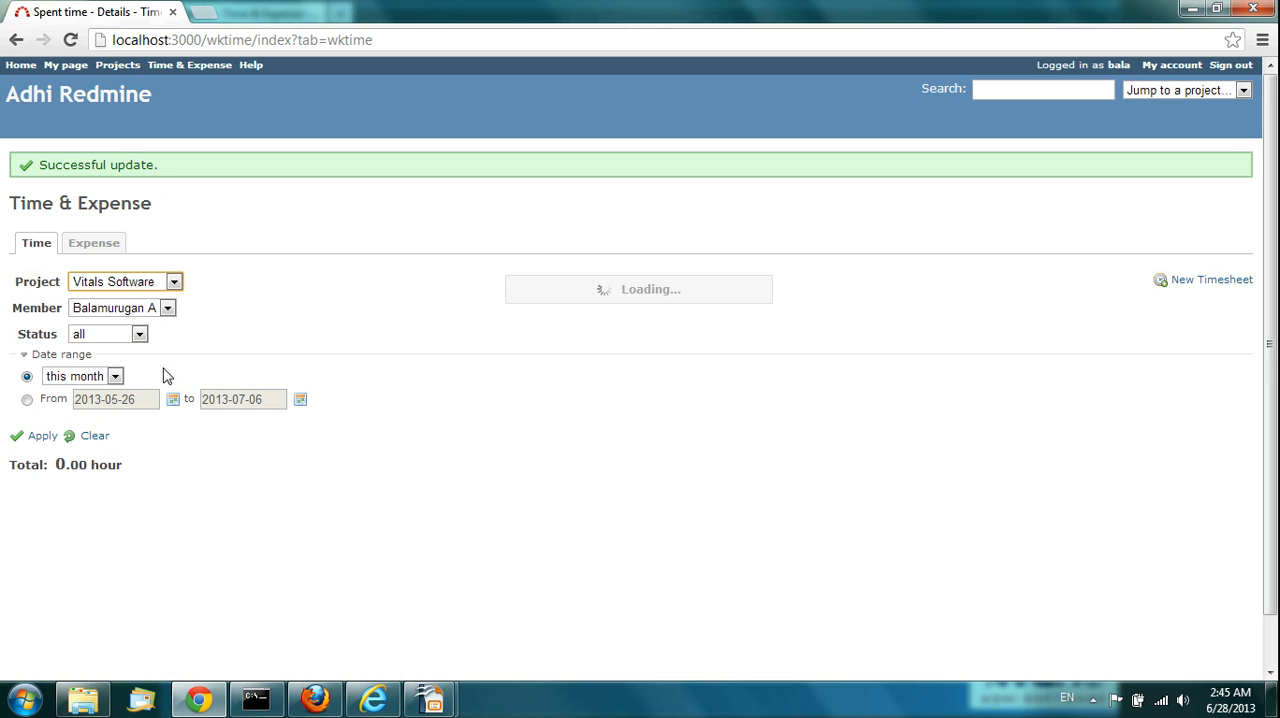
pyautogui.click(168, 309)
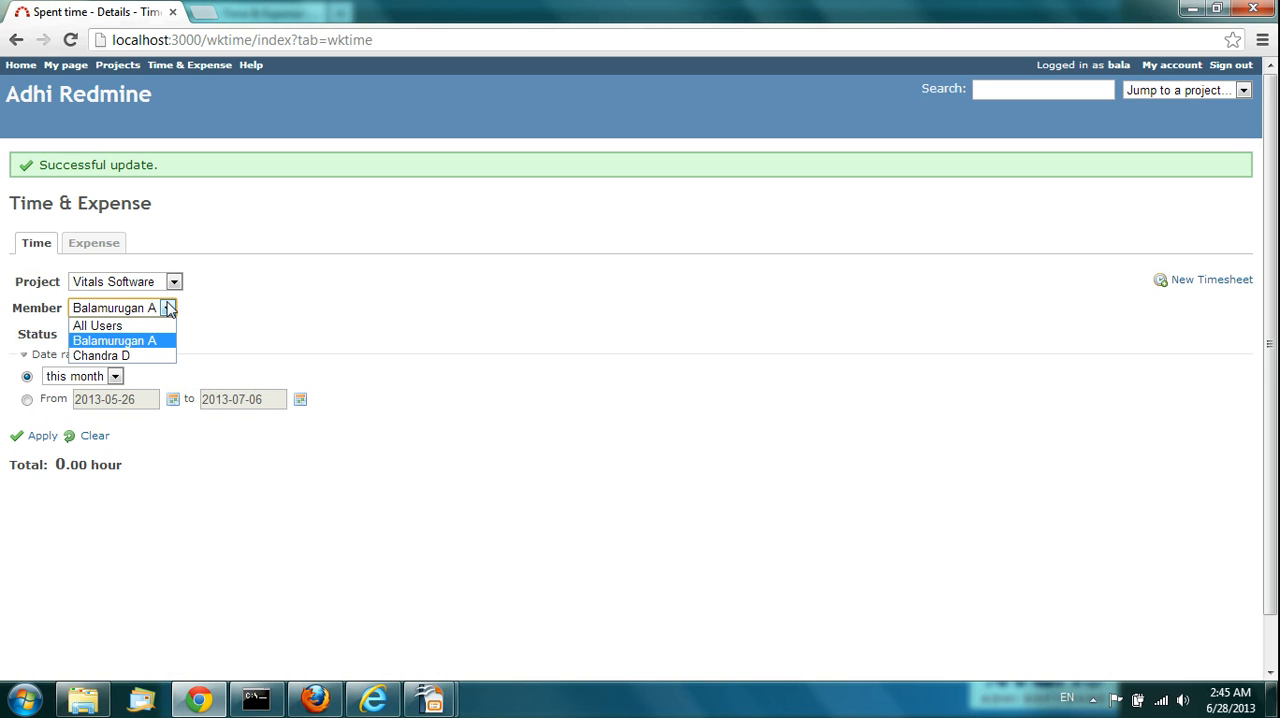
pyautogui.click(155, 357)
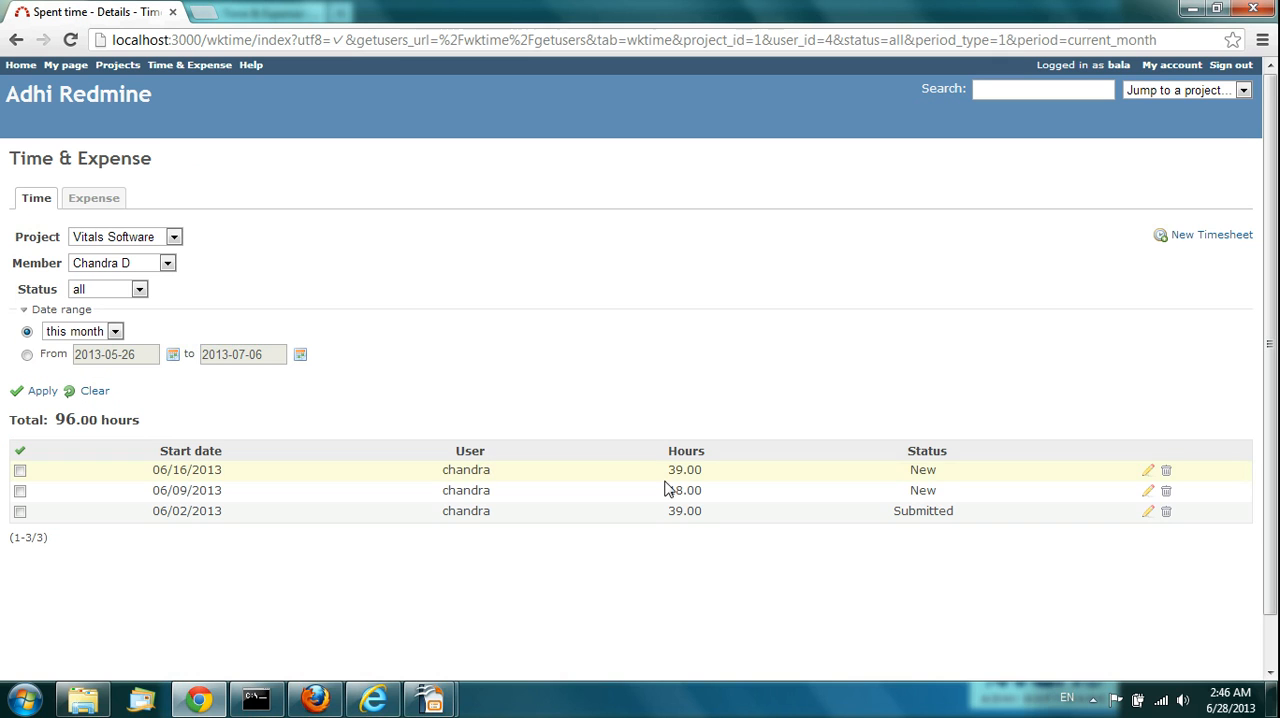
pyautogui.moveTo(684, 470); pyautogui.dragTo(687, 470)
pyautogui.click(914, 465)
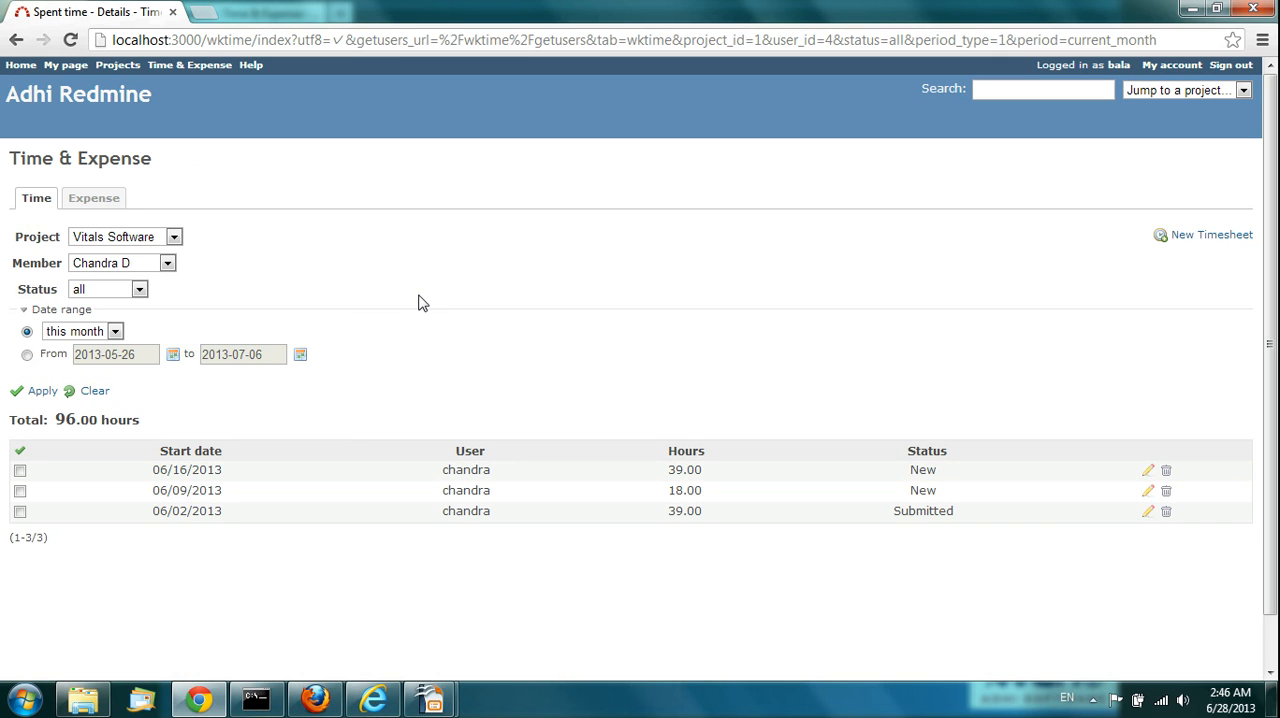
pyautogui.click(175, 237)
pyautogui.click(240, 241)
pyautogui.hotkey('alt', 'Tab')
pyautogui.hotkey('alt', 'Tab')
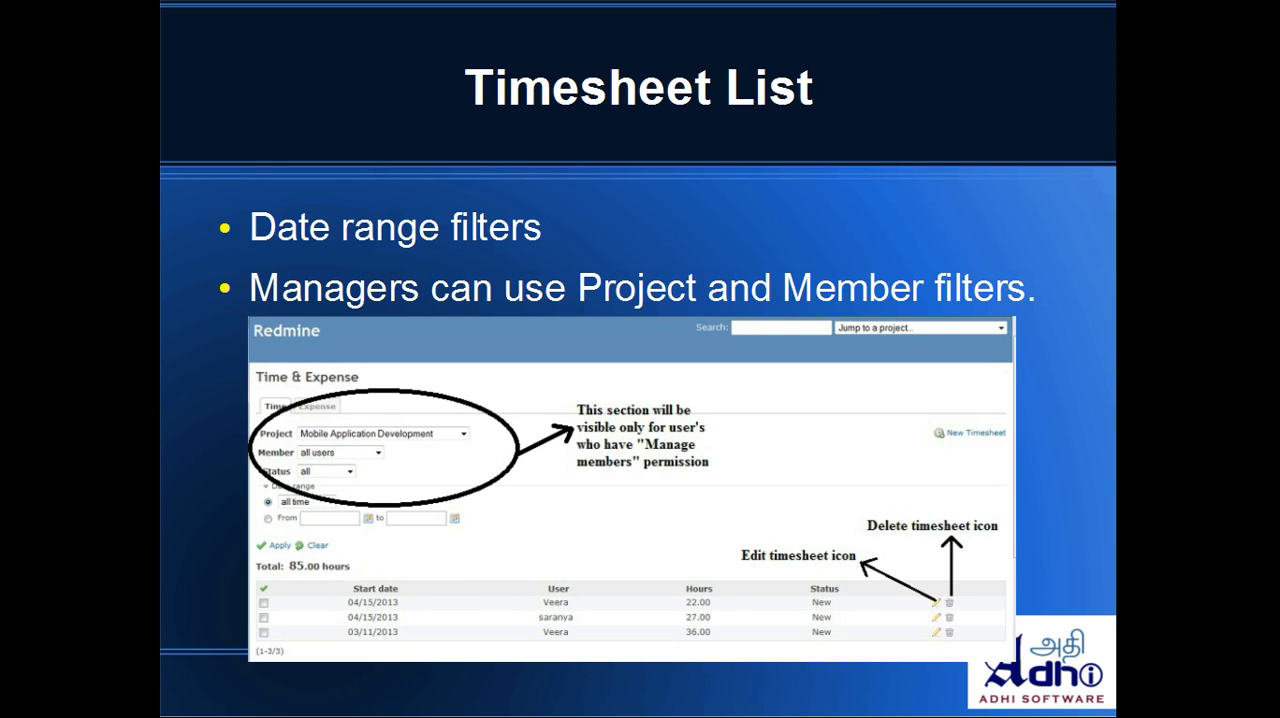
pyautogui.press('Right')
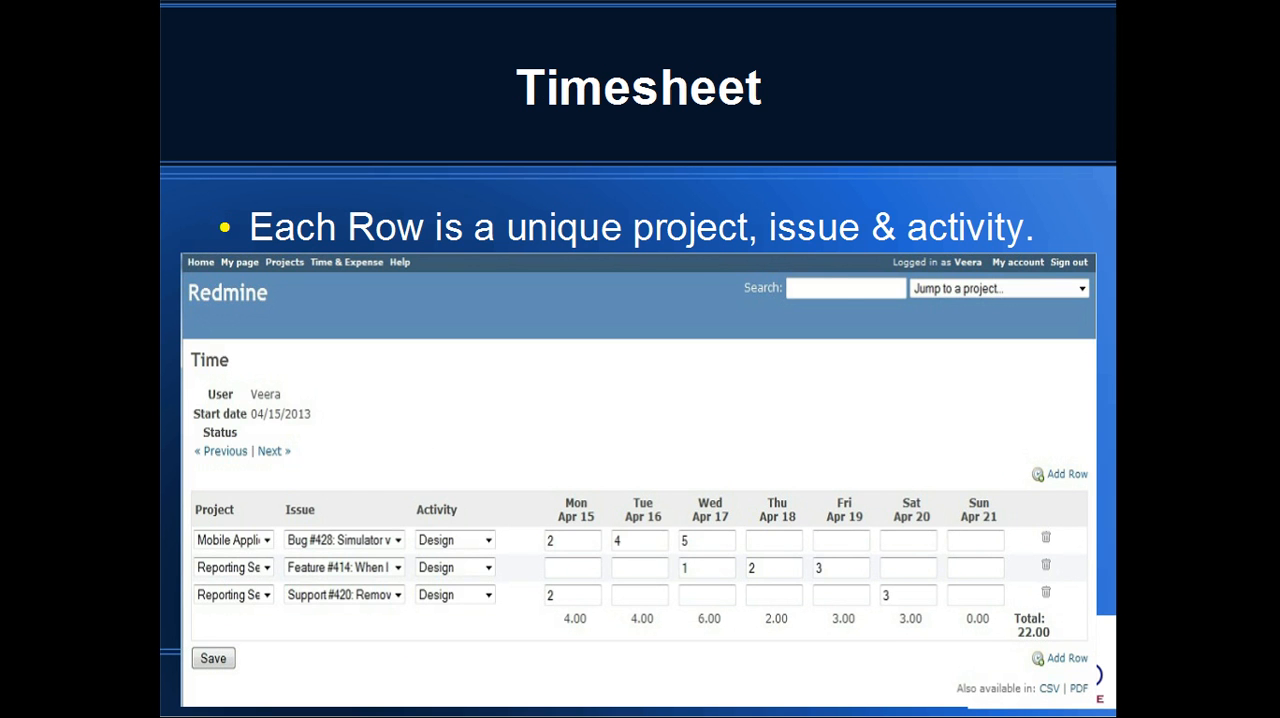
pyautogui.press('Right')
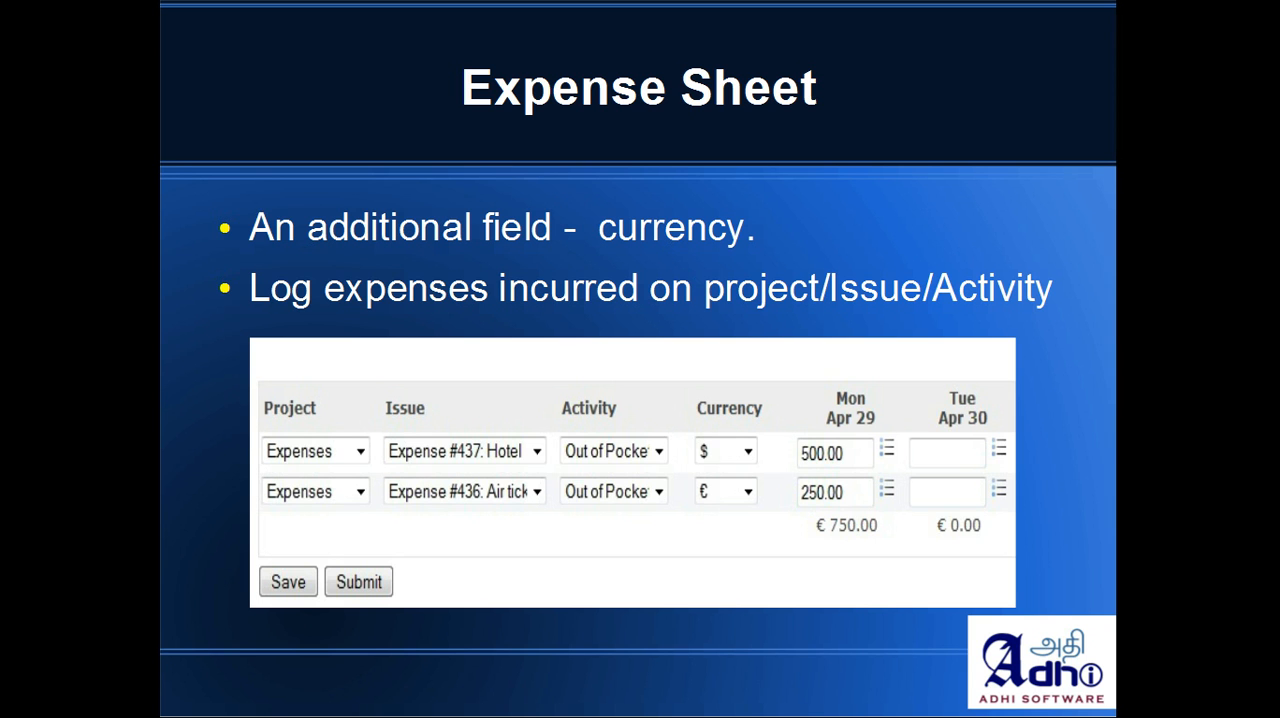
# Step: Switch back to the employee's Redmine session in Firefox and display the list of expense sheets
pyautogui.hotkey('alt', 'Tab')
pyautogui.hotkey('alt', 'Tab')
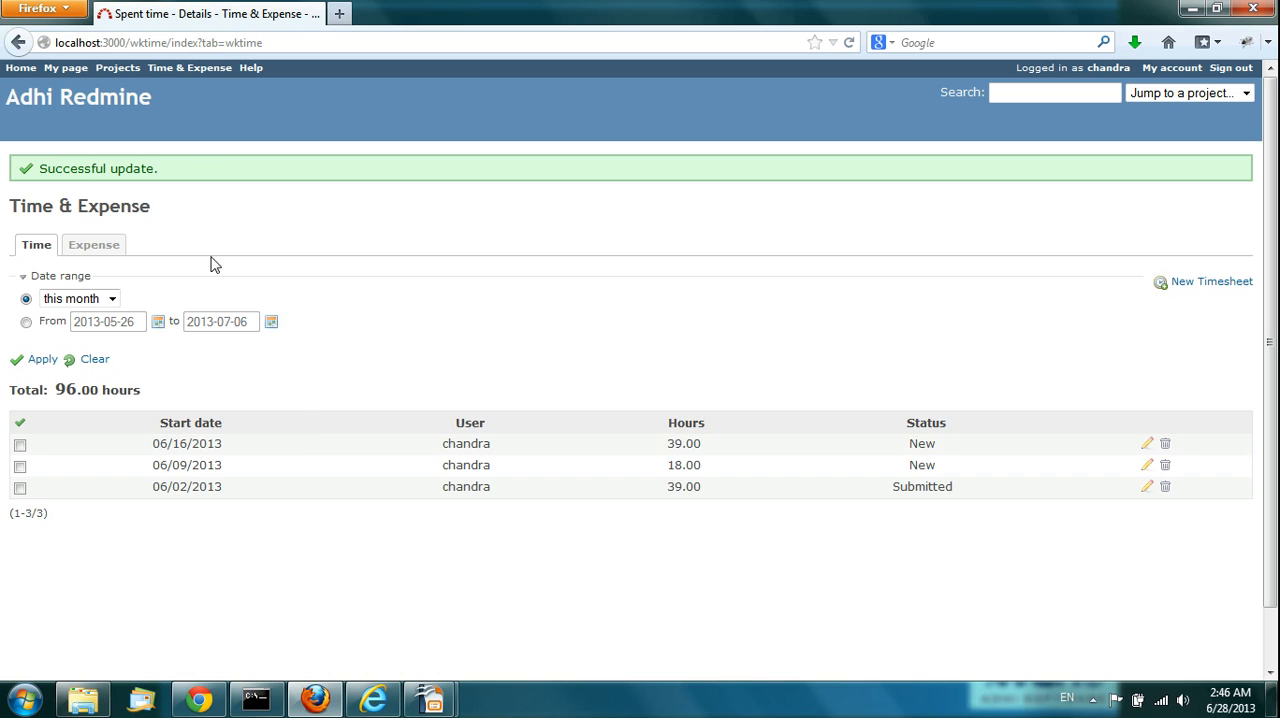
pyautogui.click(89, 249)
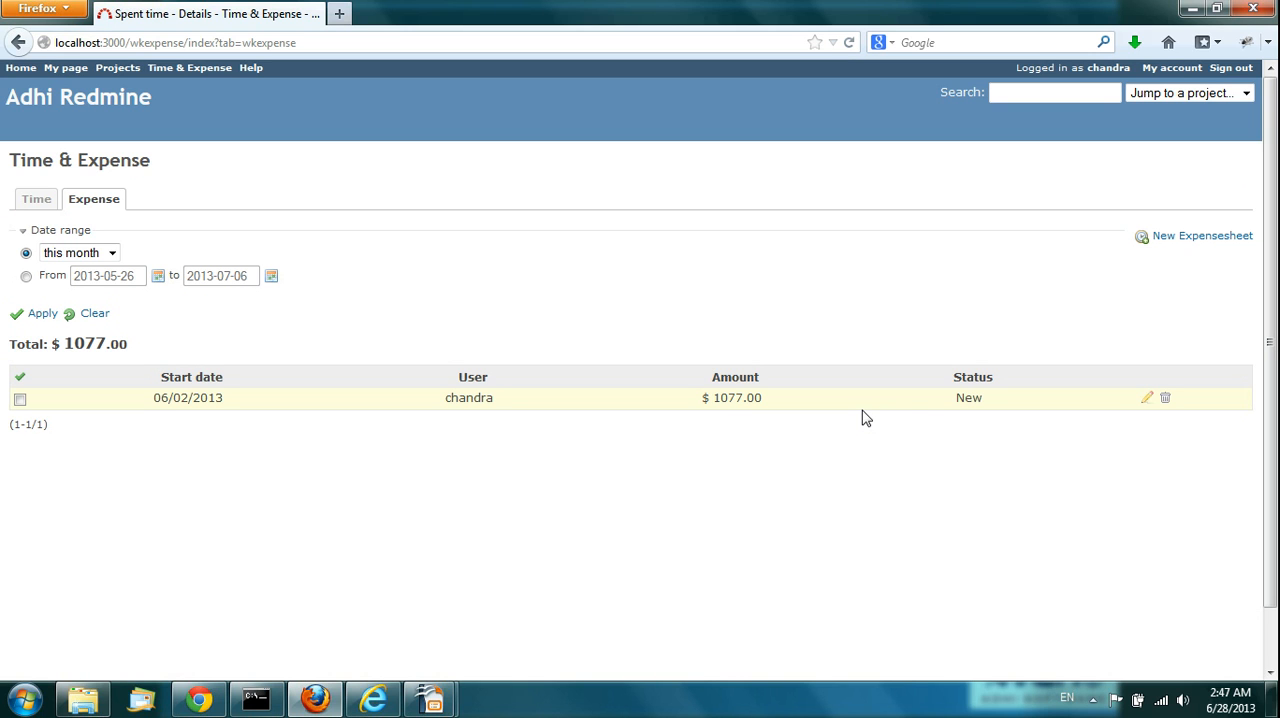
# Step: Open the 06/02/2013 expense sheet for editing and check the currency choices for the Breakfast row
pyautogui.click(1147, 399)
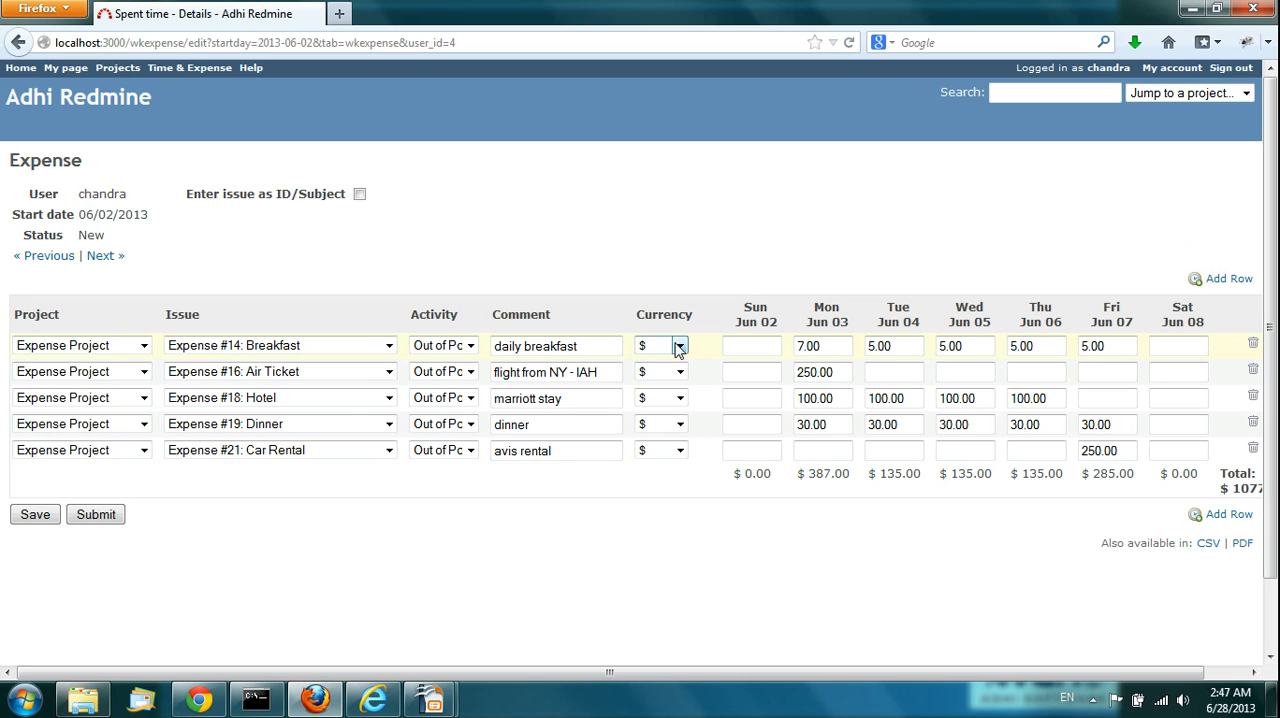
pyautogui.click(681, 348)
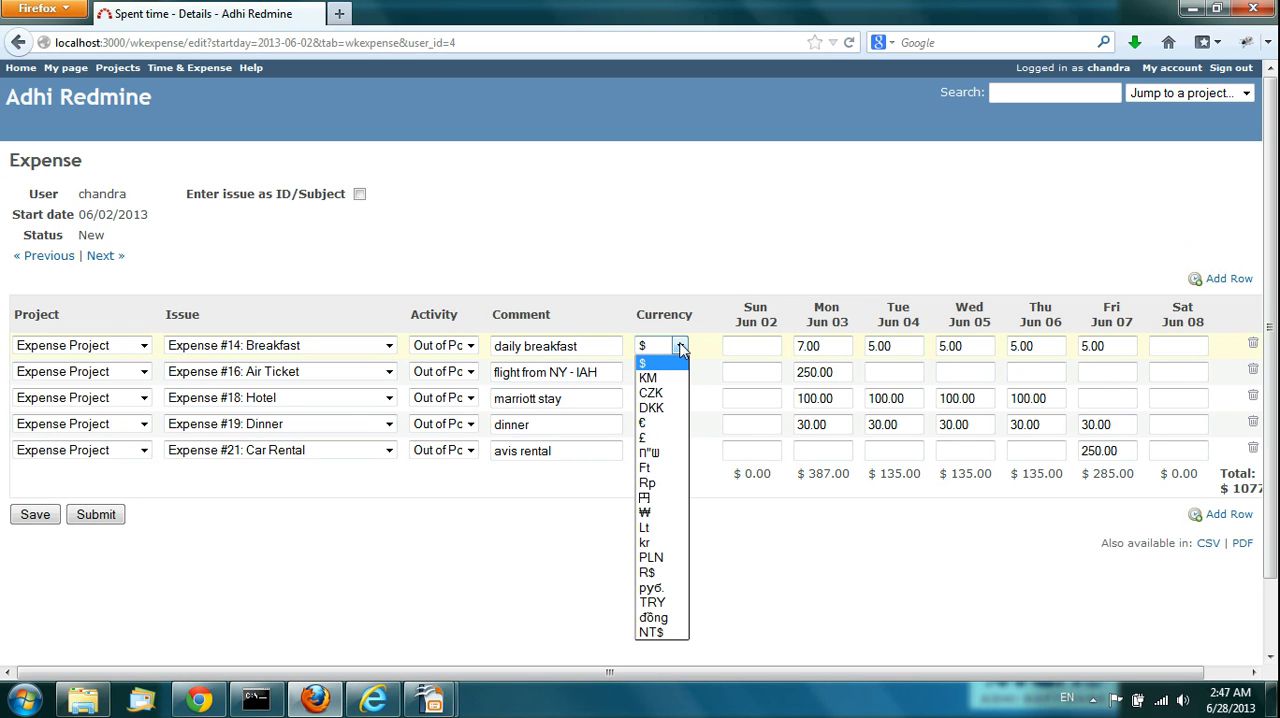
pyautogui.click(710, 241)
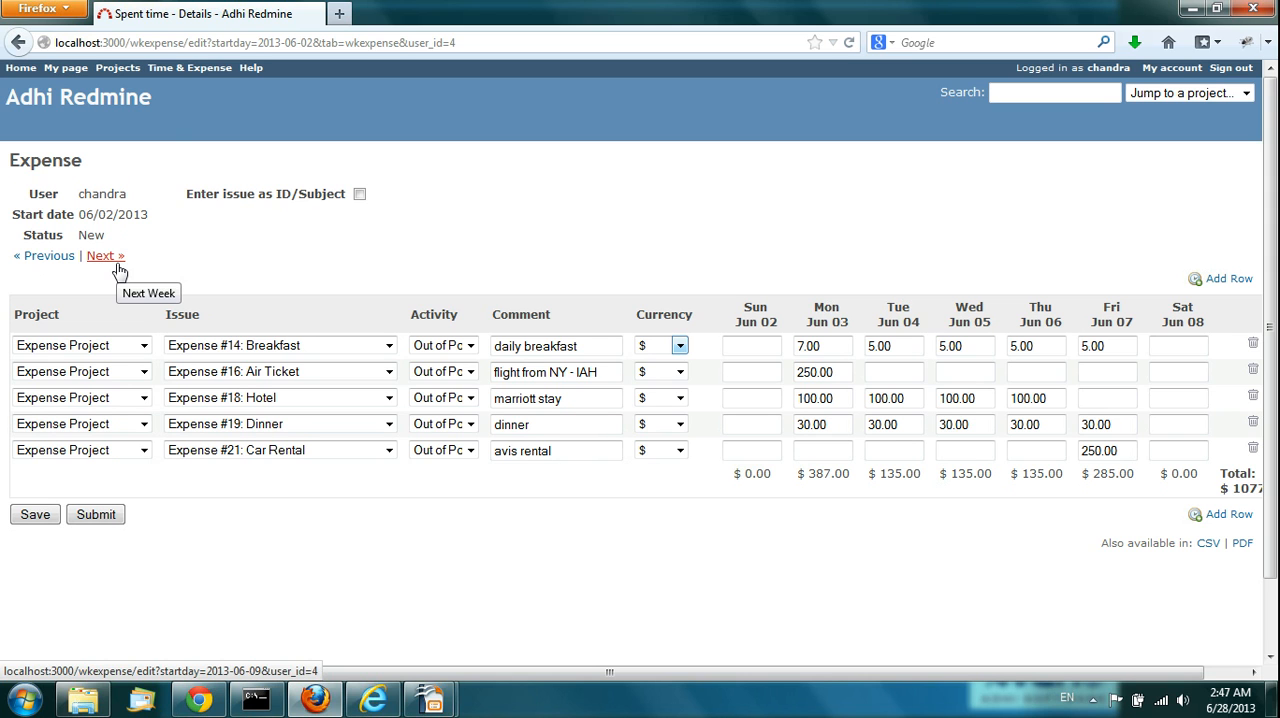
# Step: Open the 06/02/2013 timesheet and browse week by week to 06/16/2013, then back to 06/09/2013
pyautogui.click(179, 75)
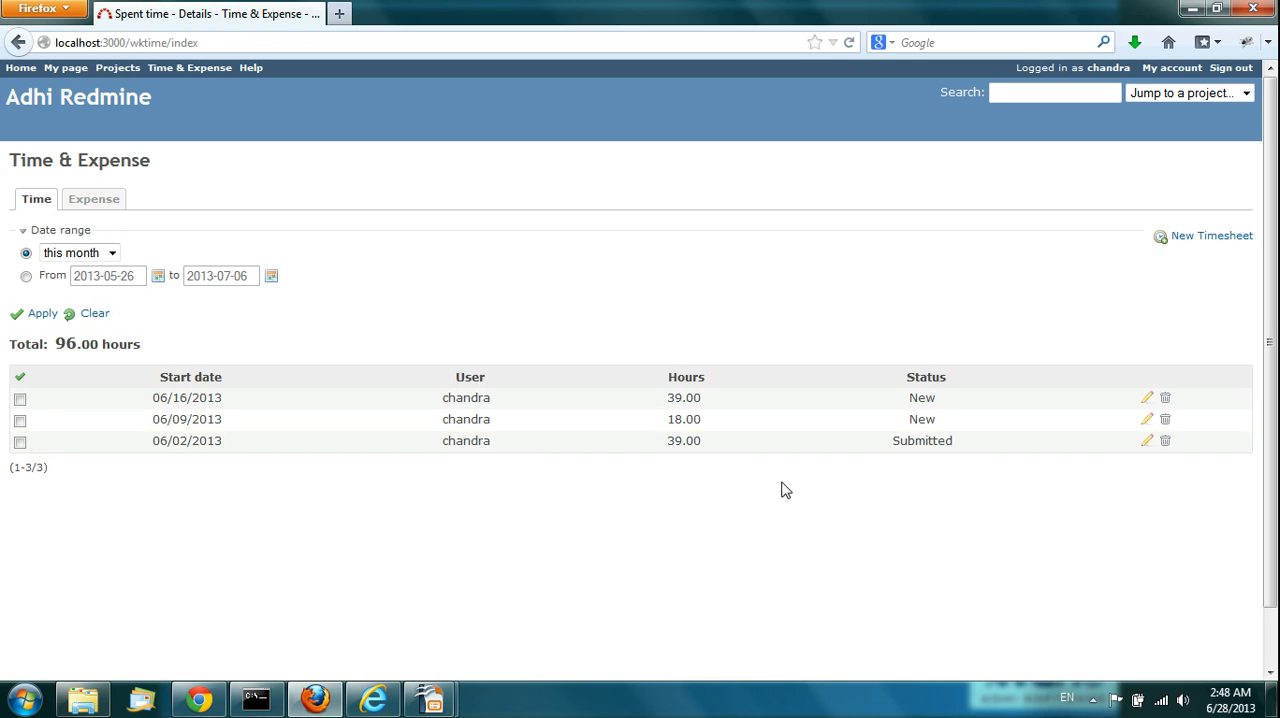
pyautogui.click(1147, 445)
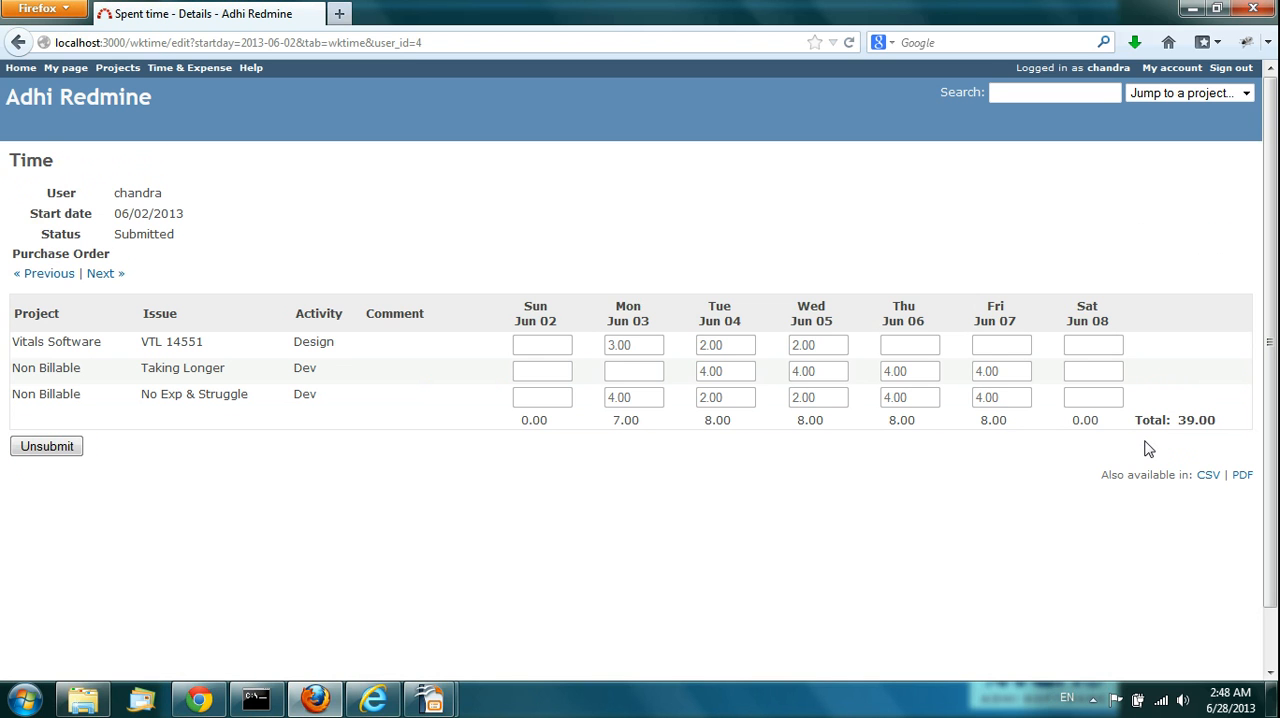
pyautogui.click(103, 276)
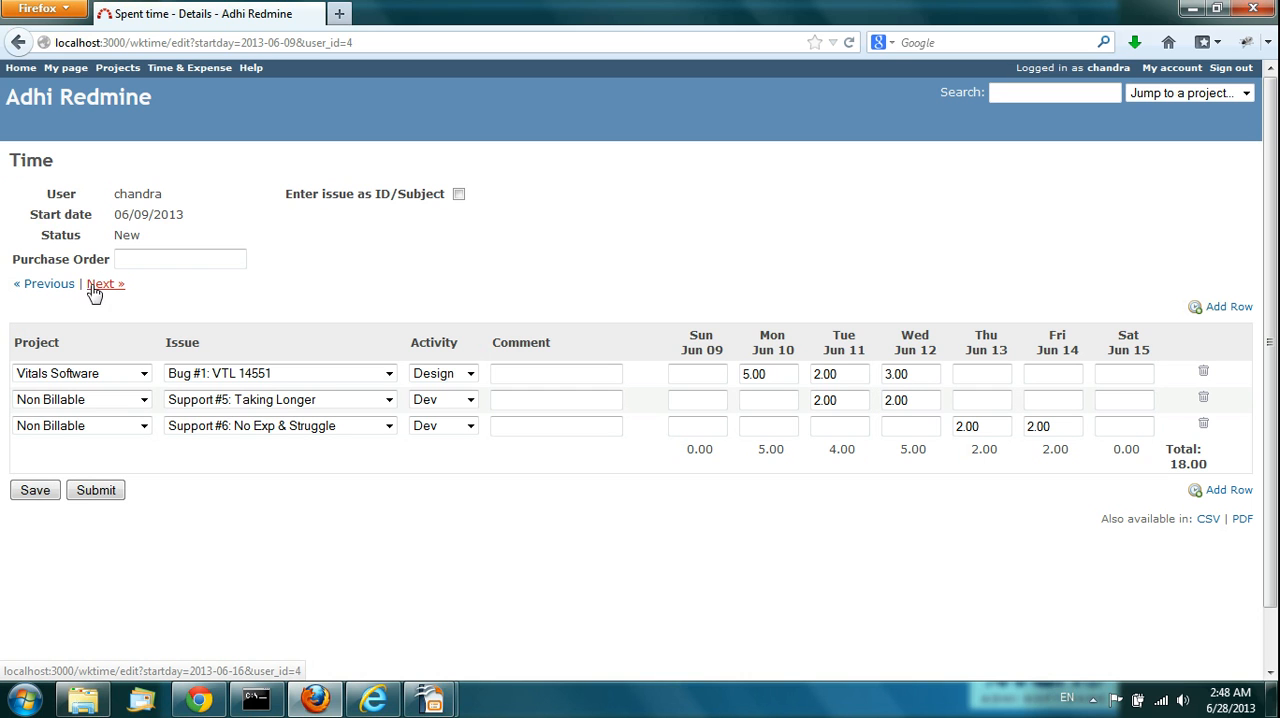
pyautogui.click(103, 287)
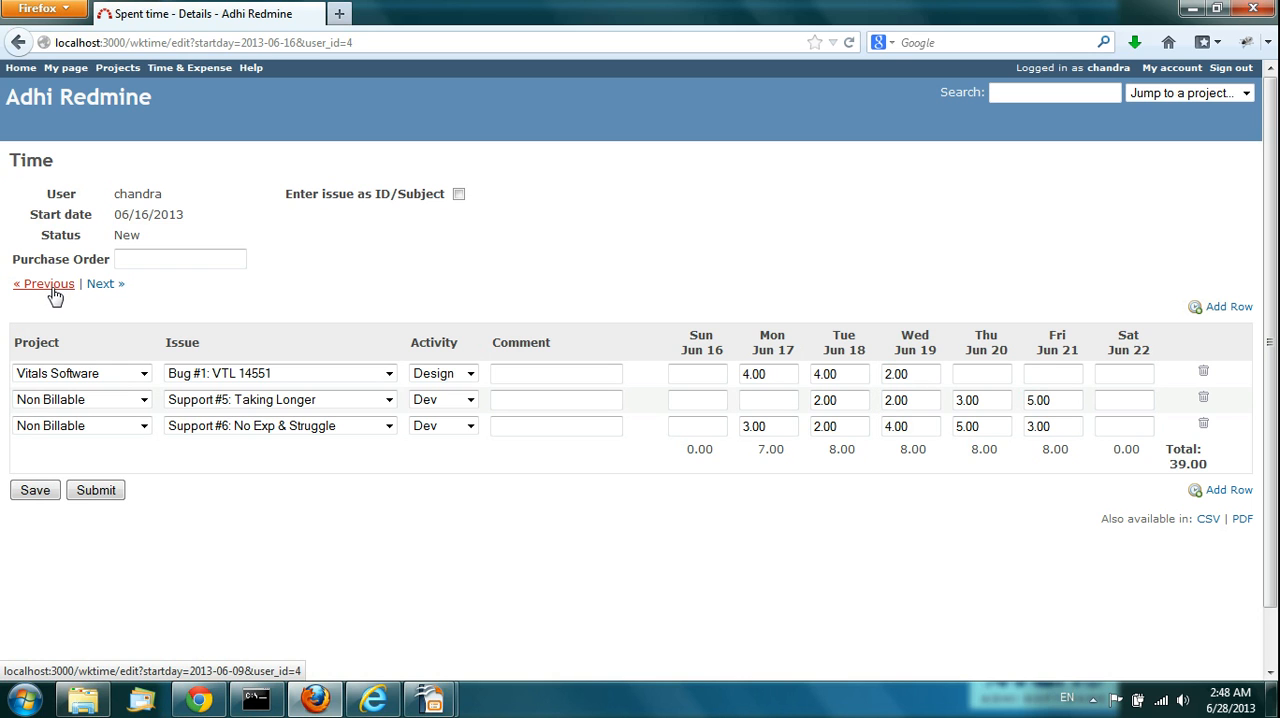
pyautogui.click(55, 294)
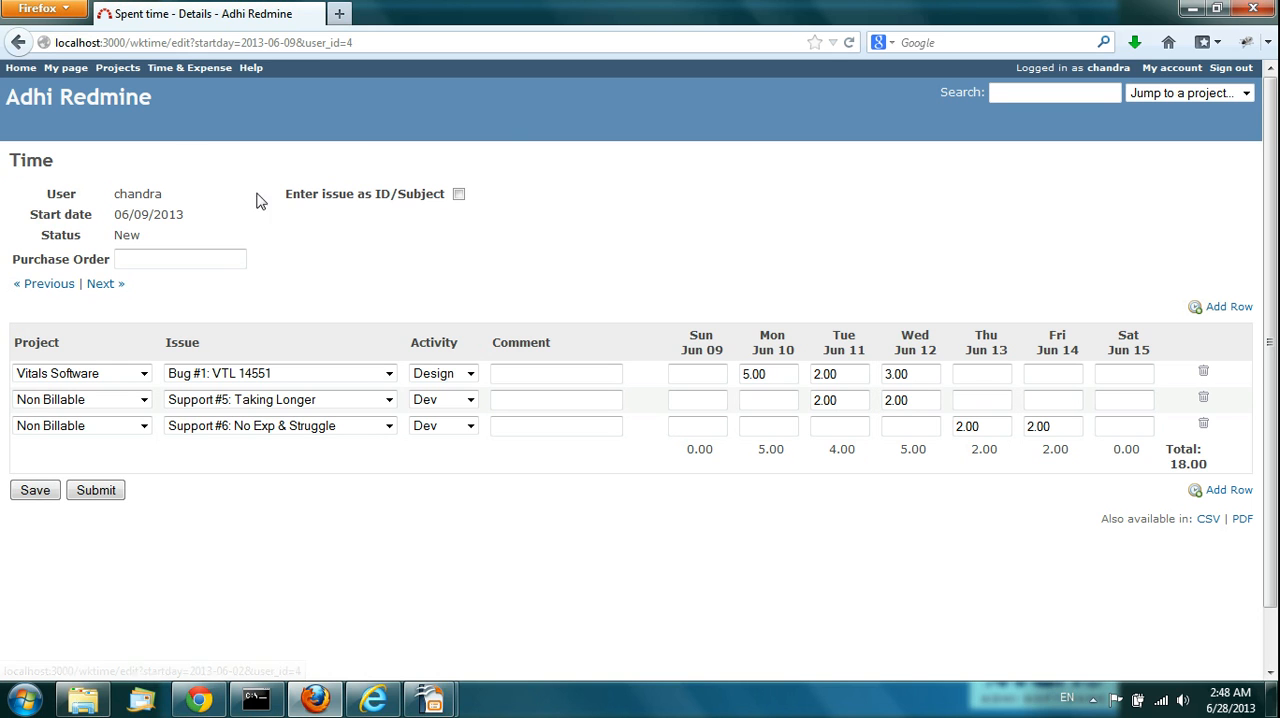
# Step: Create a new expense sheet with start date 2013-06-10, based on the previous week's template
pyautogui.click(183, 70)
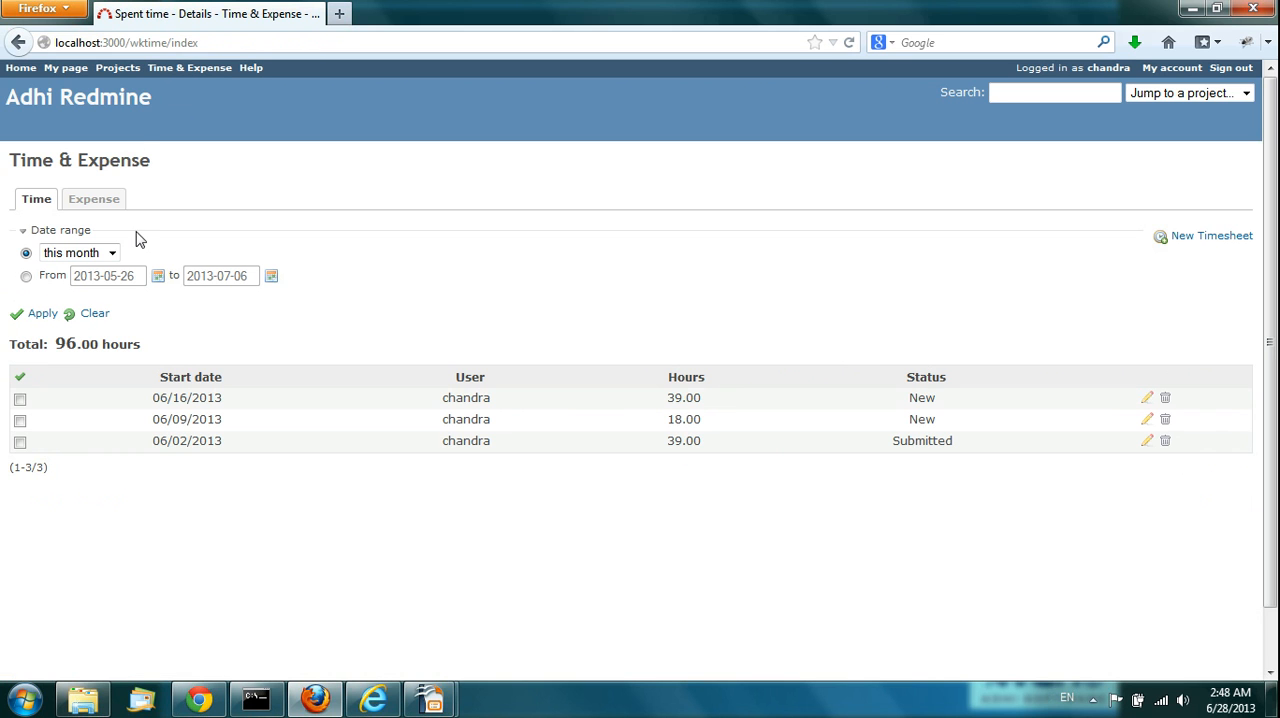
pyautogui.click(90, 200)
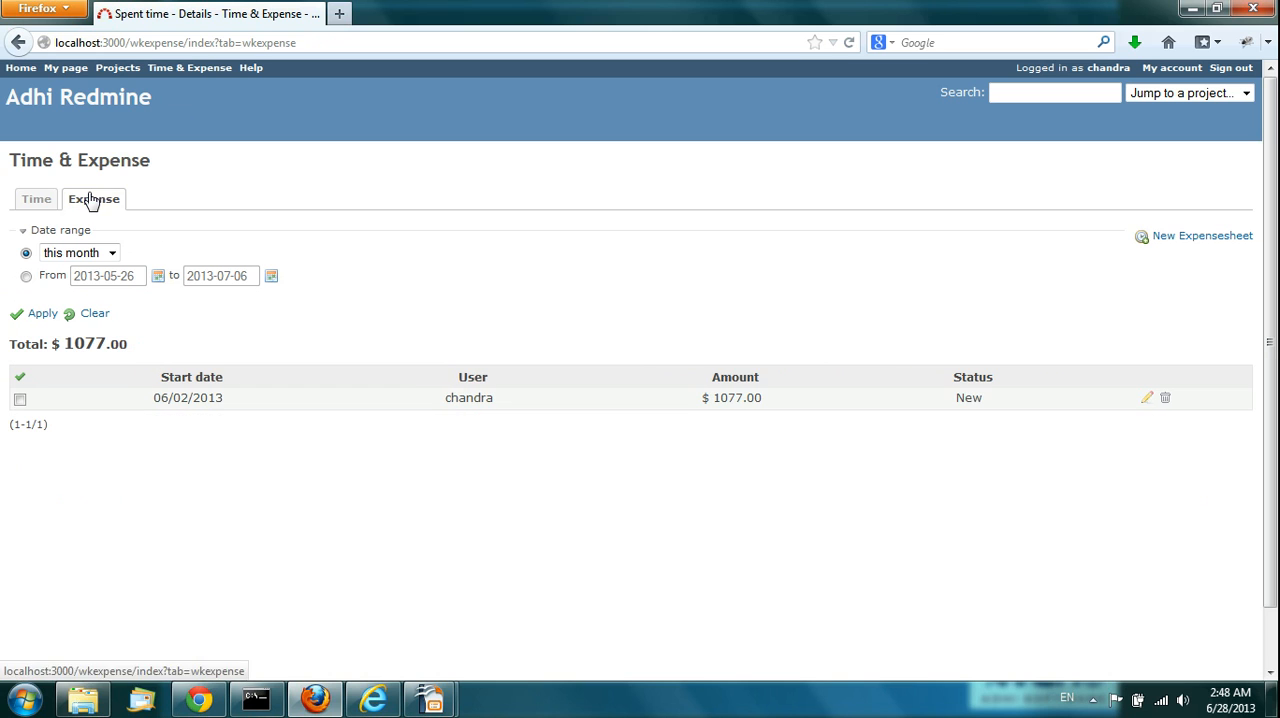
pyautogui.click(1187, 242)
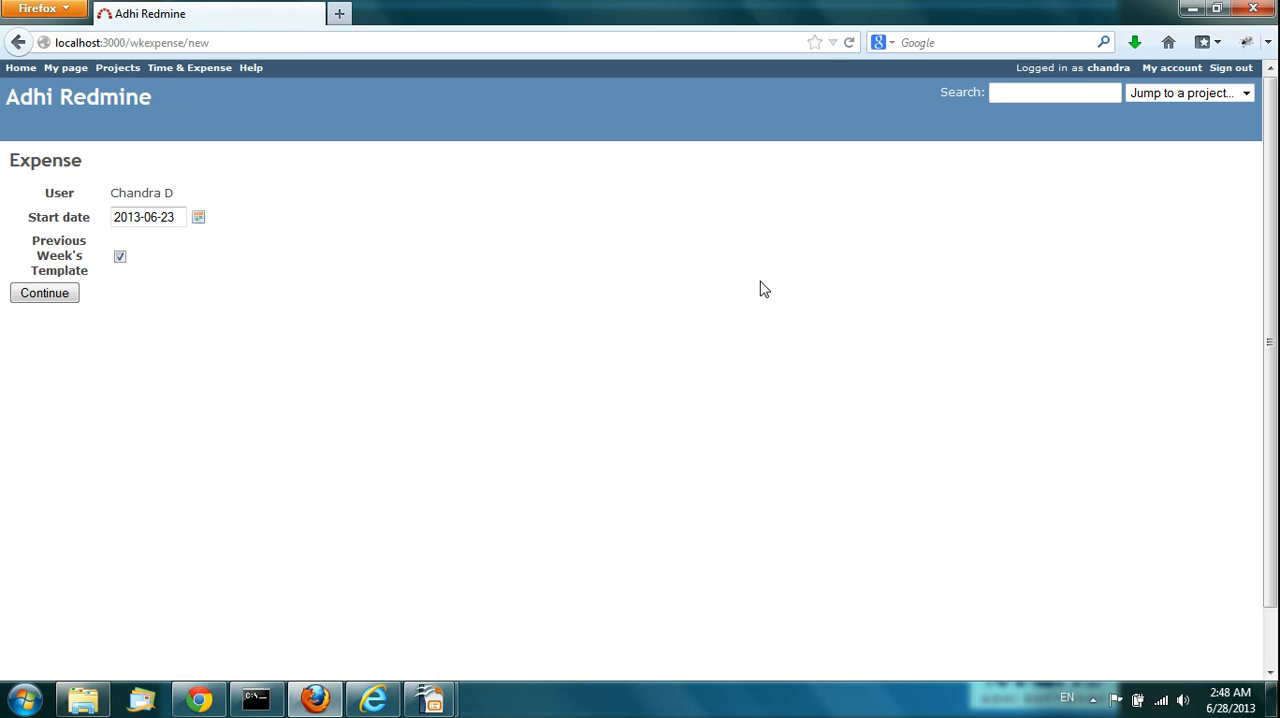
pyautogui.click(198, 219)
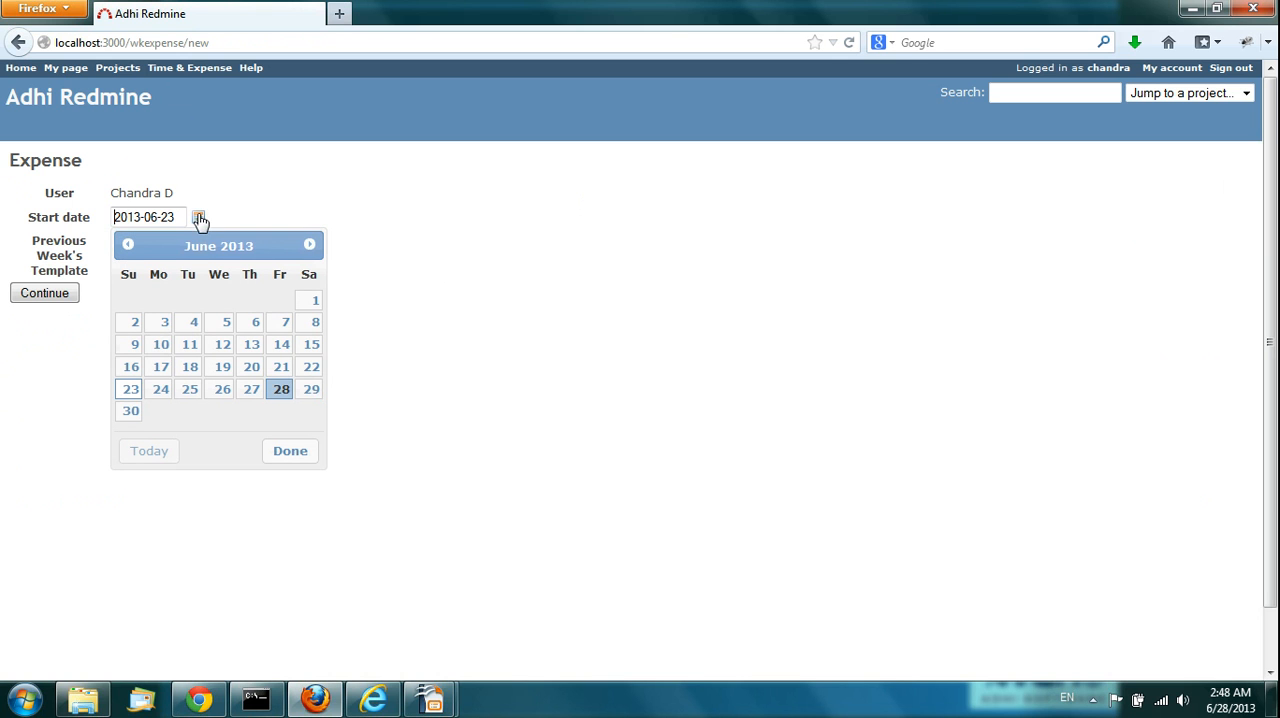
pyautogui.click(160, 350)
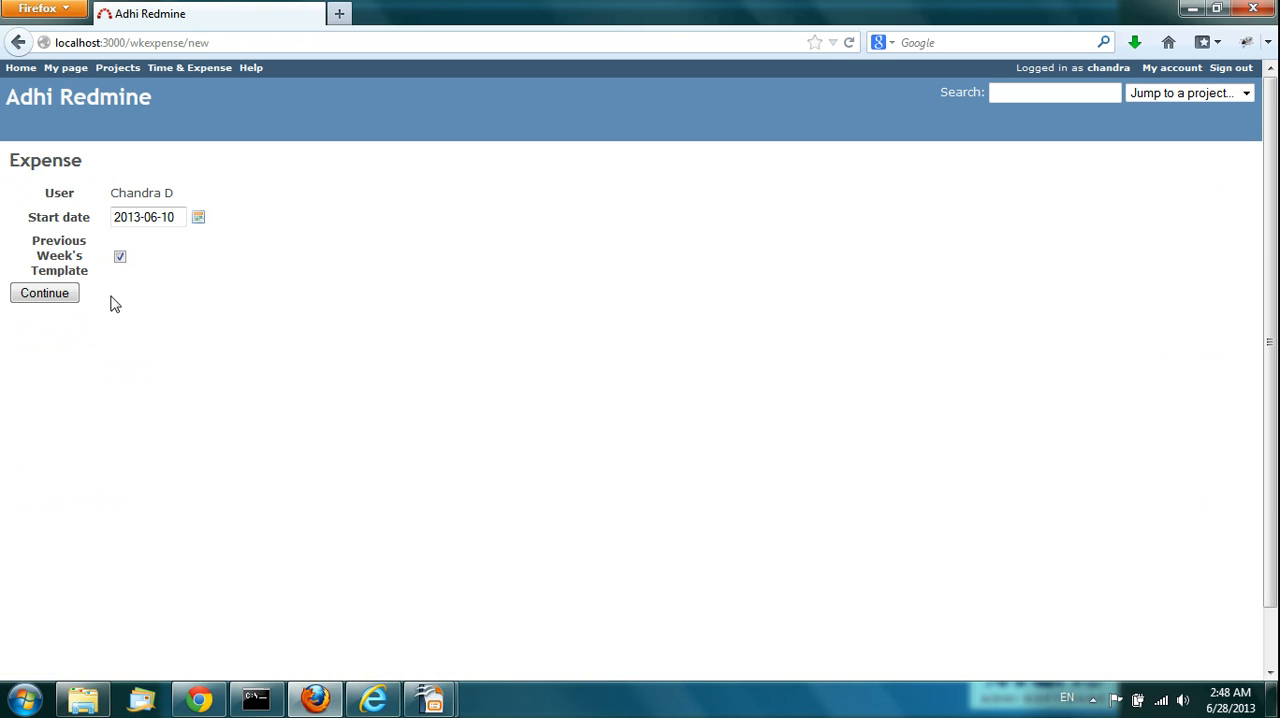
pyautogui.click(41, 300)
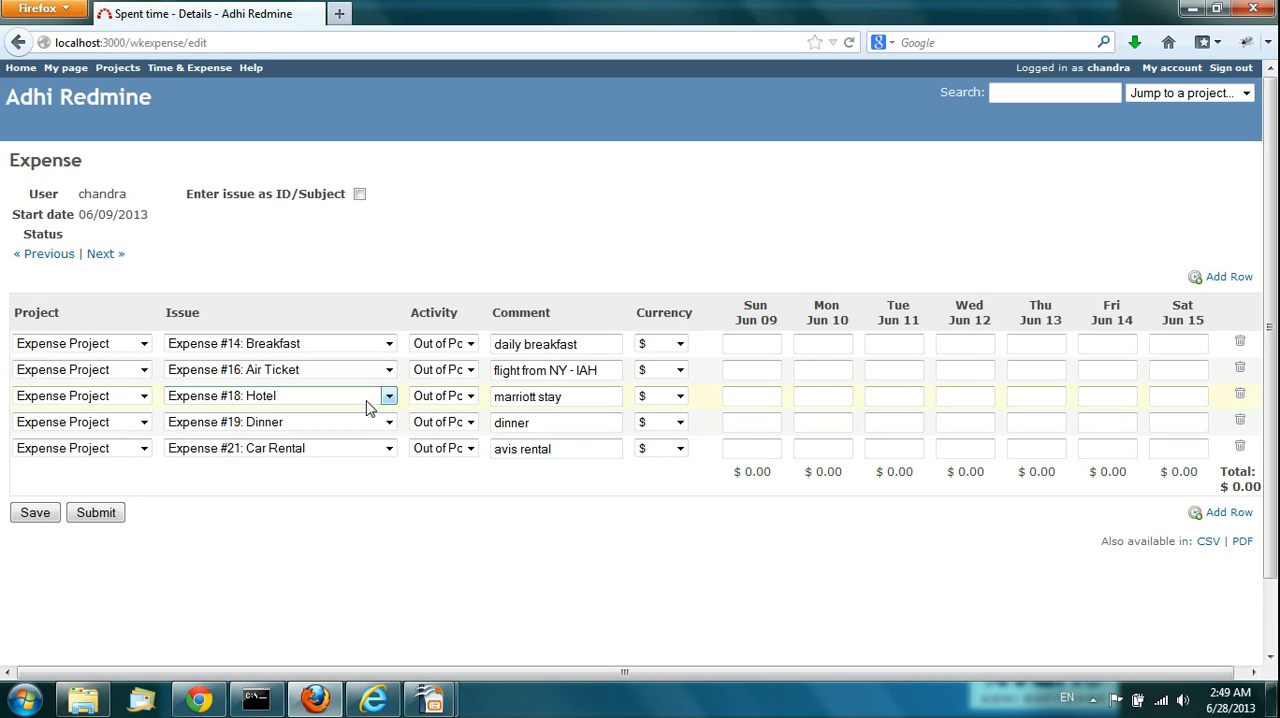
# Step: Examine the project, issue and activity choices and the comment field of the Breakfast row in the new expense sheet
pyautogui.click(143, 344)
pyautogui.click(149, 276)
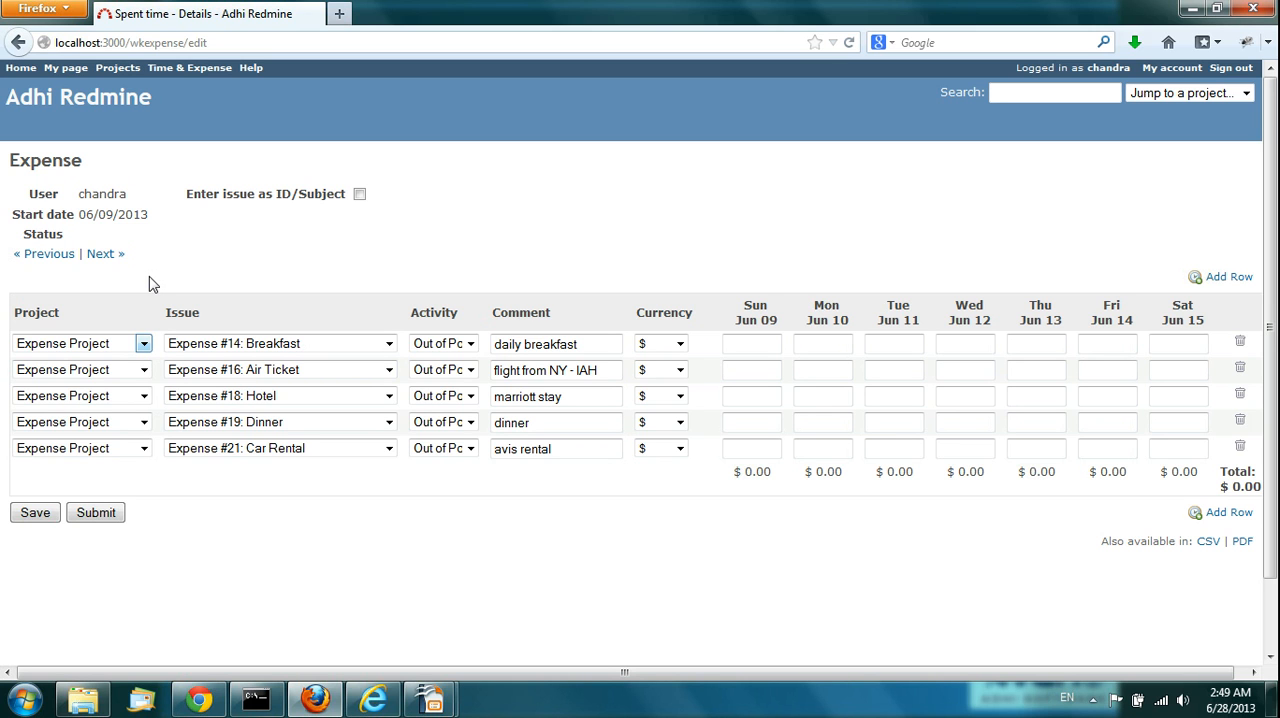
pyautogui.click(146, 345)
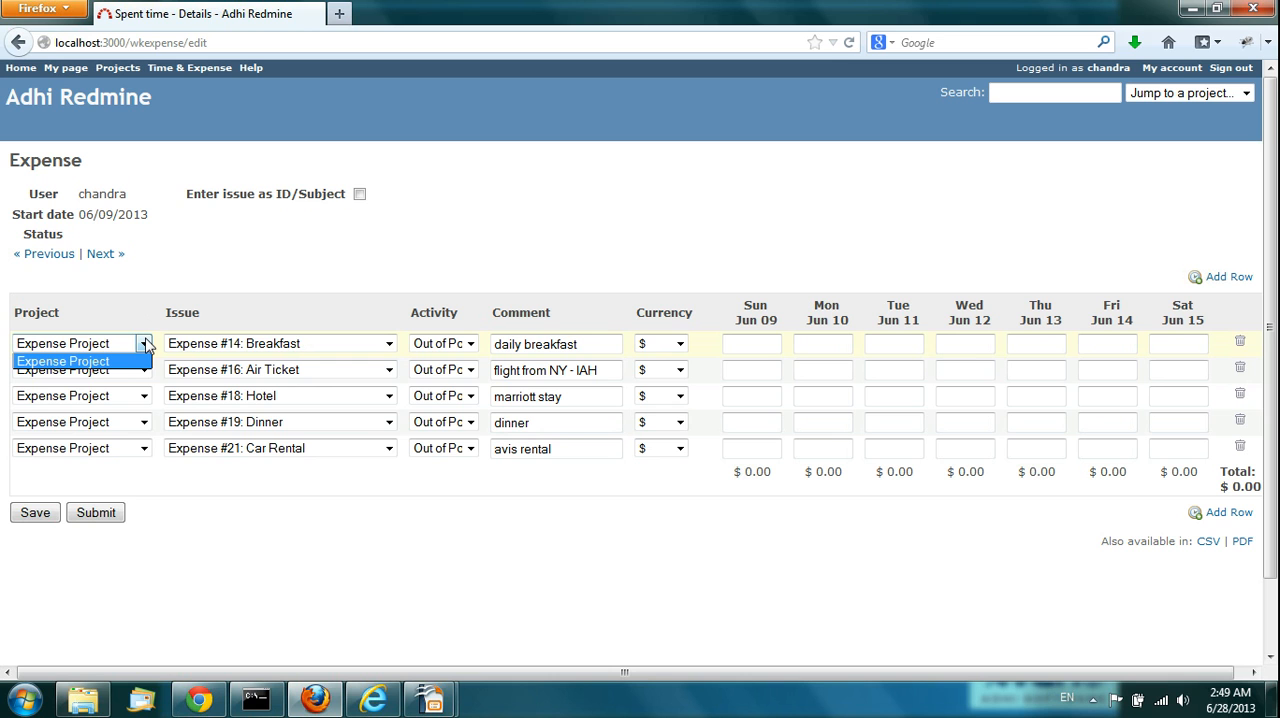
pyautogui.click(146, 344)
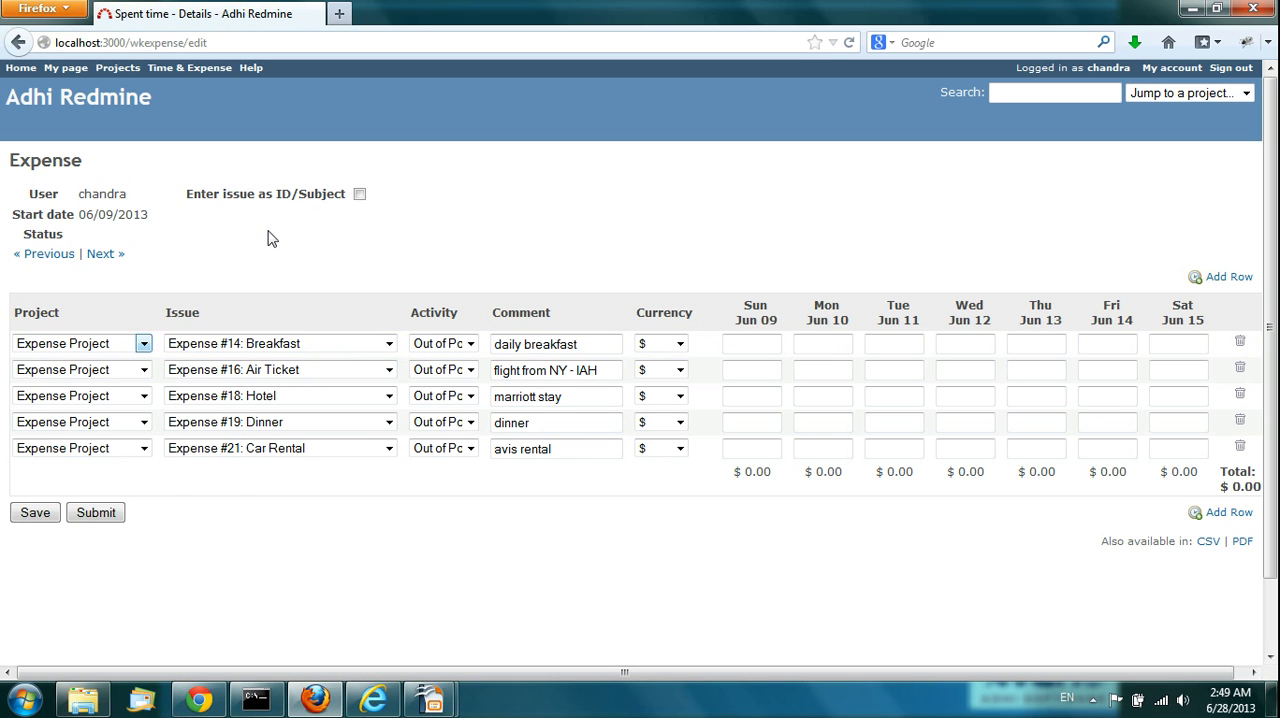
pyautogui.click(349, 347)
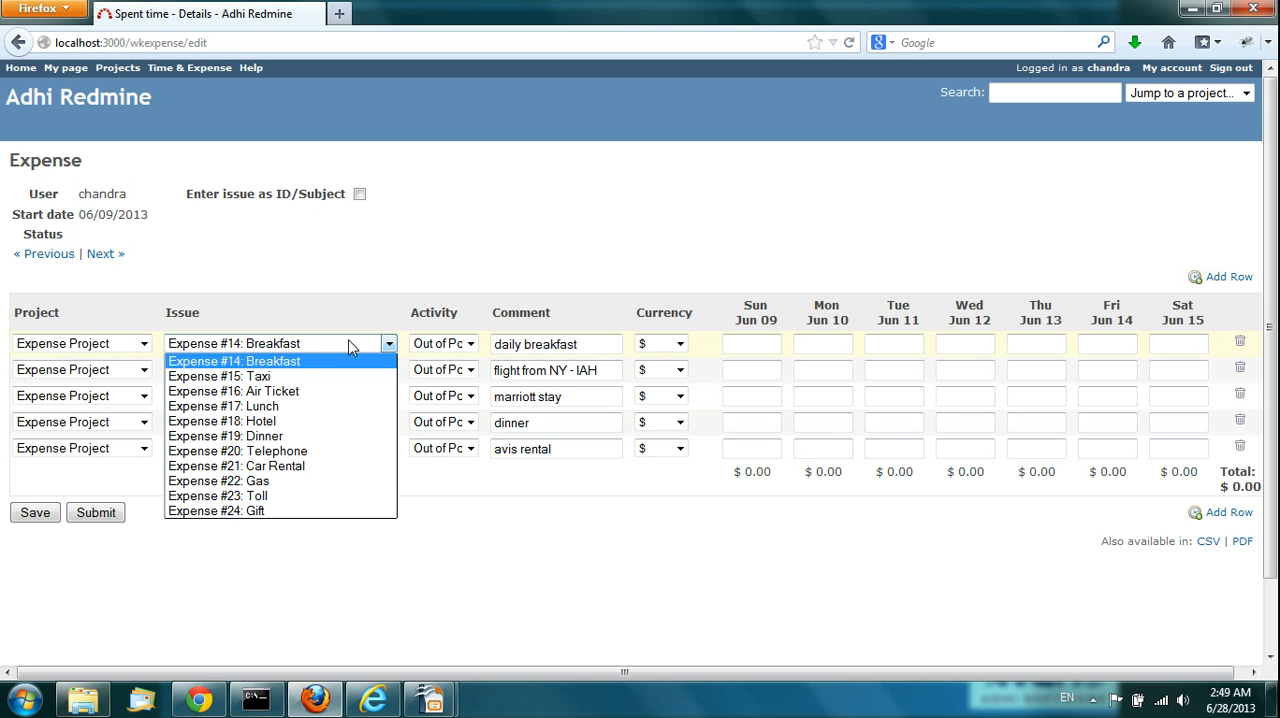
pyautogui.click(466, 254)
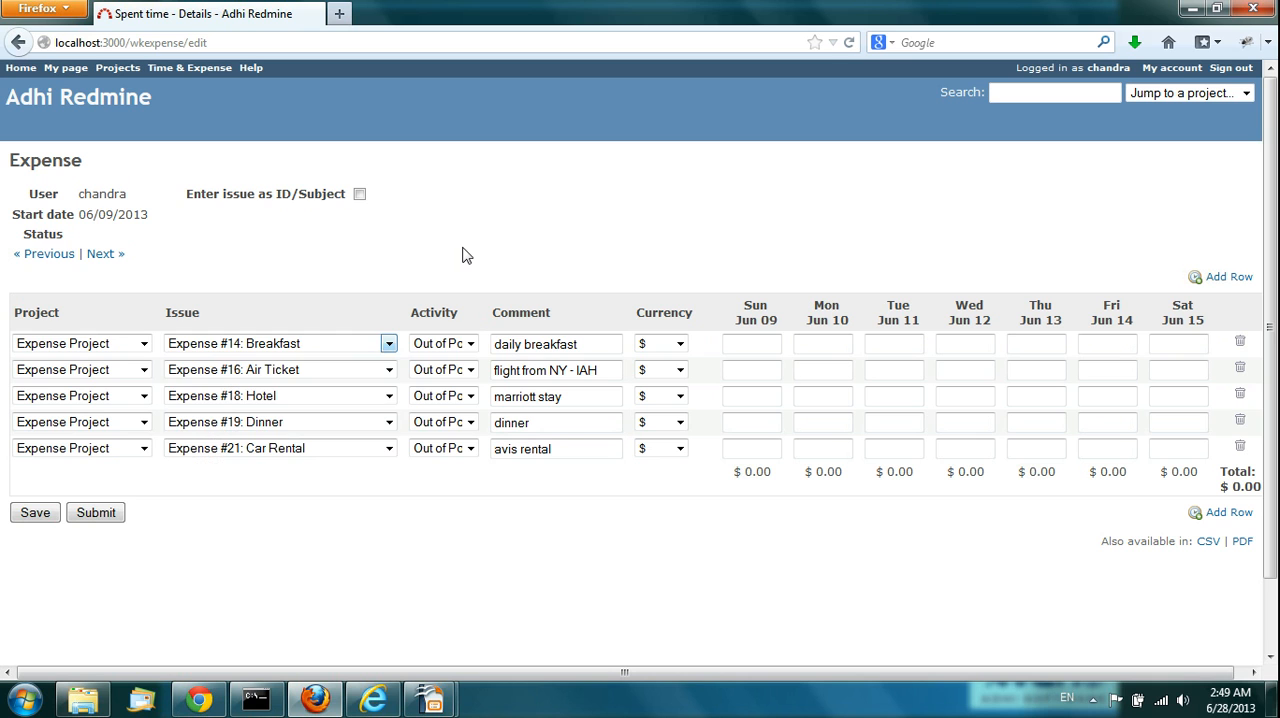
pyautogui.click(470, 345)
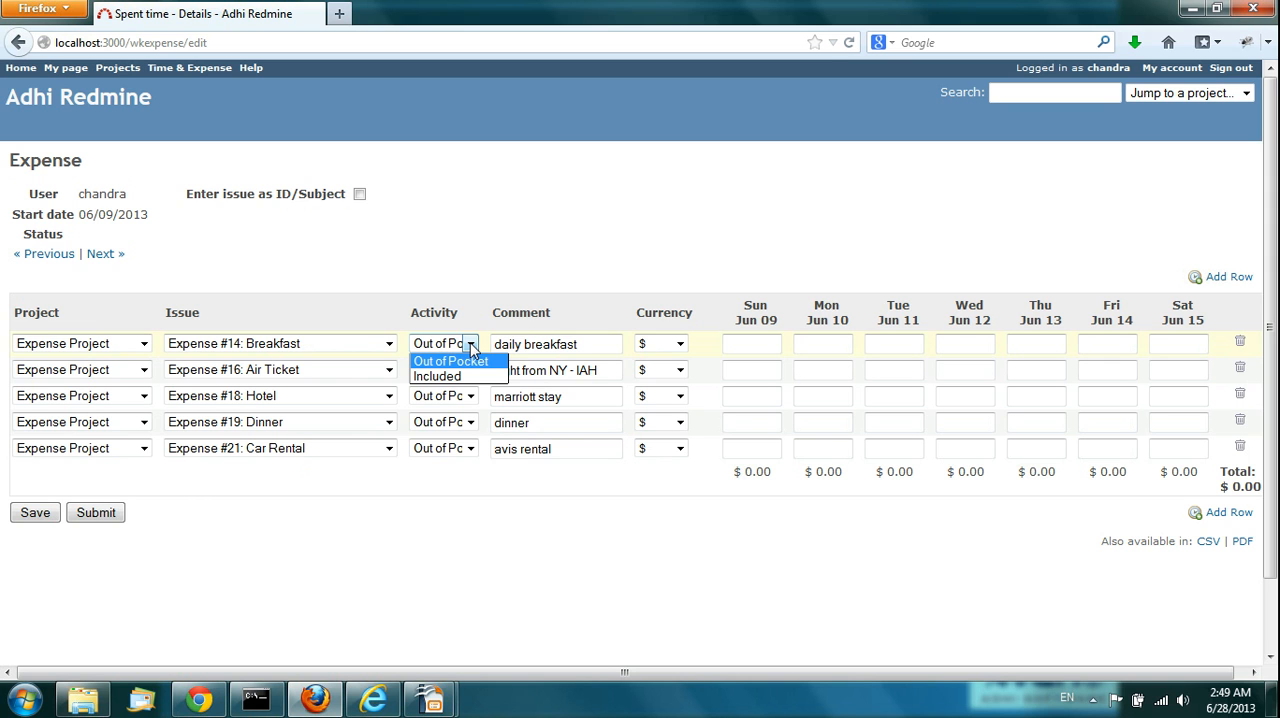
pyautogui.click(540, 277)
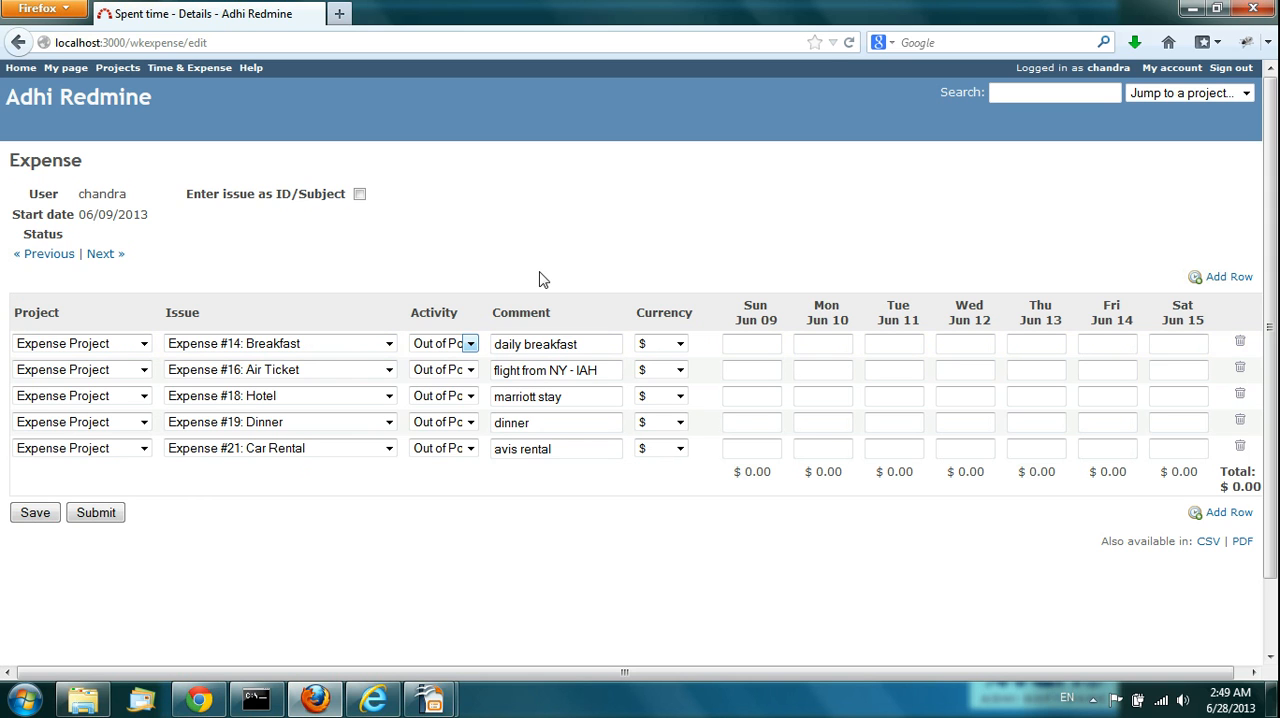
pyautogui.doubleClick(590, 344)
pyautogui.click(598, 344)
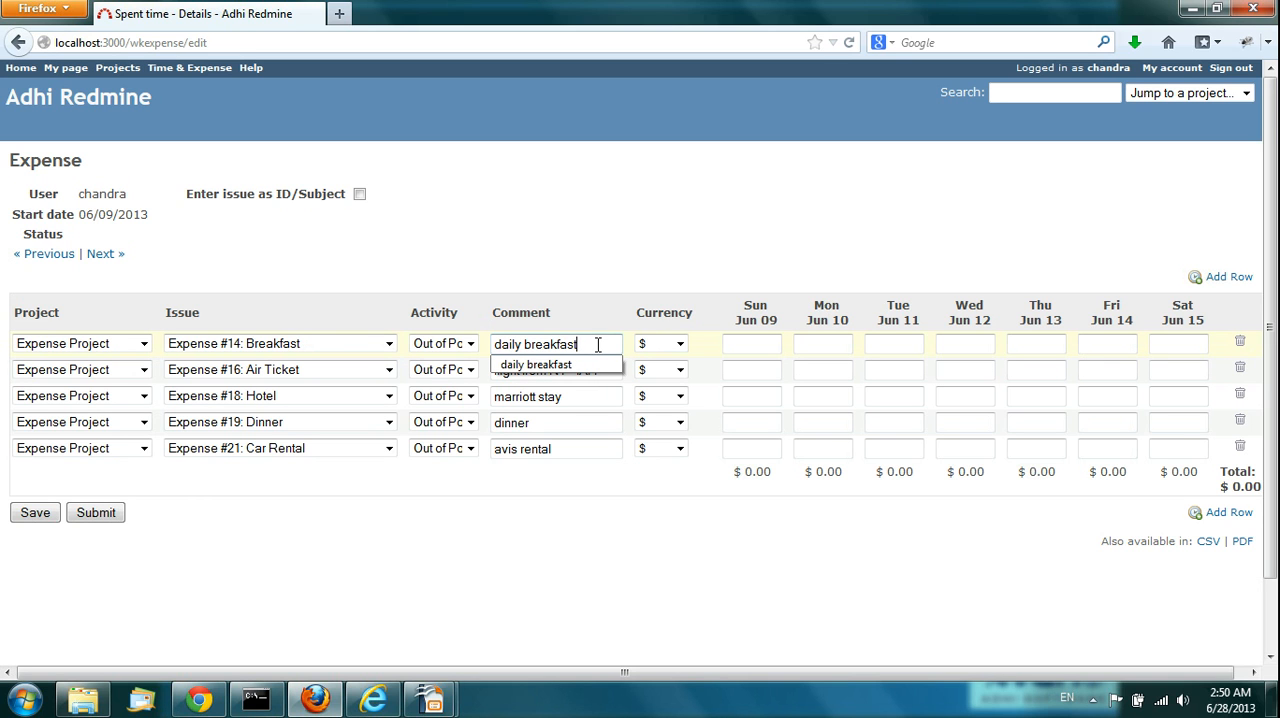
pyautogui.click(634, 240)
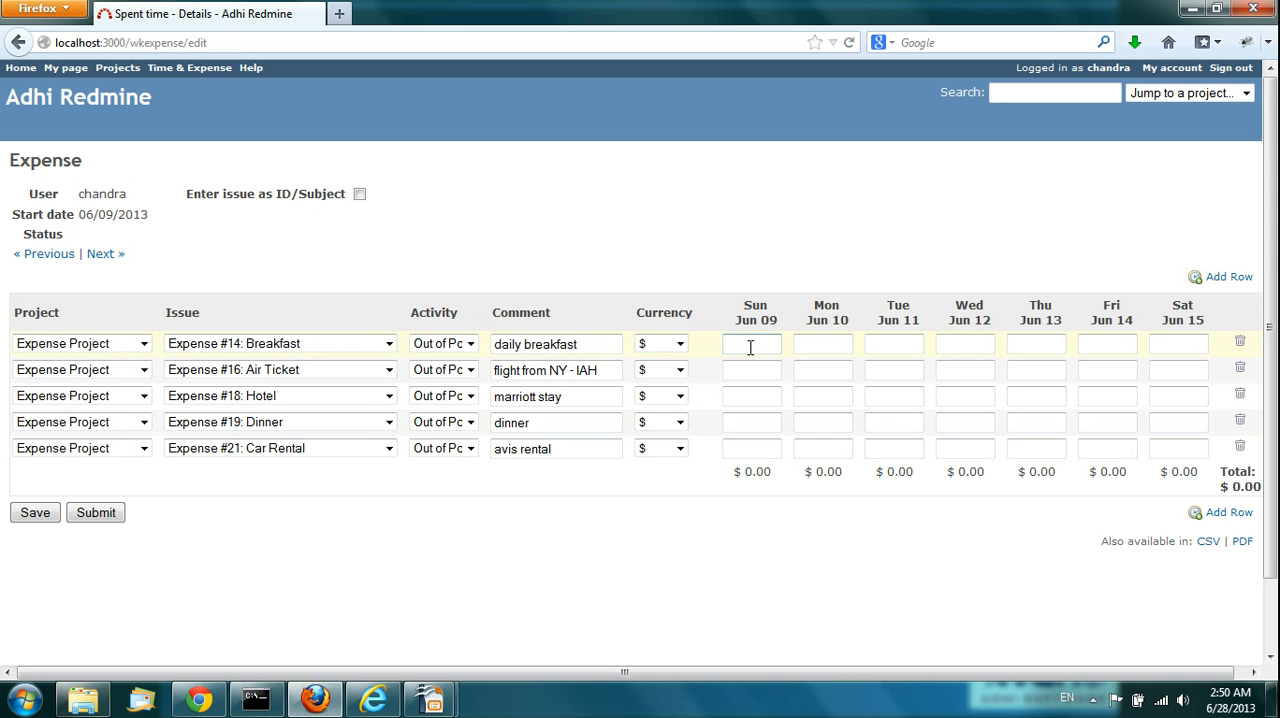
# Step: Enter 5 for Expense #14: Breakfast on each day from Monday Jun 10 to Friday Jun 14
pyautogui.click(827, 346)
pyautogui.write('5')
pyautogui.press('Tab')
pyautogui.write('5')
pyautogui.press('Tab')
pyautogui.write('5')
pyautogui.press('Tab')
pyautogui.write('5')
pyautogui.press('Tab')
pyautogui.write('5')
pyautogui.press('Tab')
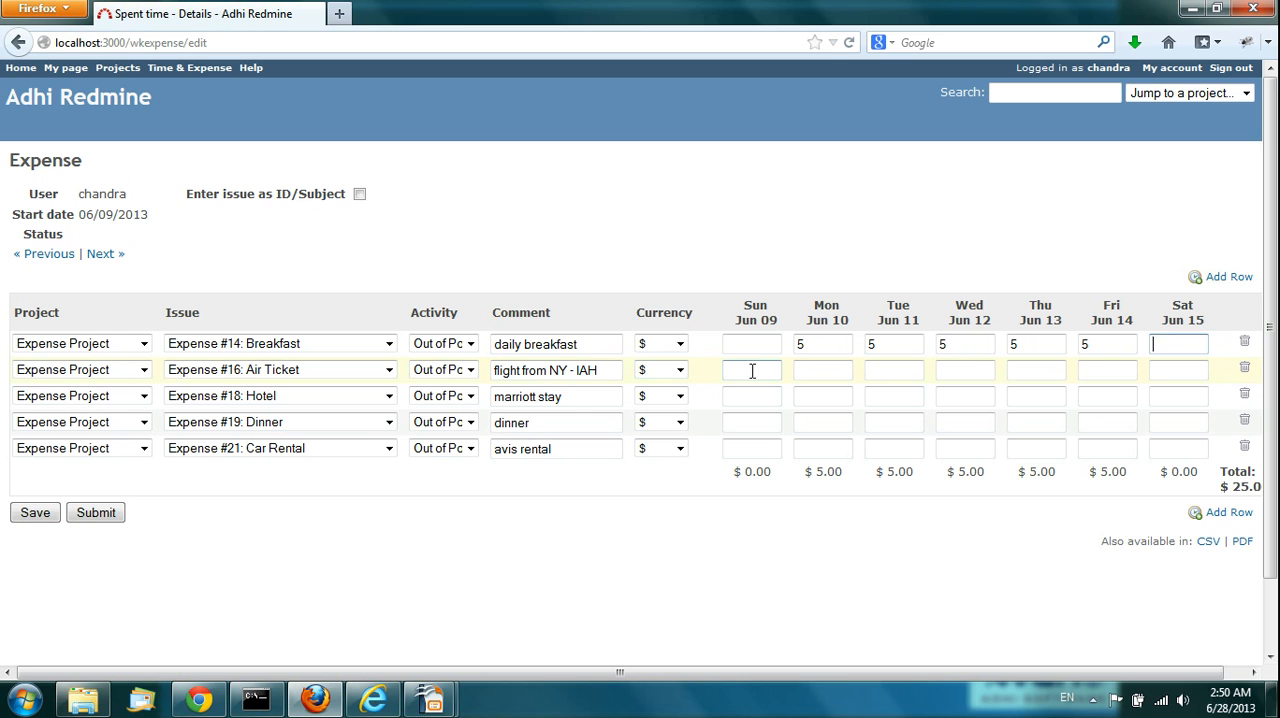
# Step: Enter 250 for Expense #16: Air Ticket on Monday Jun 10
pyautogui.click(828, 371)
pyautogui.write('250')
pyautogui.press('Tab')
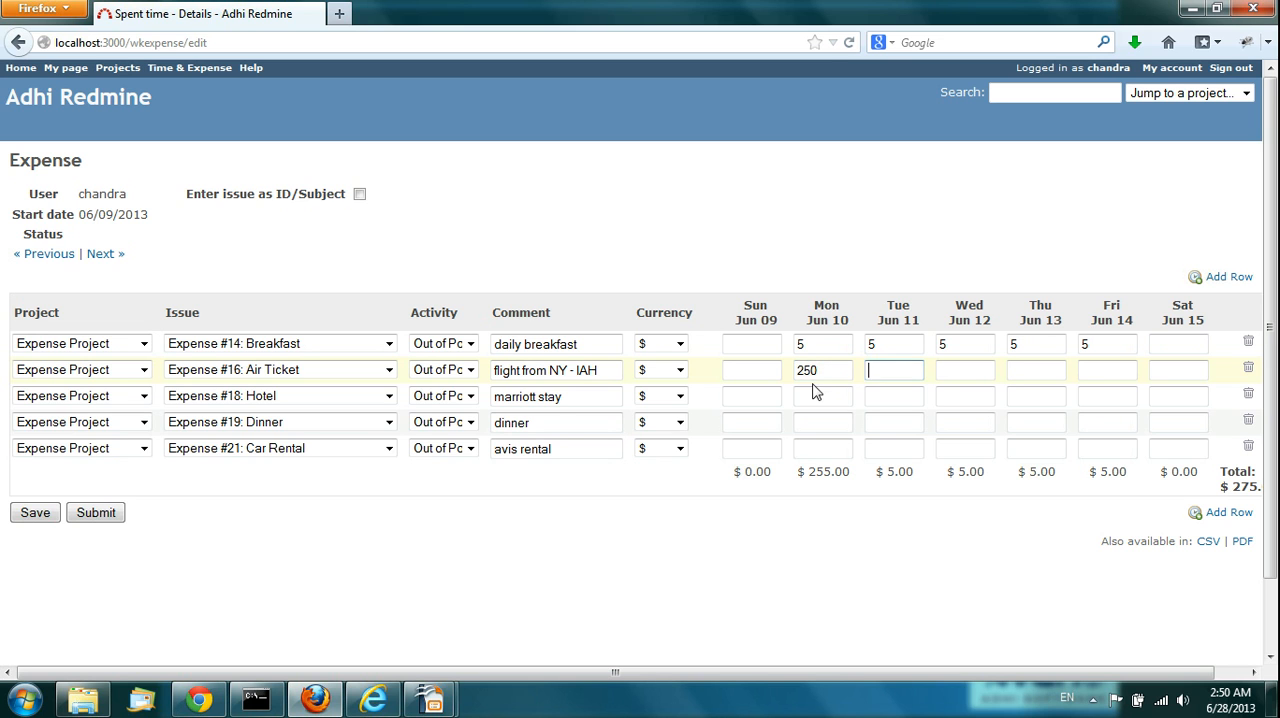
# Step: Enter 100 for Expense #18: Hotel on each day from Monday Jun 10 to Thursday Jun 13
pyautogui.click(826, 394)
pyautogui.write('100')
pyautogui.press('Tab')
pyautogui.write('100')
pyautogui.press('Tab')
pyautogui.write('100')
pyautogui.press('Tab')
pyautogui.write('100')
pyautogui.press('Tab')
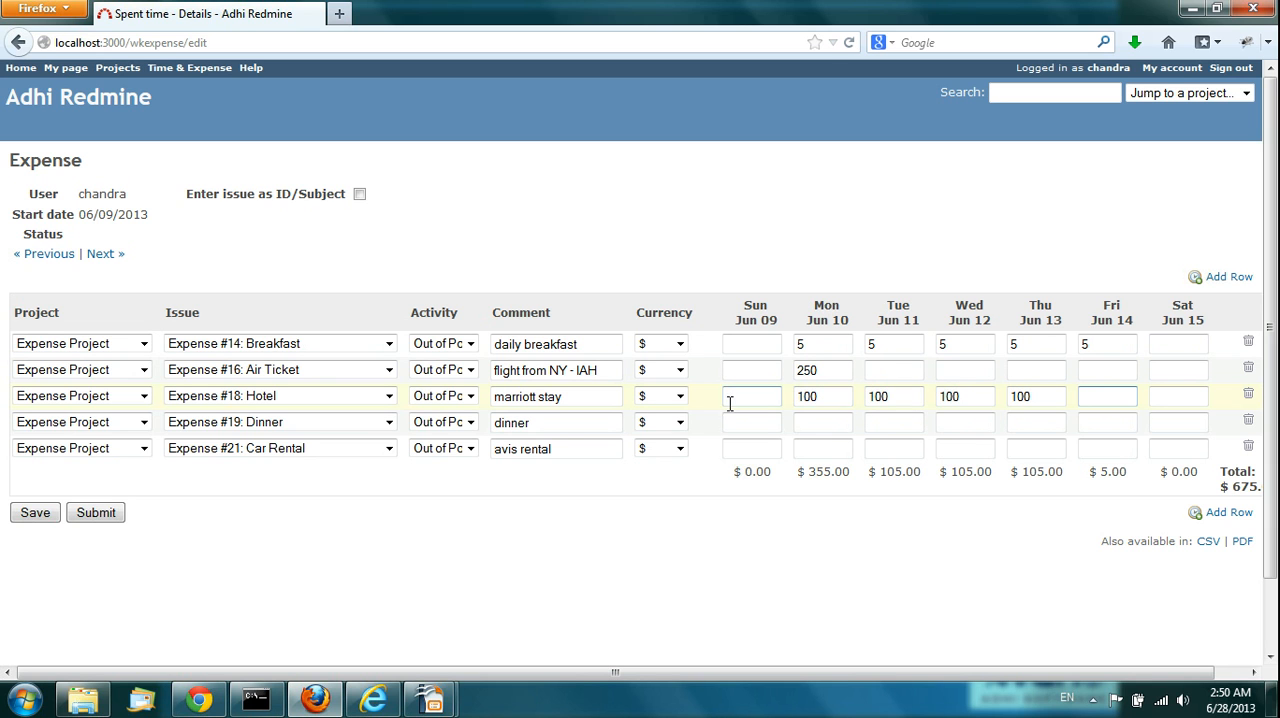
# Step: Enter 30 for Expense #19: Dinner on each day from Monday Jun 10 to Friday Jun 14
pyautogui.click(820, 424)
pyautogui.write('30')
pyautogui.press('Tab')
pyautogui.write('30')
pyautogui.press('Tab')
pyautogui.write('30')
pyautogui.press('Tab')
pyautogui.write('30')
pyautogui.press('Tab')
pyautogui.write('30')
pyautogui.press('Tab')
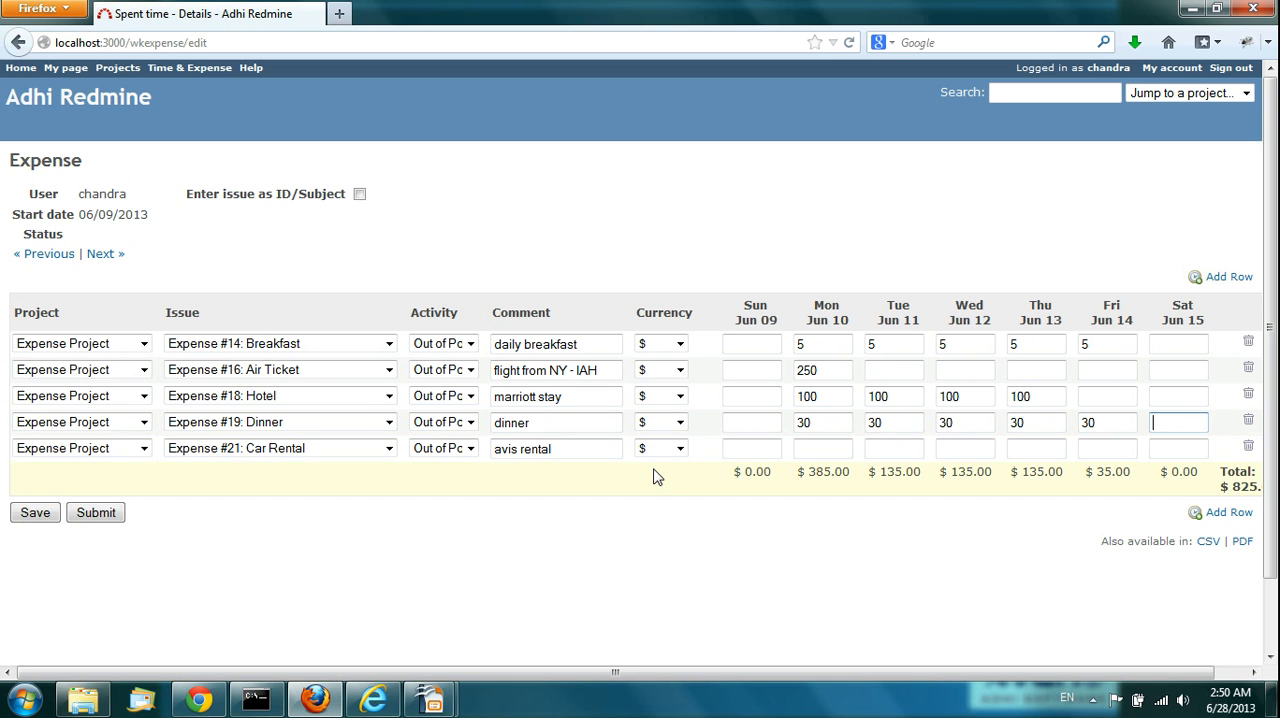
# Step: Enter 250 for Expense #21: Car Rental on Friday Jun 14 and save the expense sheet
pyautogui.click(1101, 447)
pyautogui.write('250')
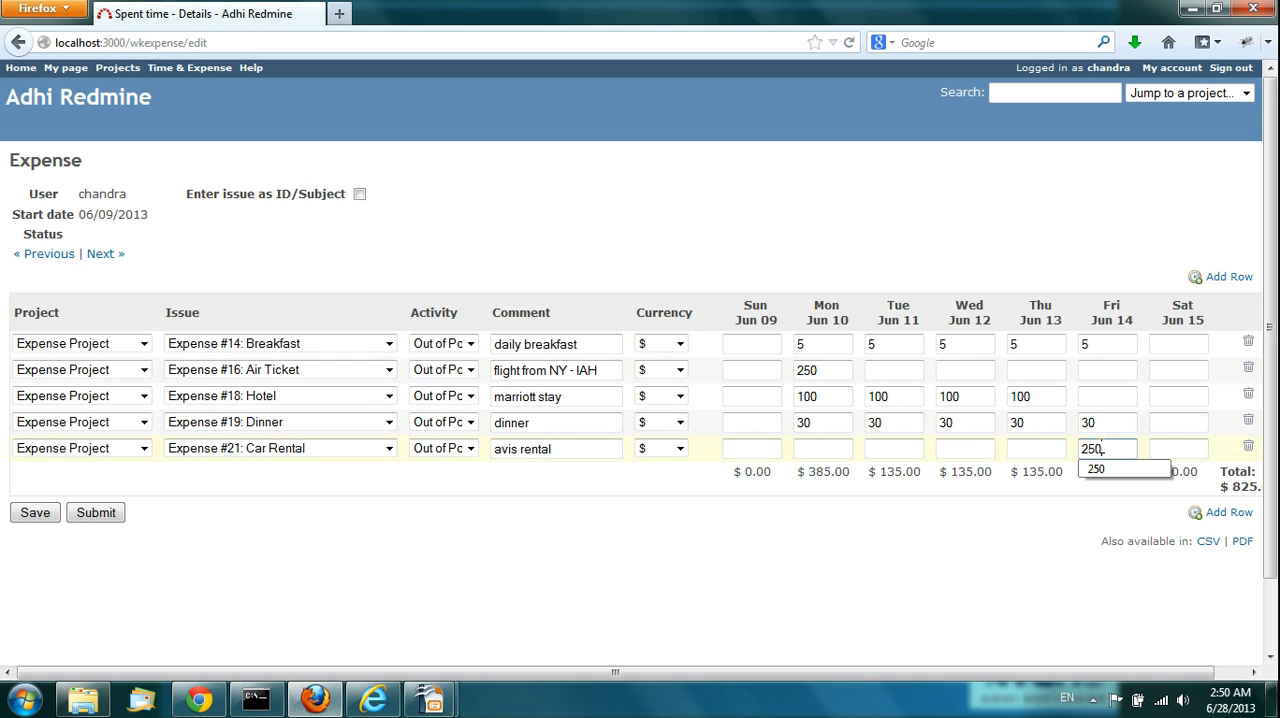
pyautogui.press('Tab')
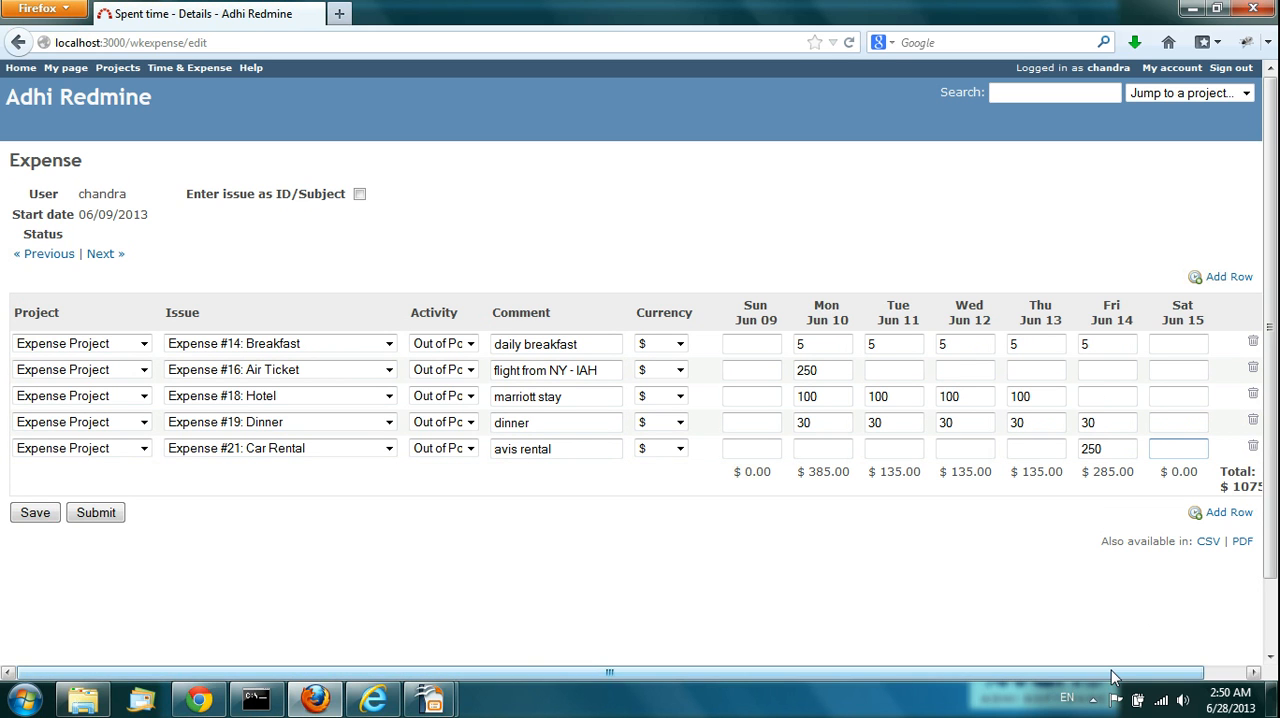
pyautogui.moveTo(1112, 677); pyautogui.dragTo(991, 620)
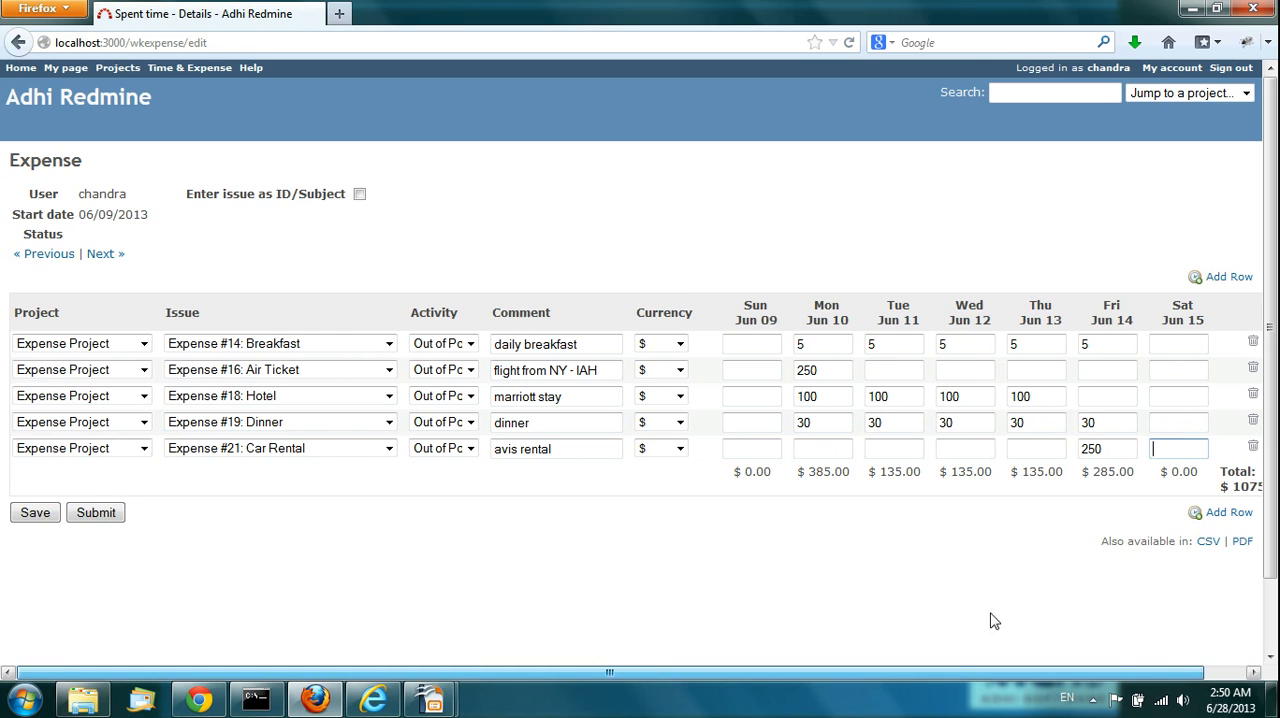
pyautogui.click(33, 514)
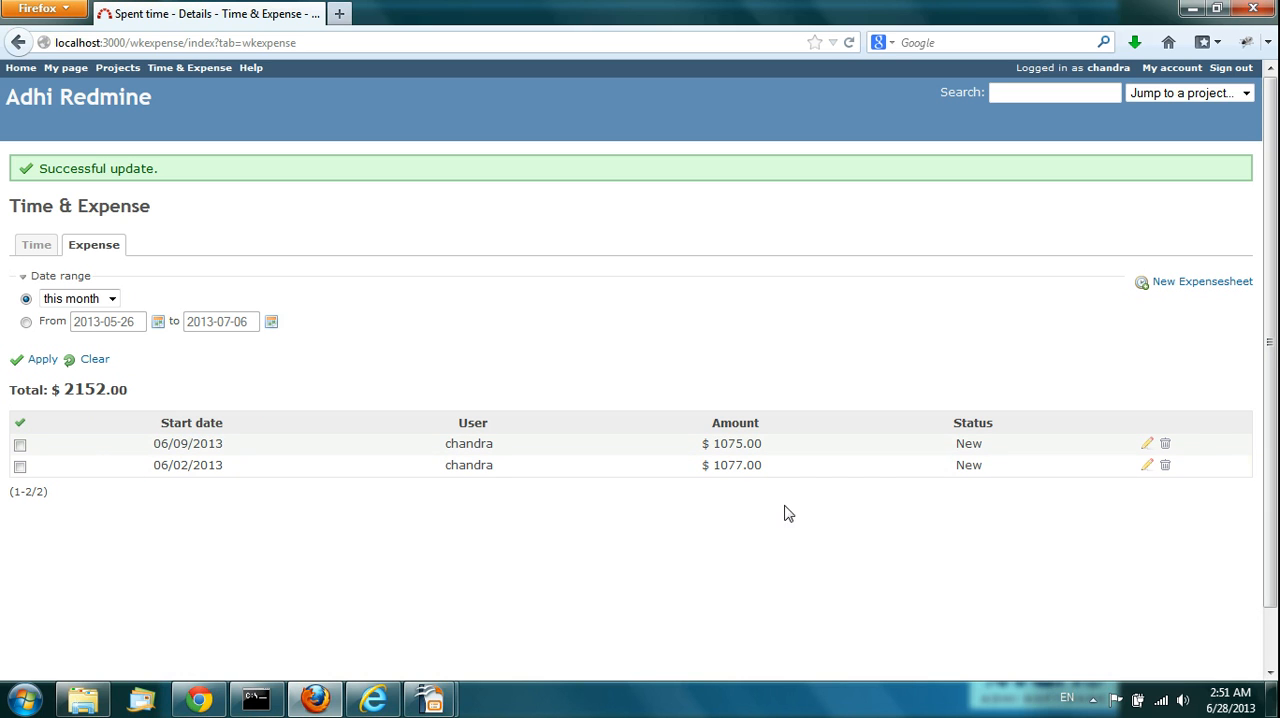
# Step: Check the new expense sheet's status, then return to the timesheet list and open the 06/16/2013 timesheet
pyautogui.doubleClick(970, 443)
pyautogui.click(975, 388)
pyautogui.click(40, 248)
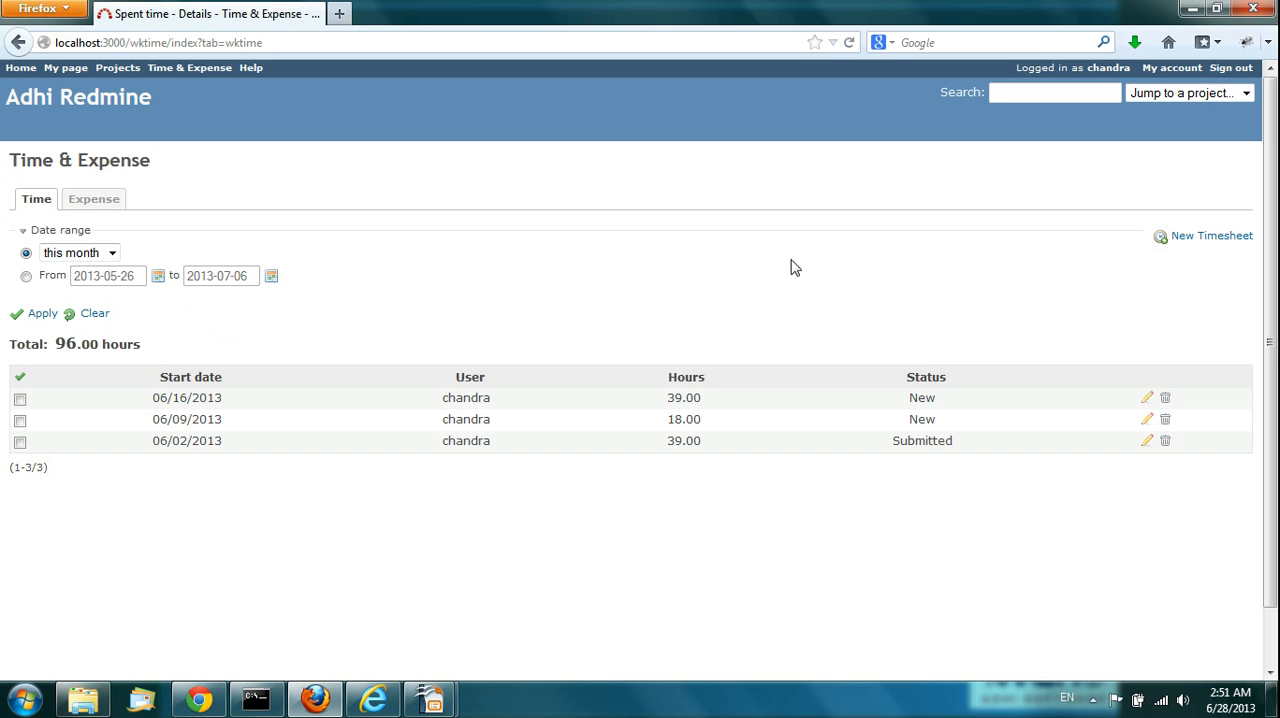
pyautogui.click(1147, 398)
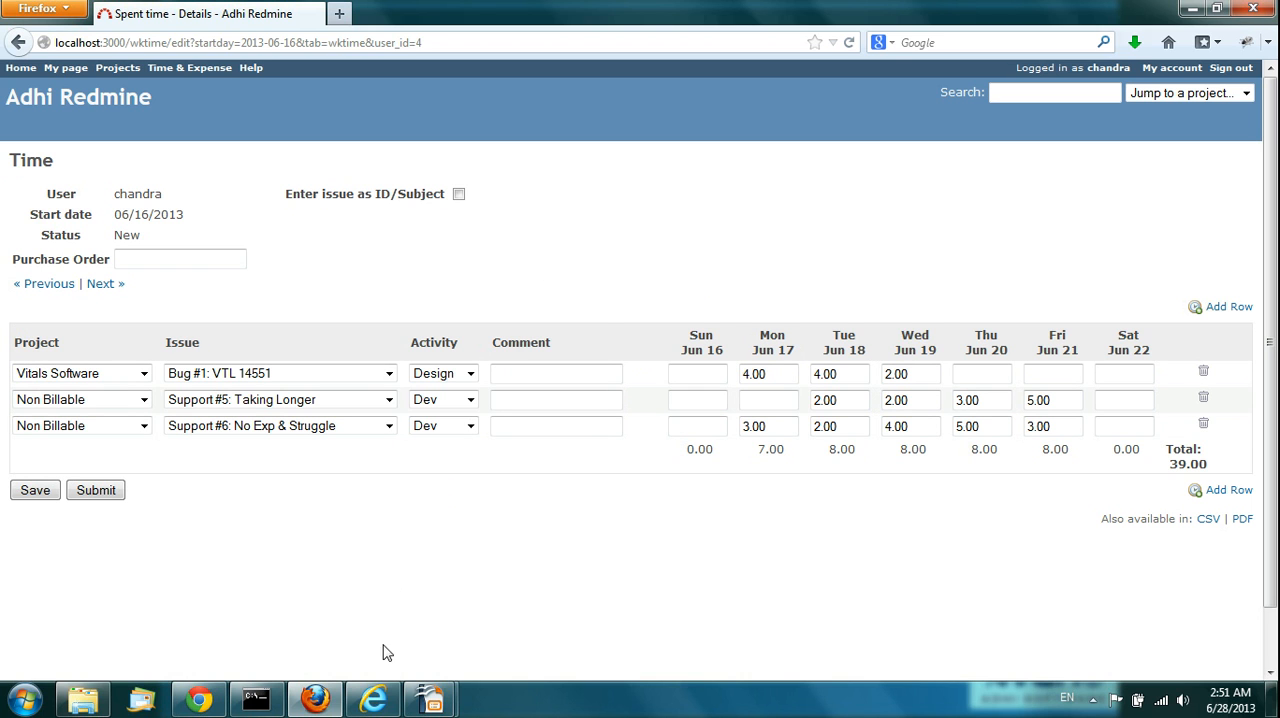
# Step: Switch to the administrator's Redmine session in Internet Explorer and display the Administration overview
pyautogui.moveTo(373, 700)
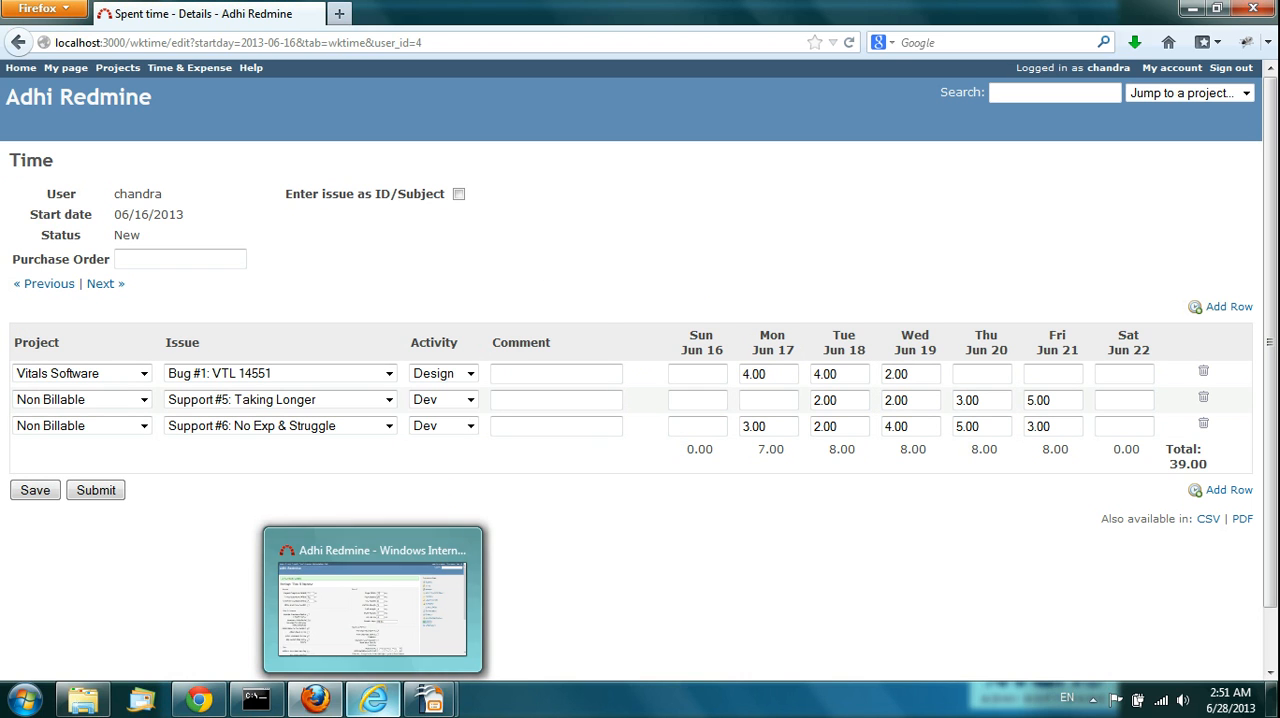
pyautogui.click(377, 622)
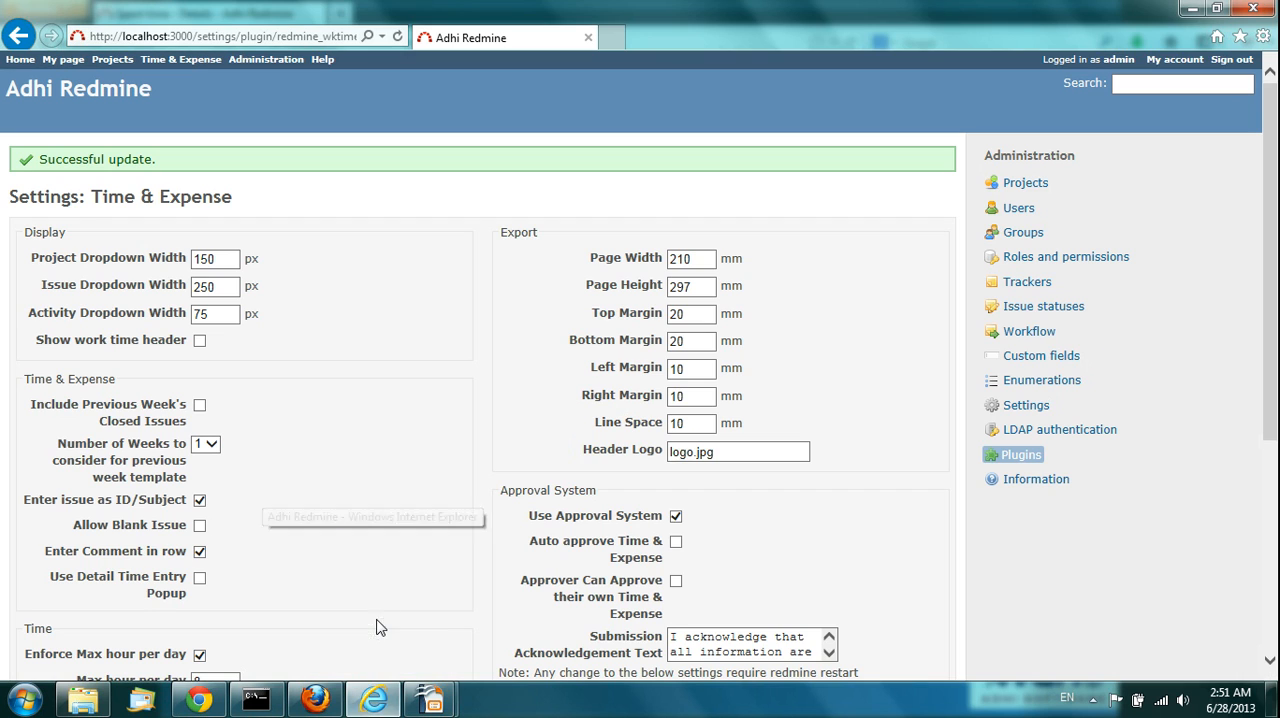
pyautogui.click(266, 60)
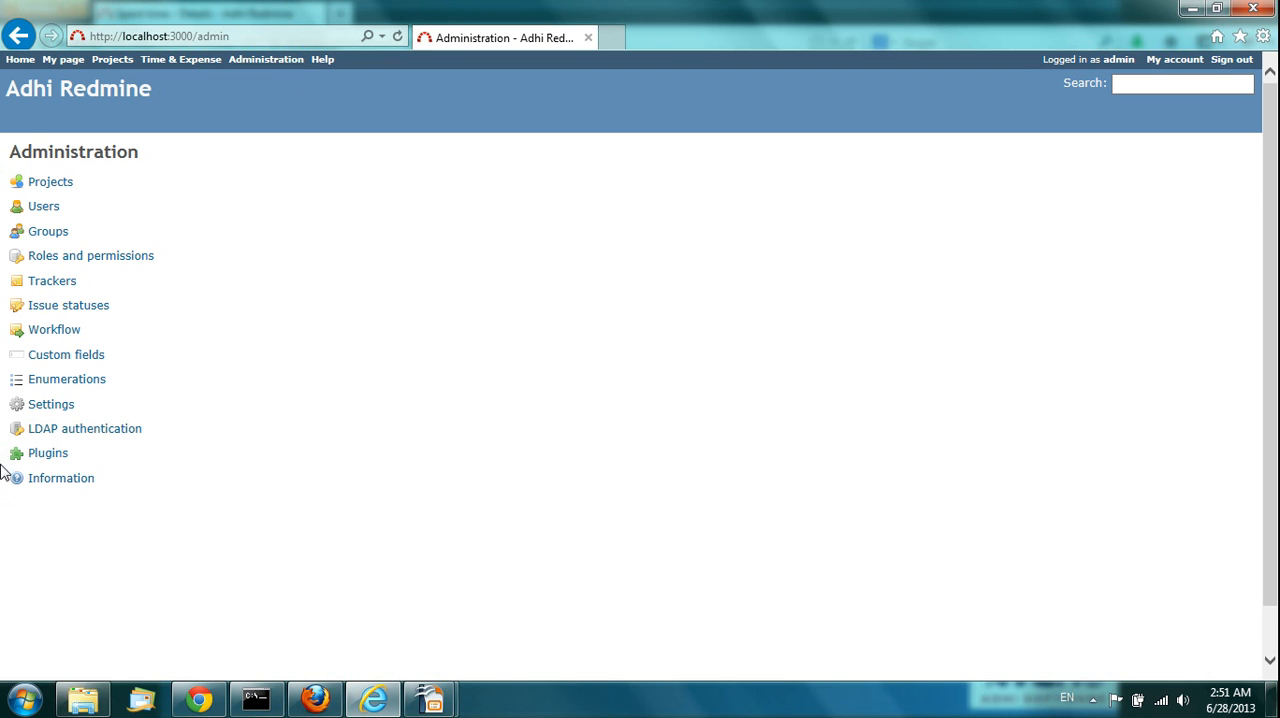
# Step: Look over the Time & Expense plugin's configuration settings, then return to the Administration overview
pyautogui.click(34, 462)
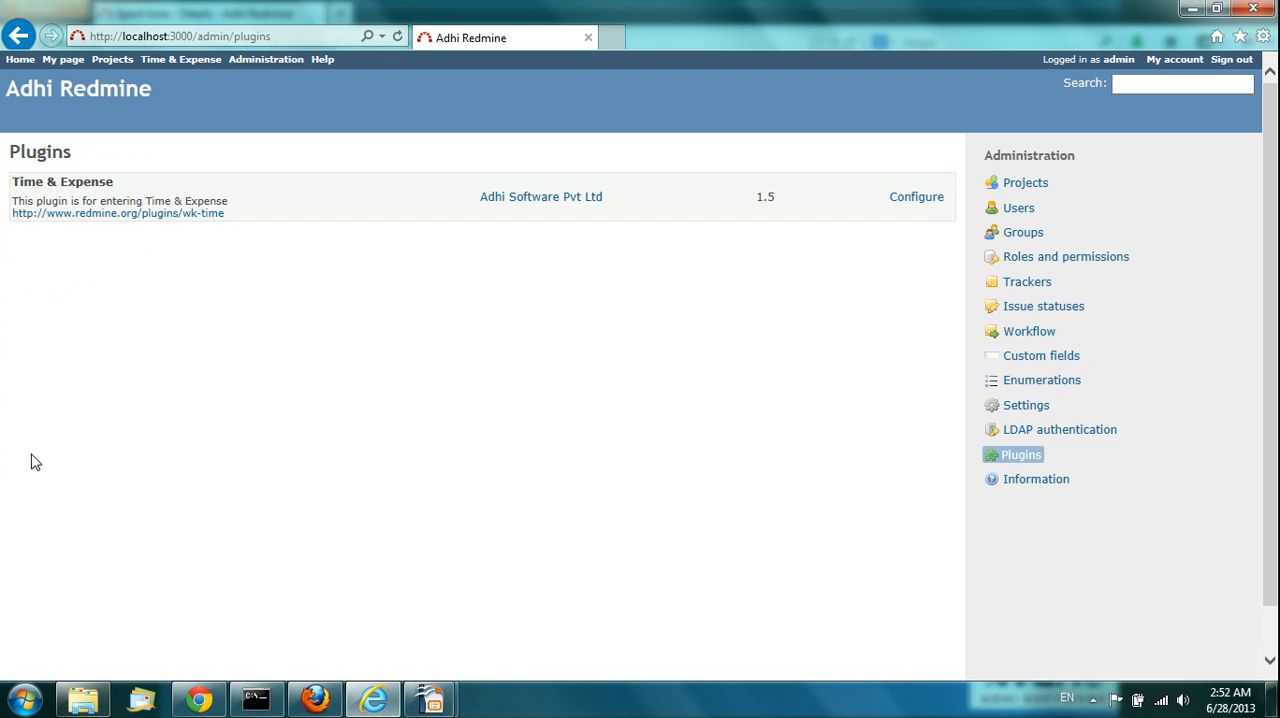
pyautogui.click(903, 201)
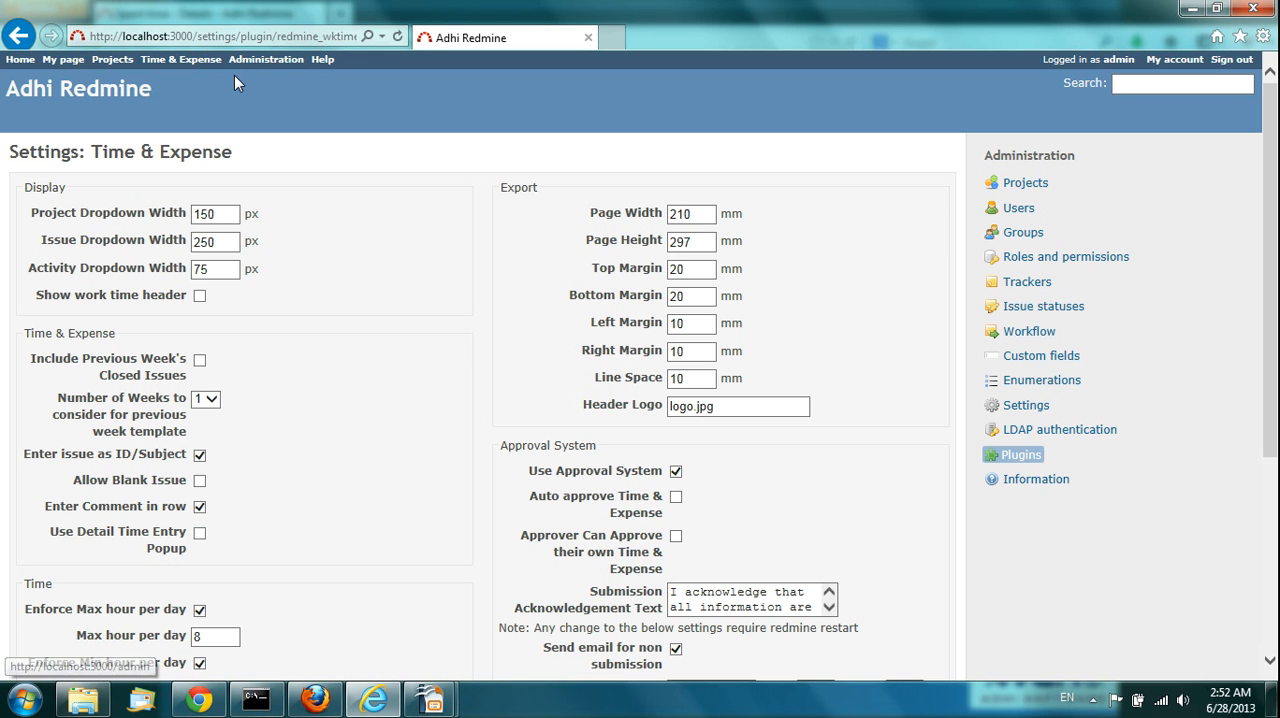
pyautogui.click(265, 60)
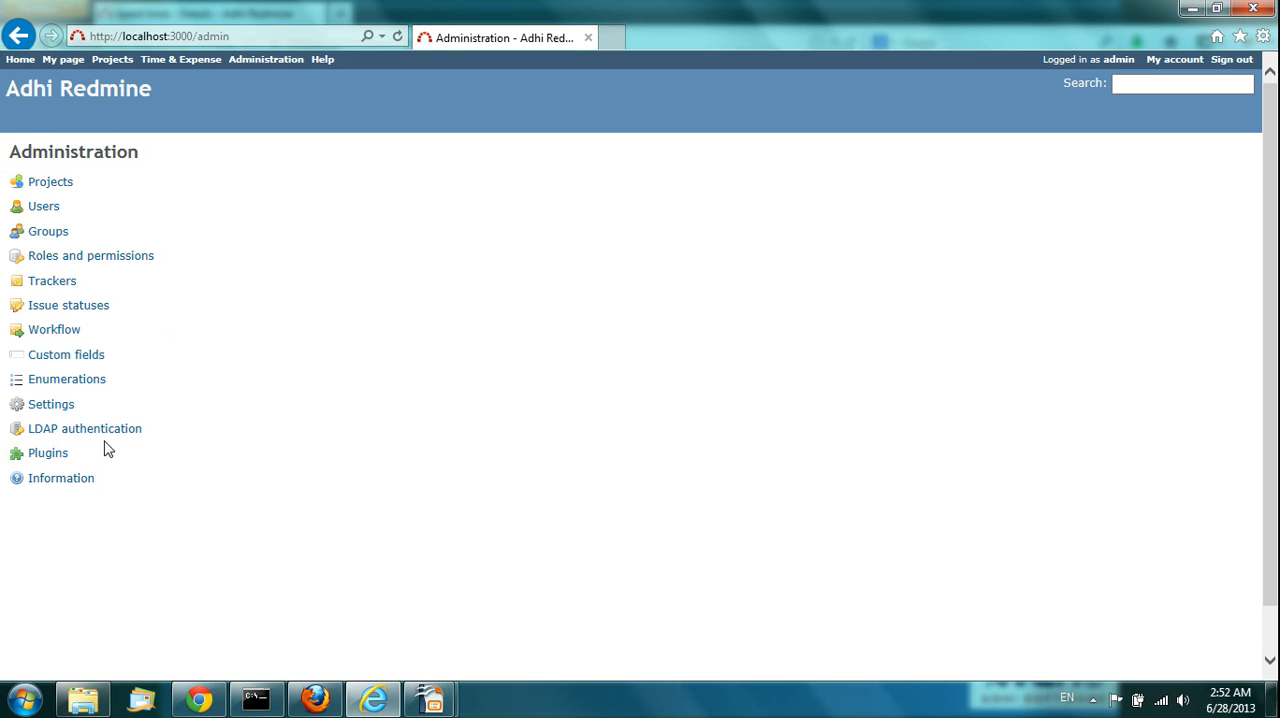
# Step: Examine the available start days for calendars in Redmine's Display settings without changing the selection
pyautogui.click(49, 408)
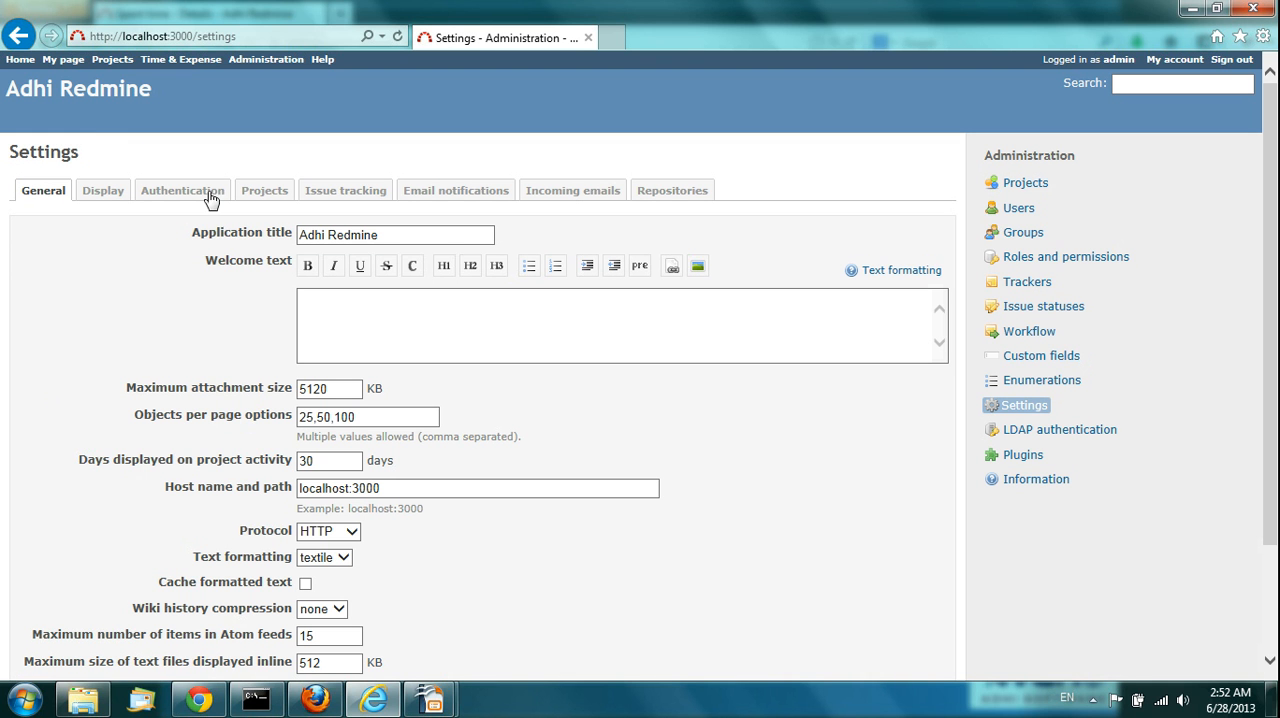
pyautogui.click(105, 191)
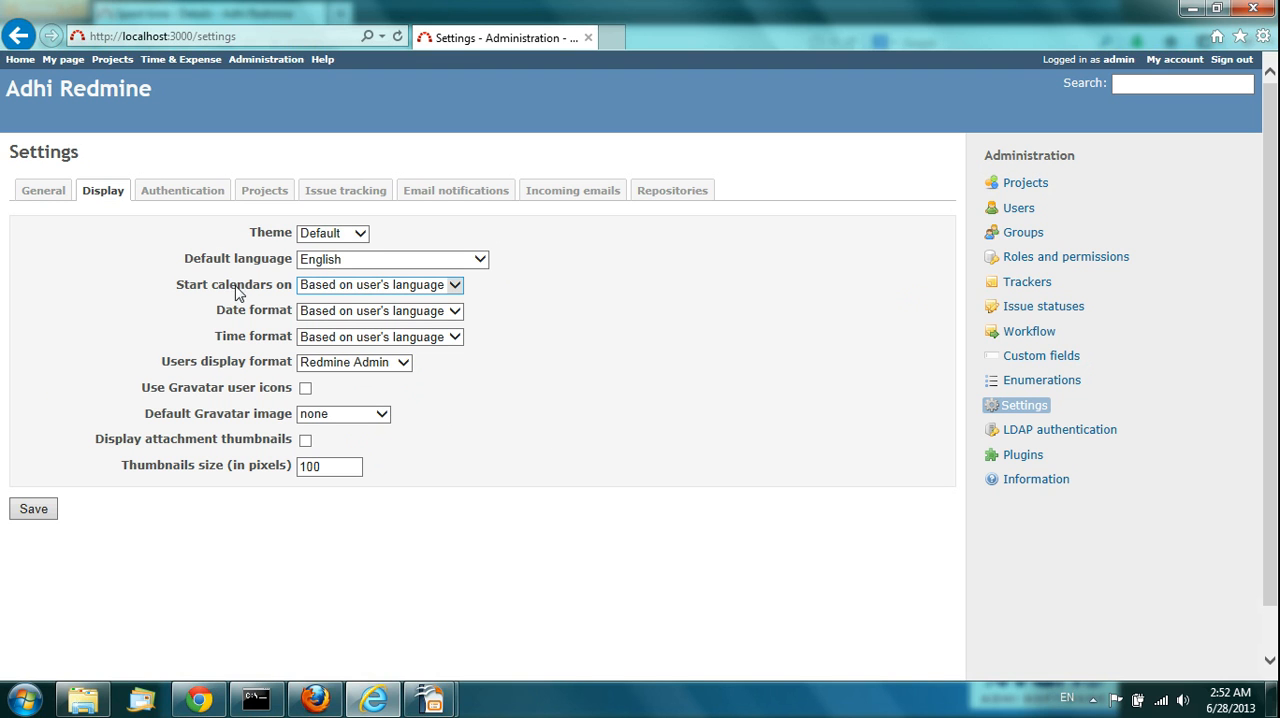
pyautogui.click(457, 288)
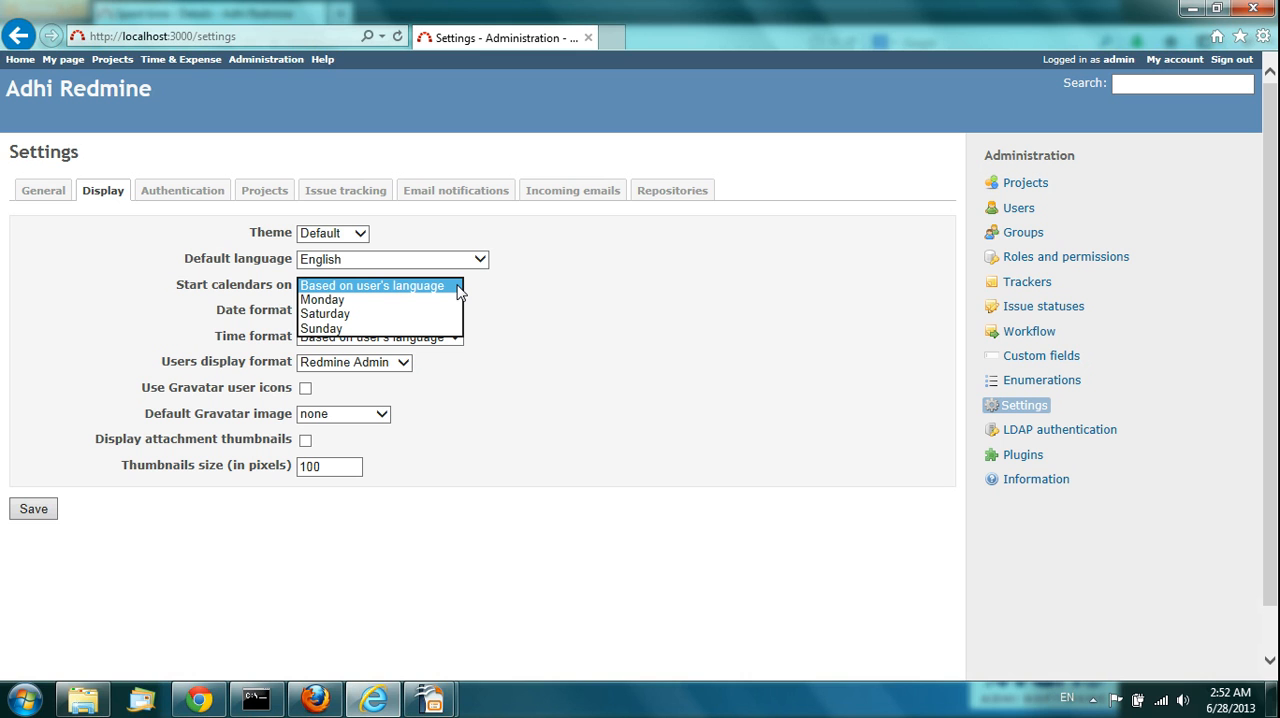
pyautogui.click(545, 308)
# Step: Switch to the OpenOffice slide show, advance to the Expense – Detail & Report slide, and return to Redmine in Firefox
pyautogui.moveTo(314, 695)
pyautogui.click(308, 627)
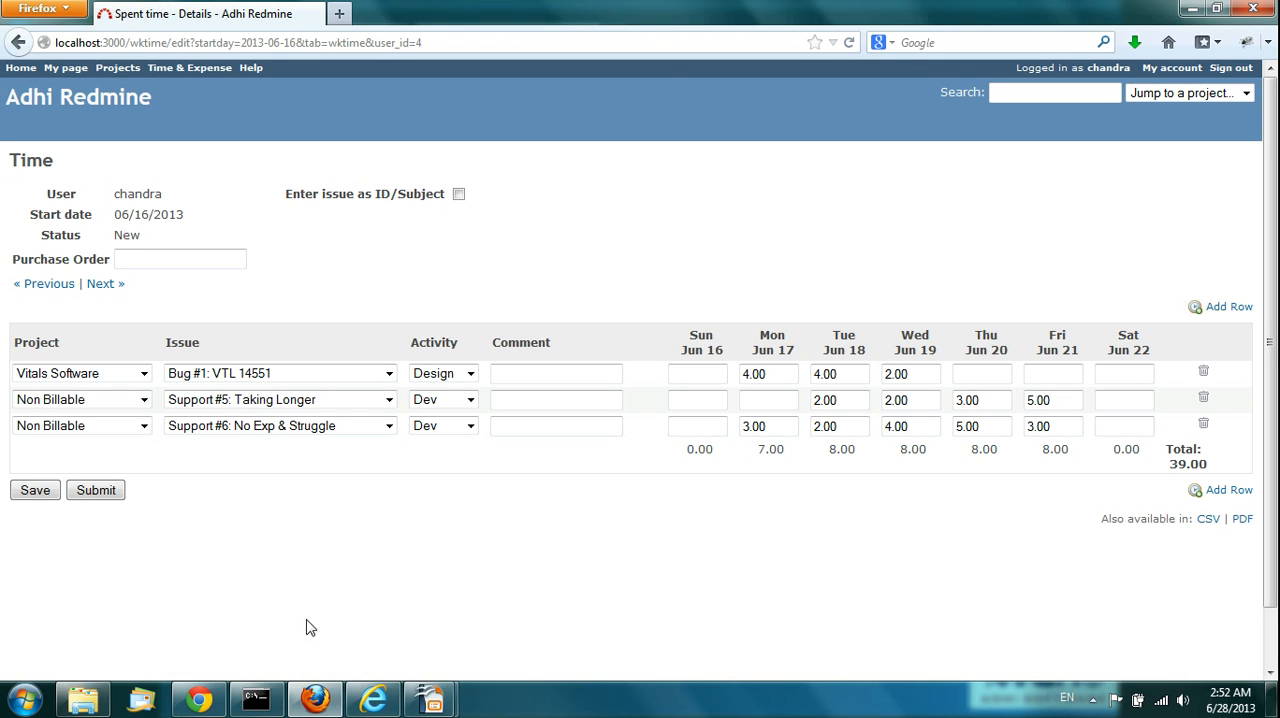
pyautogui.moveTo(428, 690)
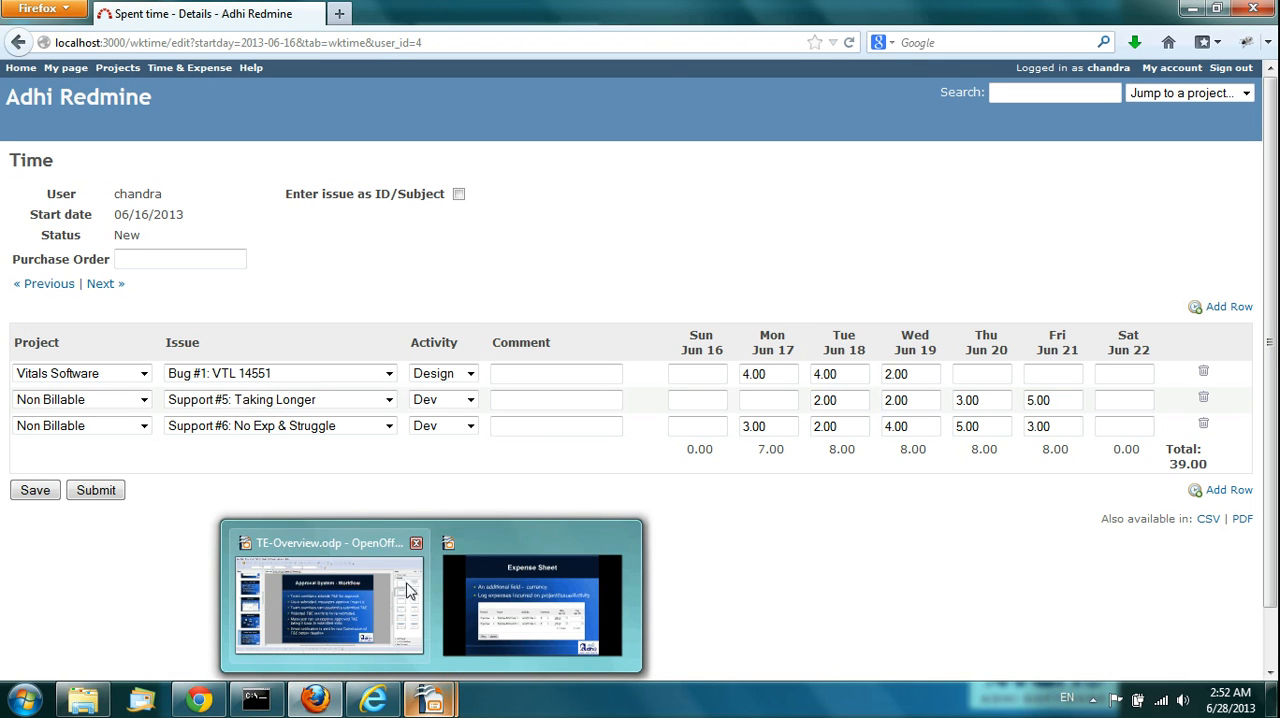
pyautogui.click(532, 600)
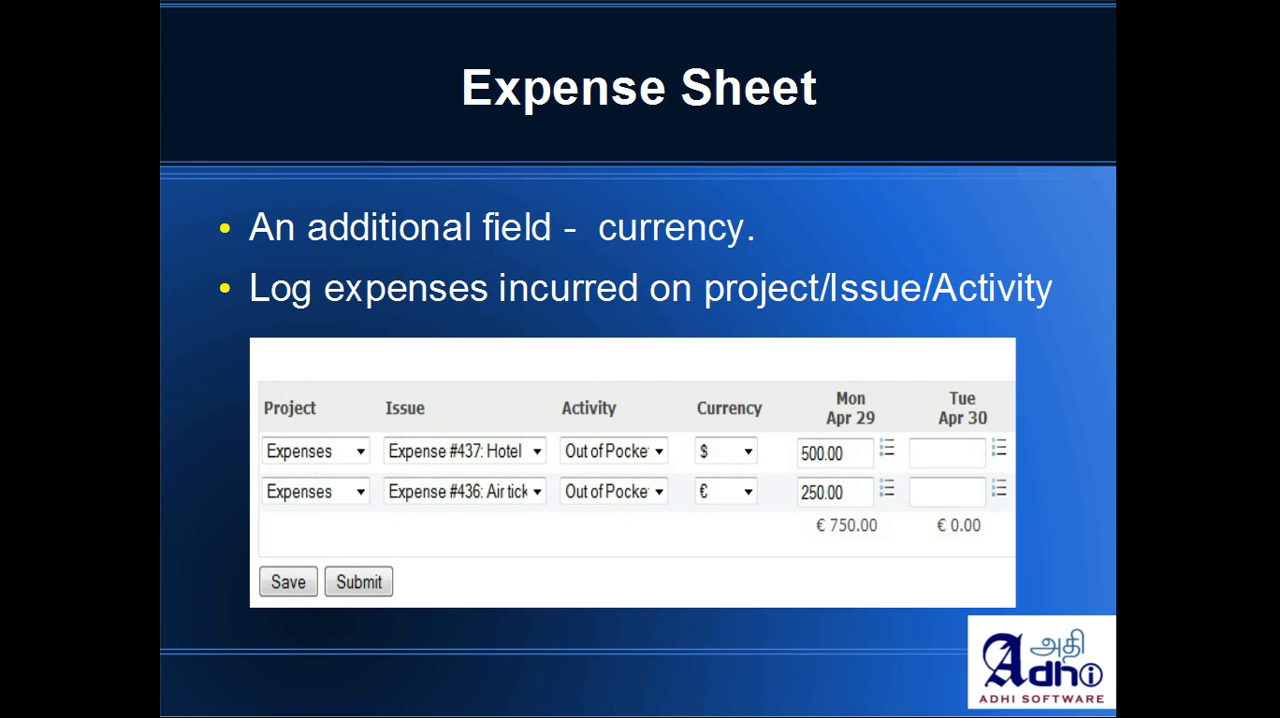
pyautogui.press('Right')
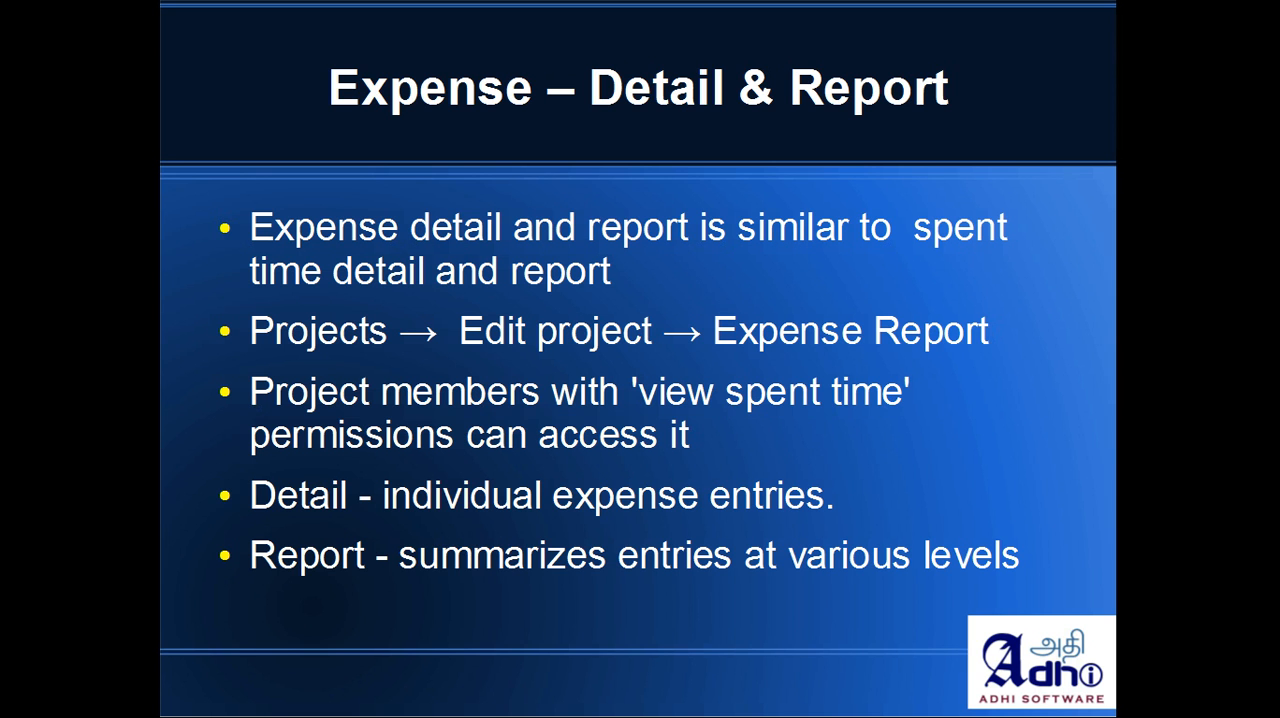
pyautogui.hotkey('alt', 'Tab')
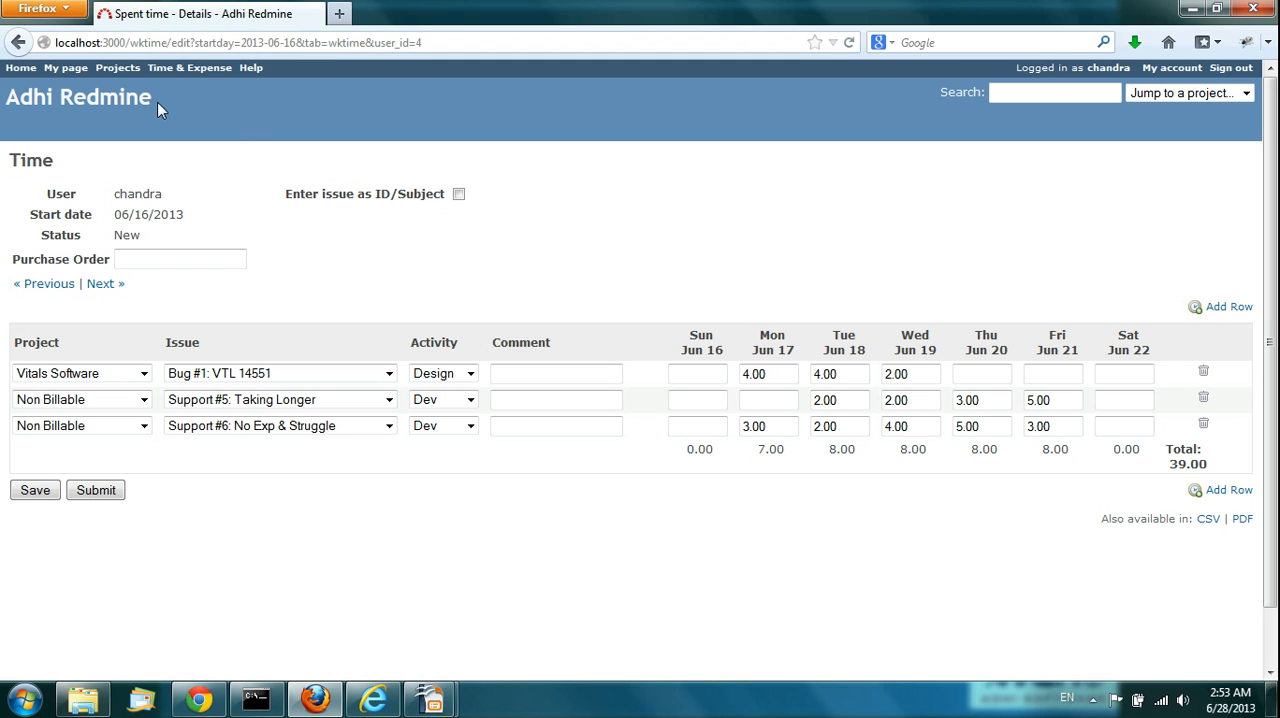
# Step: Open the time logging form for Bug #9: VTL 10550 in the Vitals Software project
pyautogui.click(117, 68)
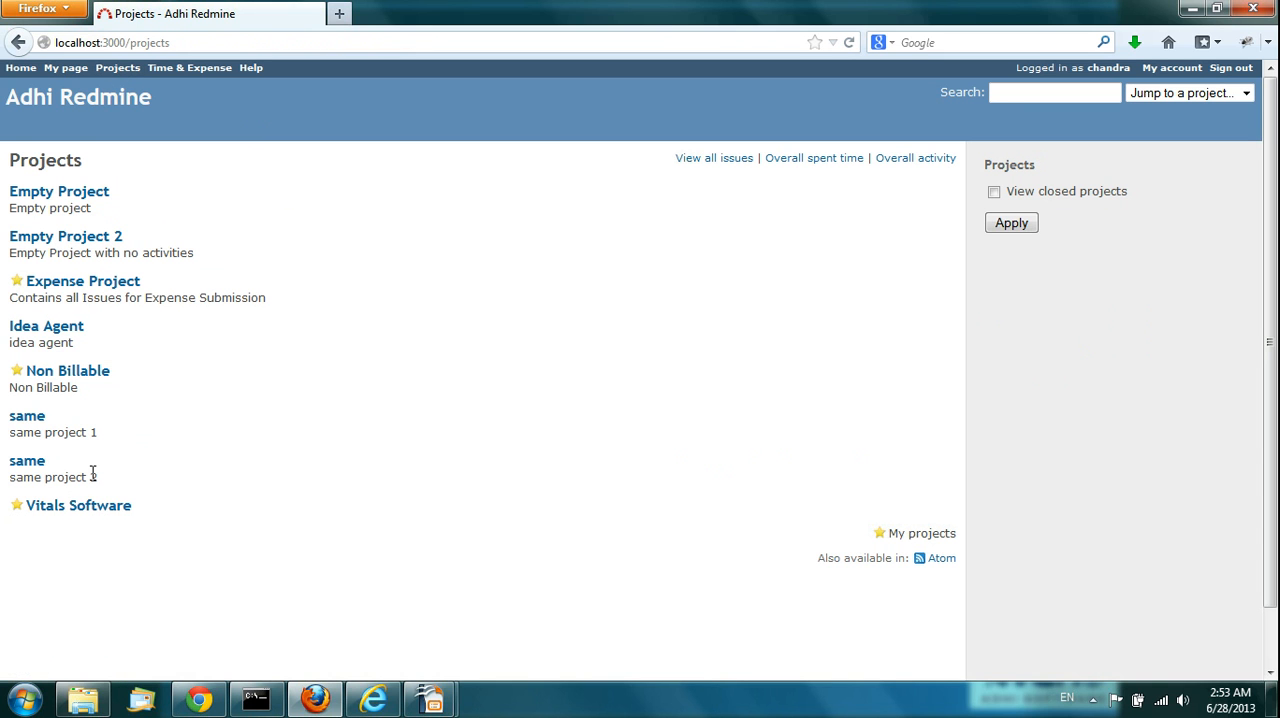
pyautogui.click(86, 507)
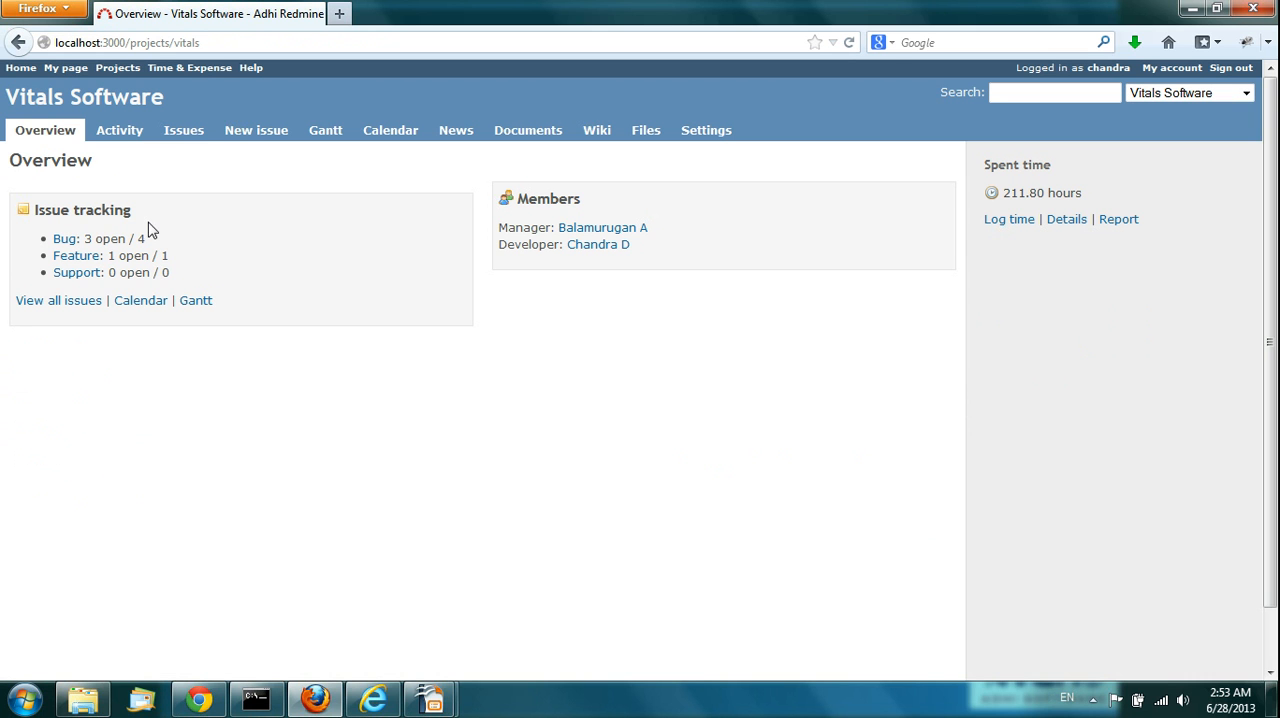
pyautogui.click(180, 135)
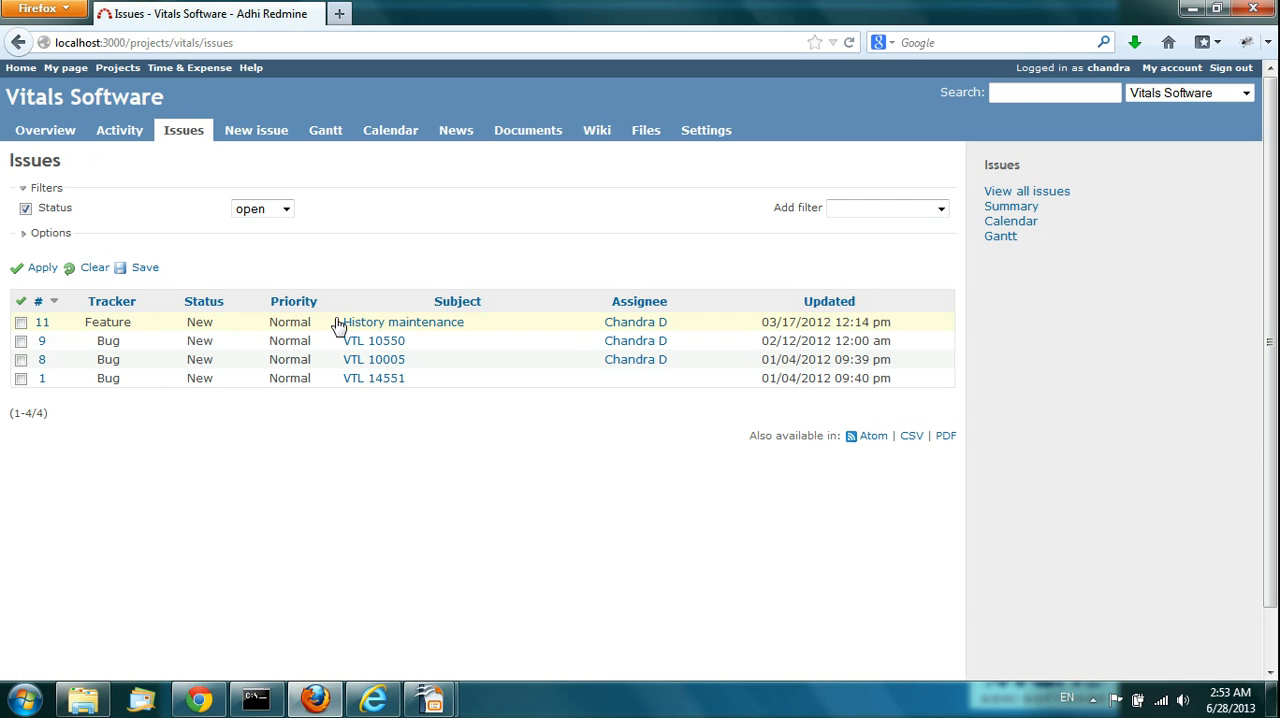
pyautogui.click(383, 345)
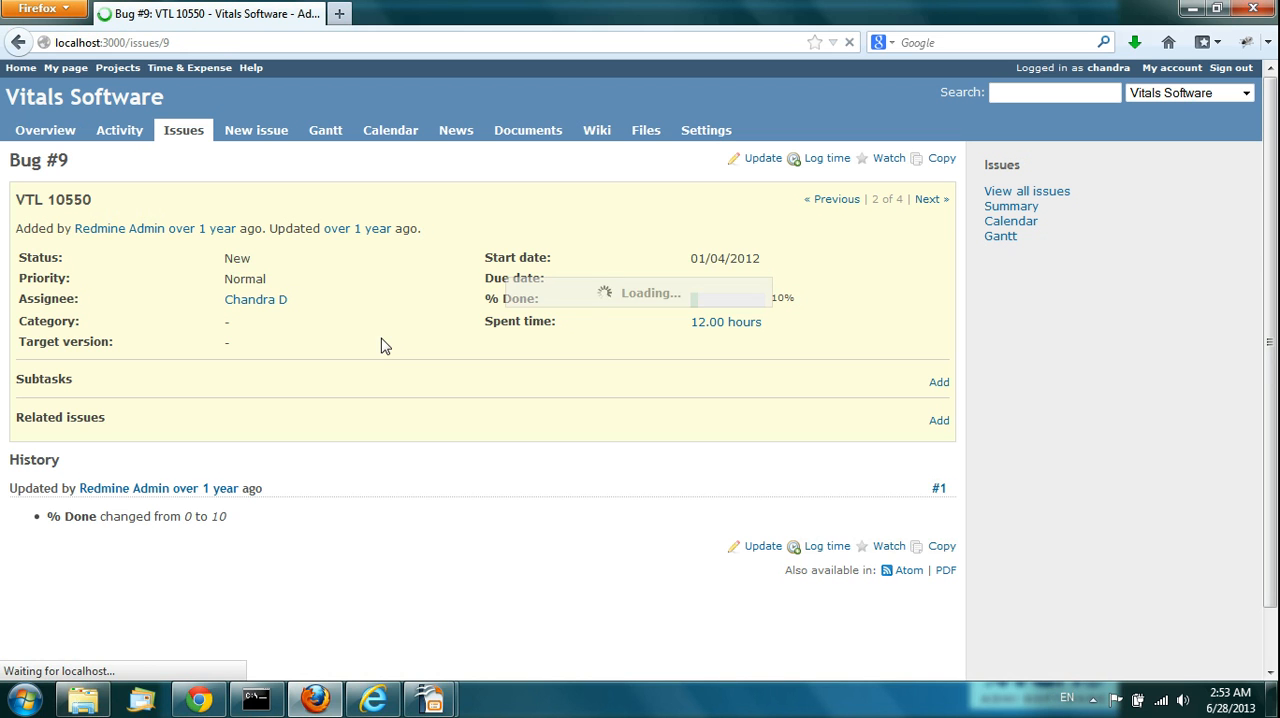
pyautogui.click(823, 160)
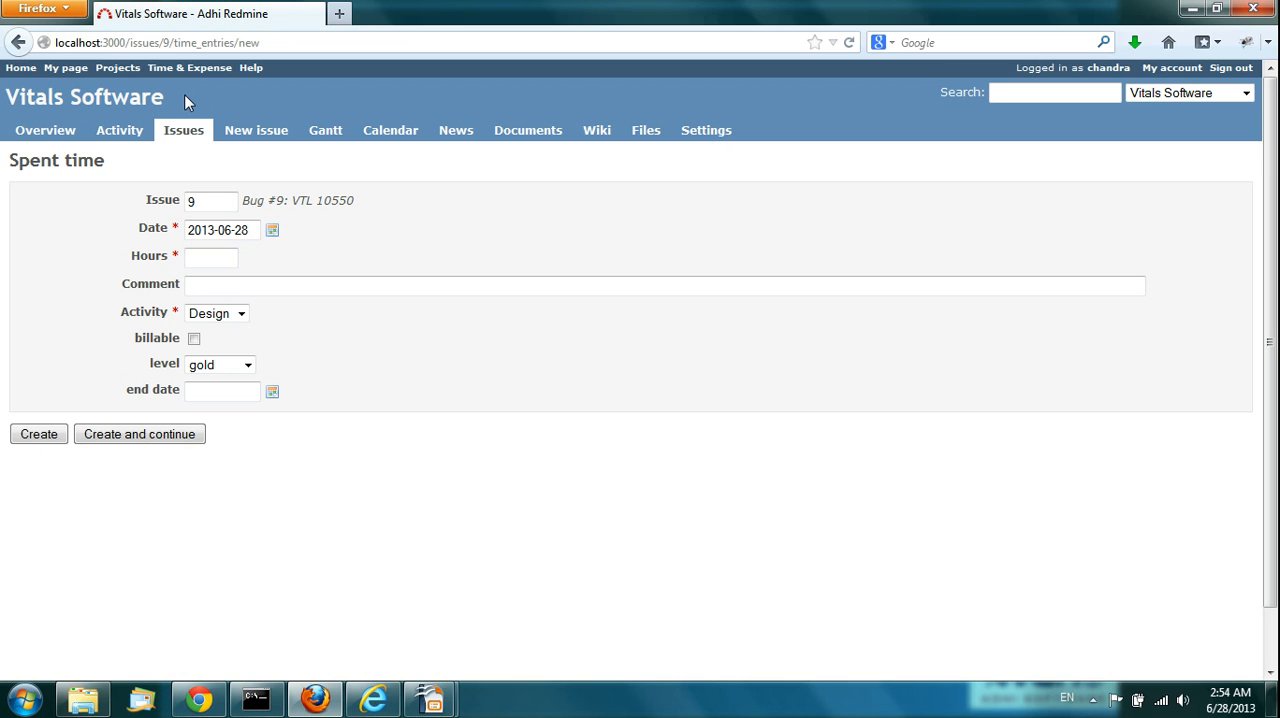
# Step: View the project-level time logging form of Vitals Software, then return to the project overview
pyautogui.click(110, 68)
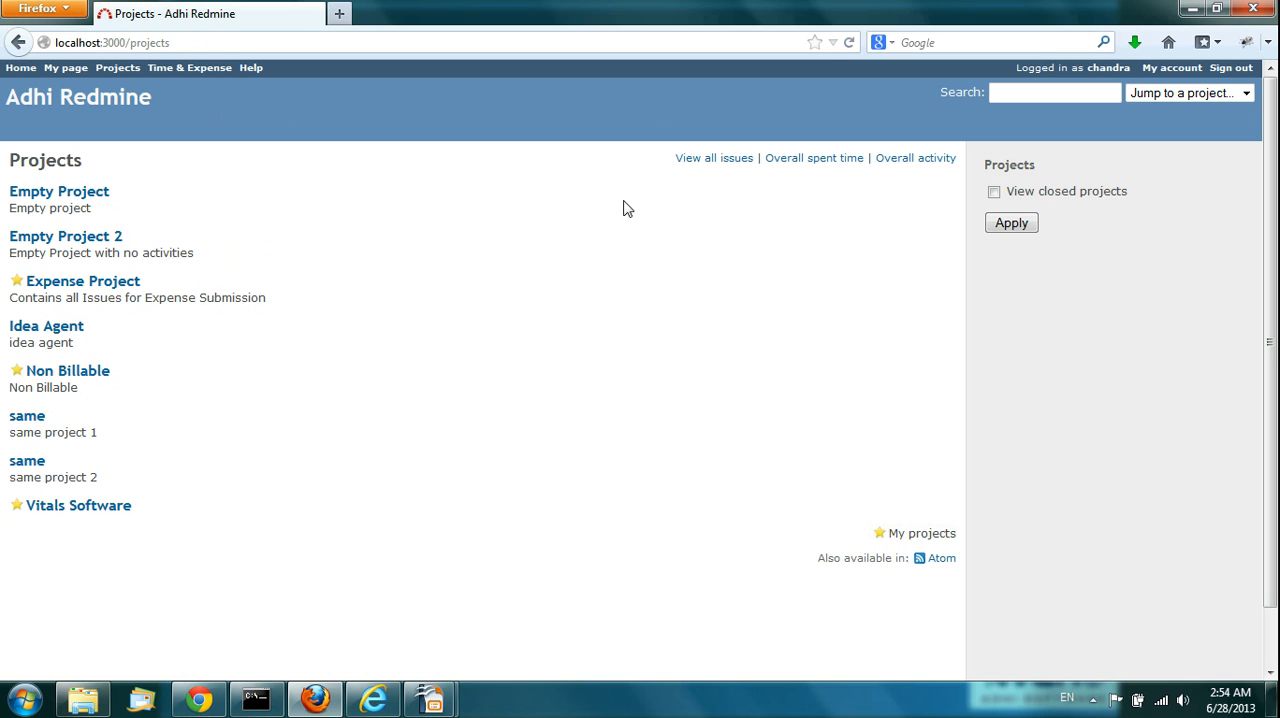
pyautogui.click(95, 517)
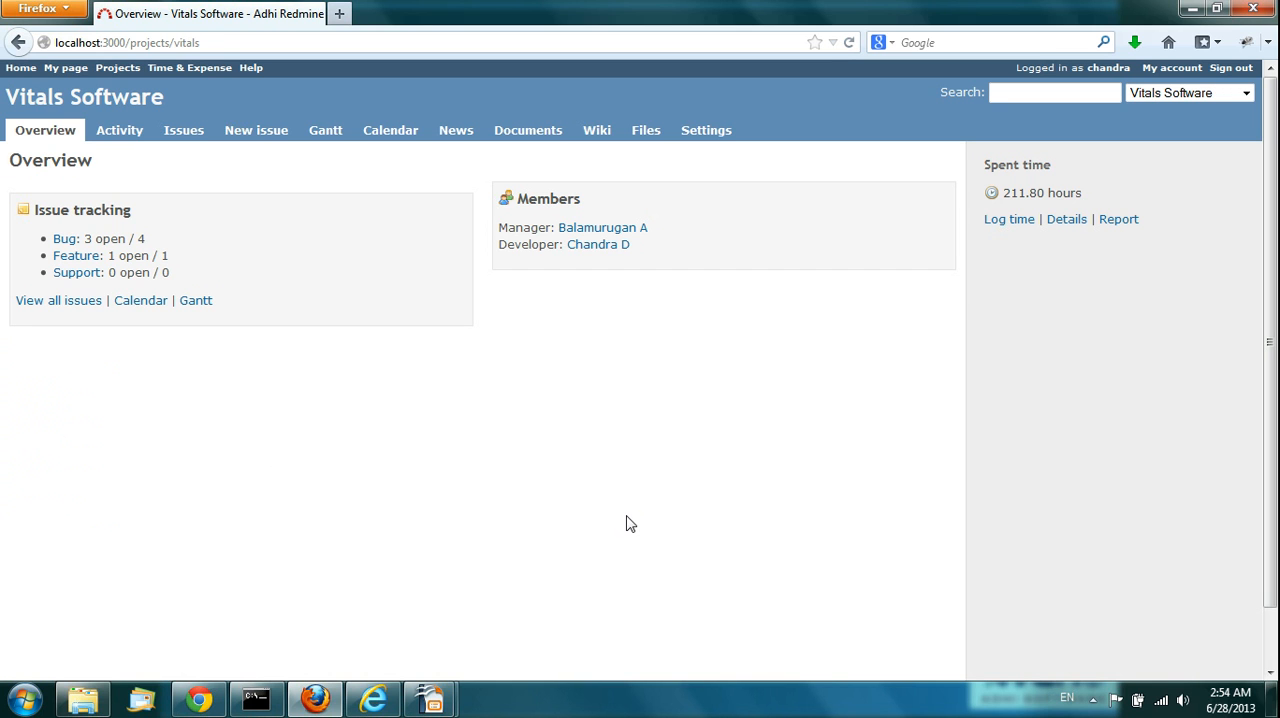
pyautogui.click(1008, 221)
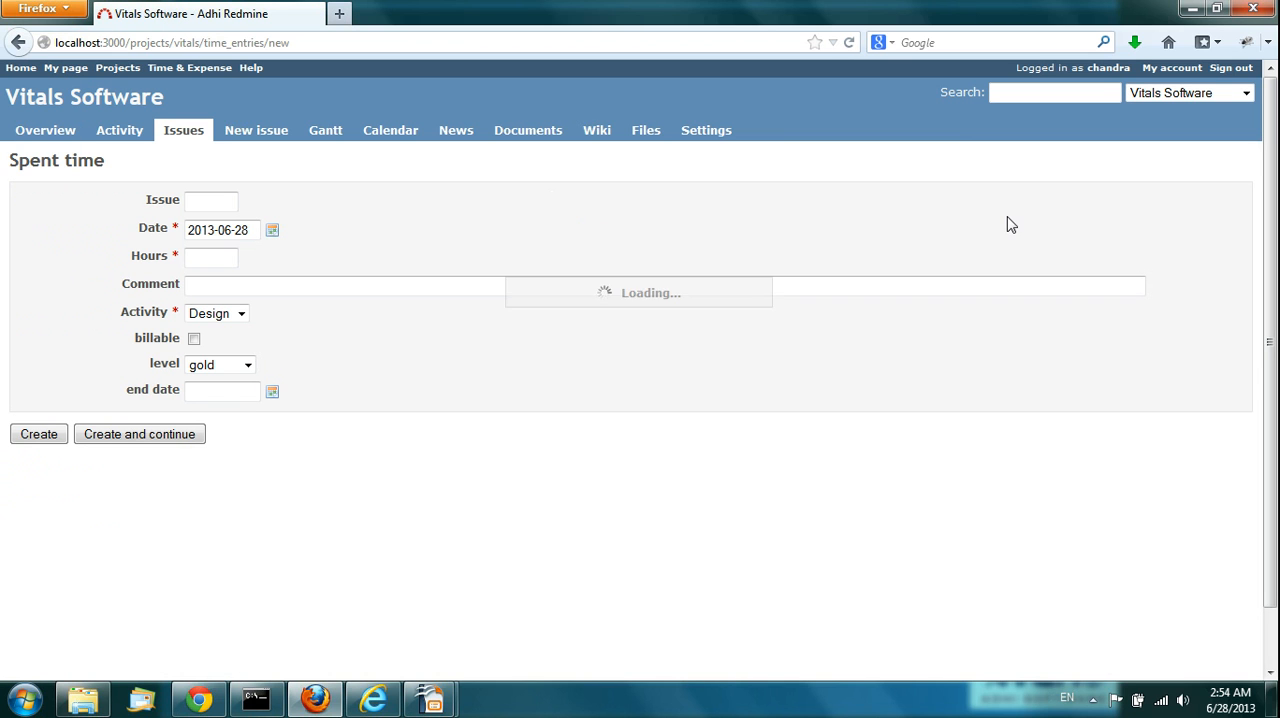
pyautogui.click(18, 43)
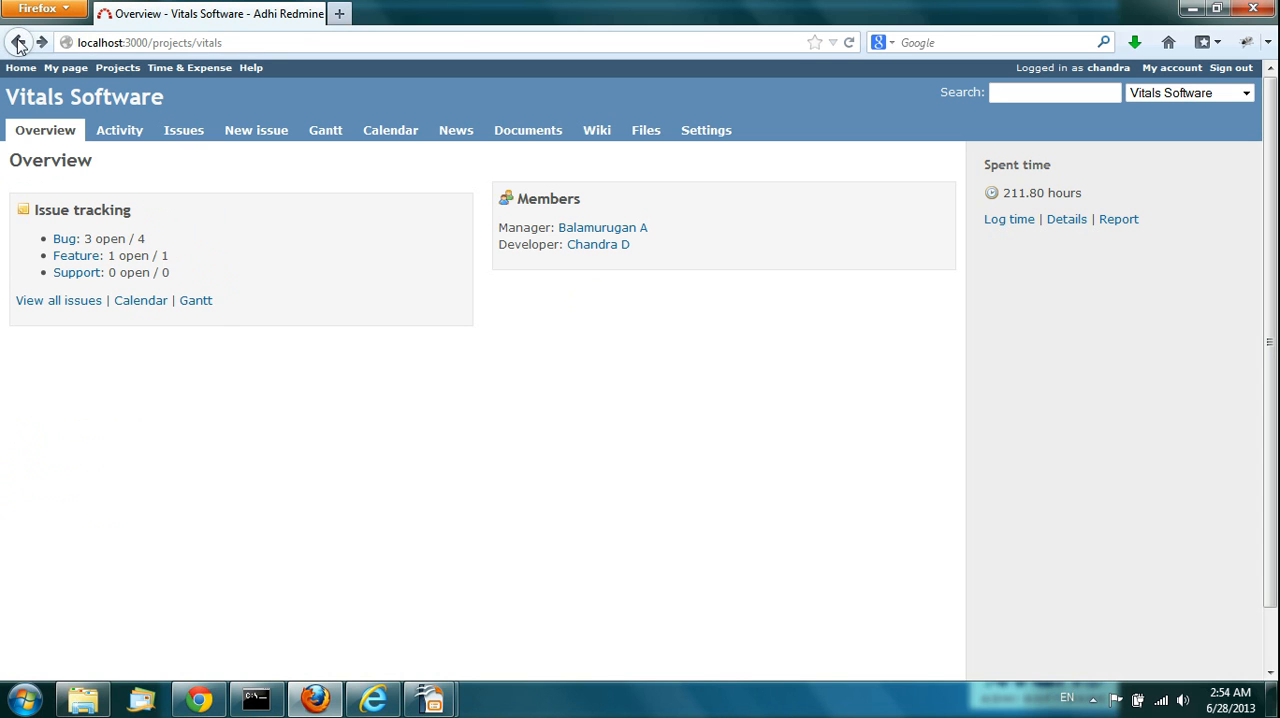
# Step: Display the Vitals Software project's spent time details and examine the individual time entries
pyautogui.click(1066, 220)
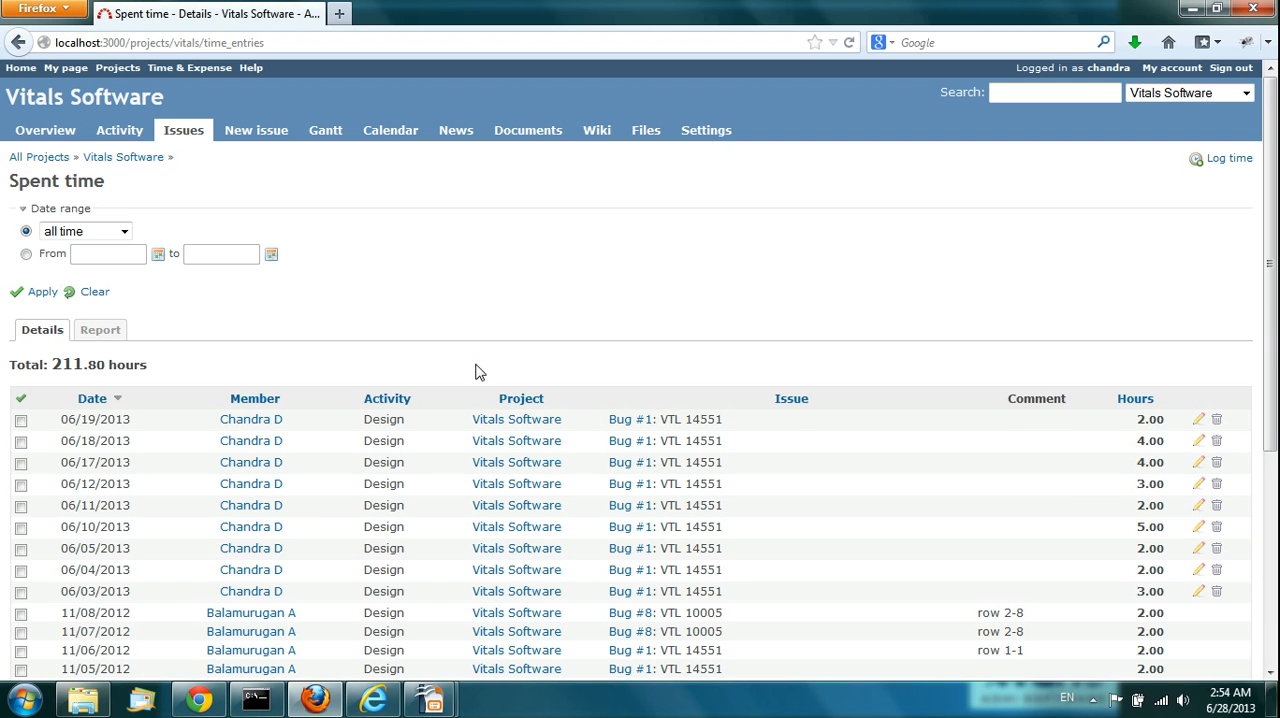
pyautogui.scroll(-6, 476, 372)
pyautogui.scroll(5, 478, 372)
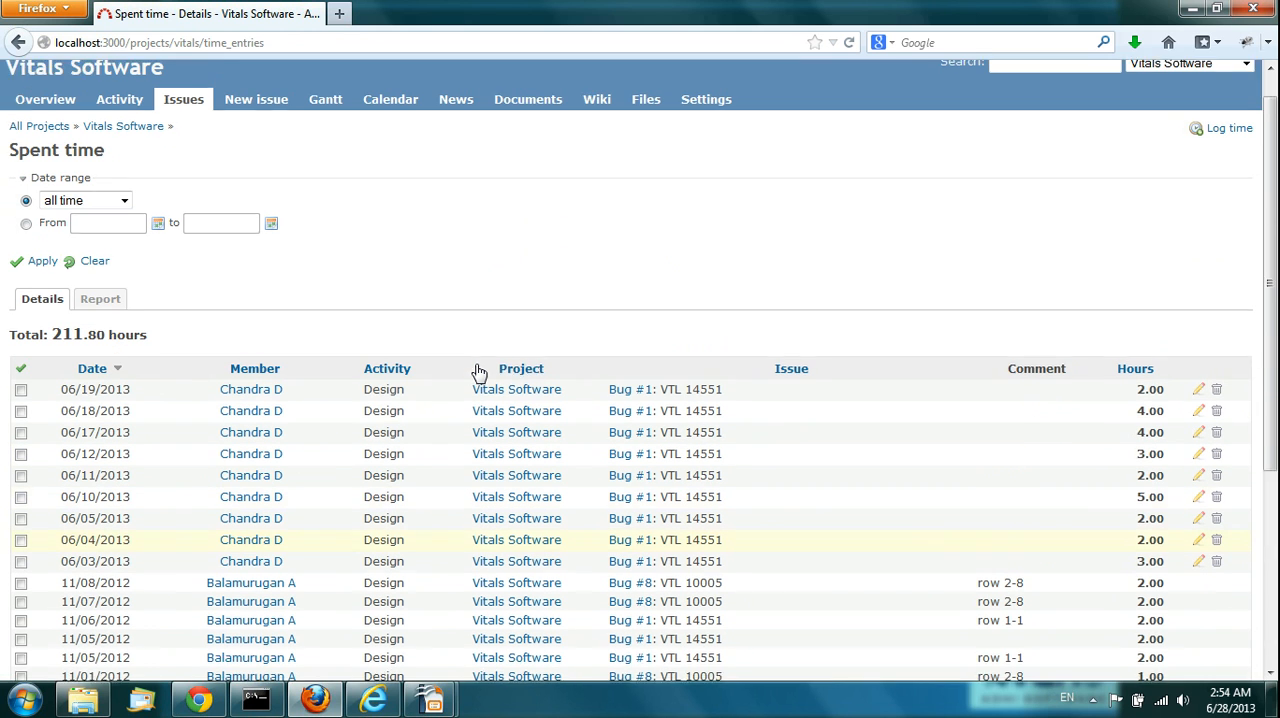
pyautogui.scroll(1, 477, 372)
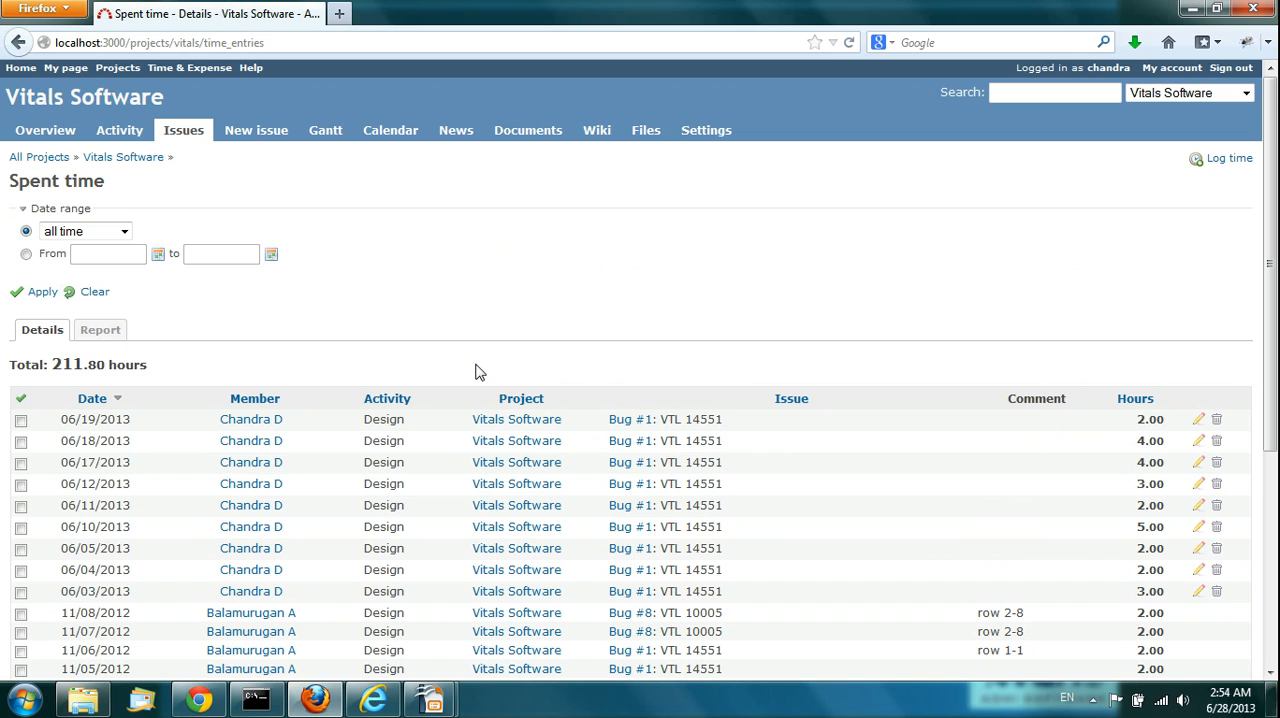
# Step: Generate the Vitals Software spent time report by Week with Issue as the criterion
pyautogui.click(108, 332)
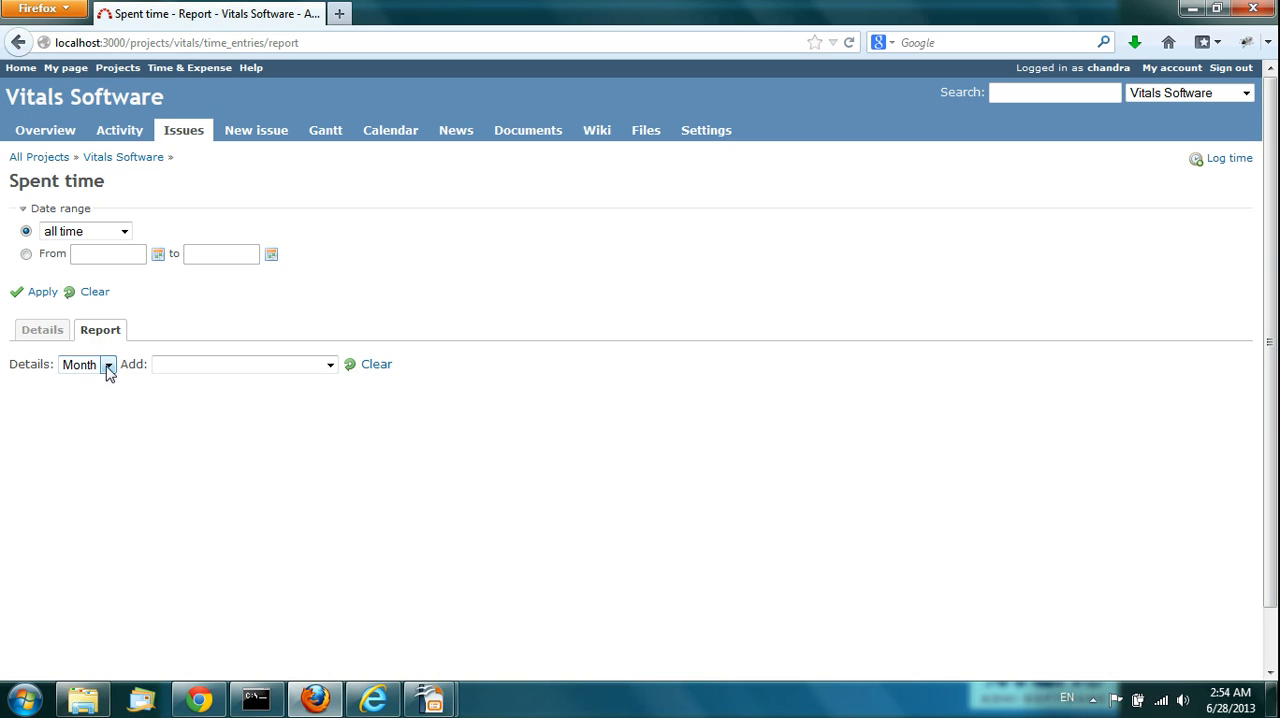
pyautogui.click(107, 366)
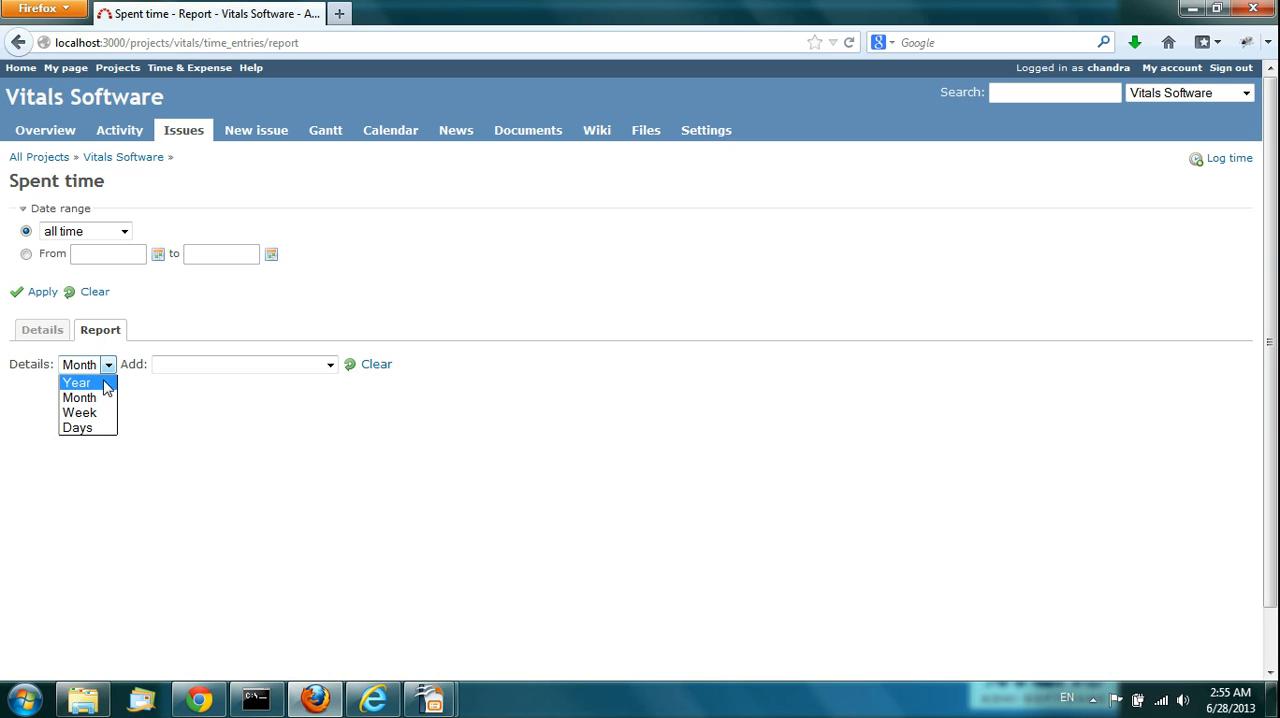
pyautogui.click(105, 414)
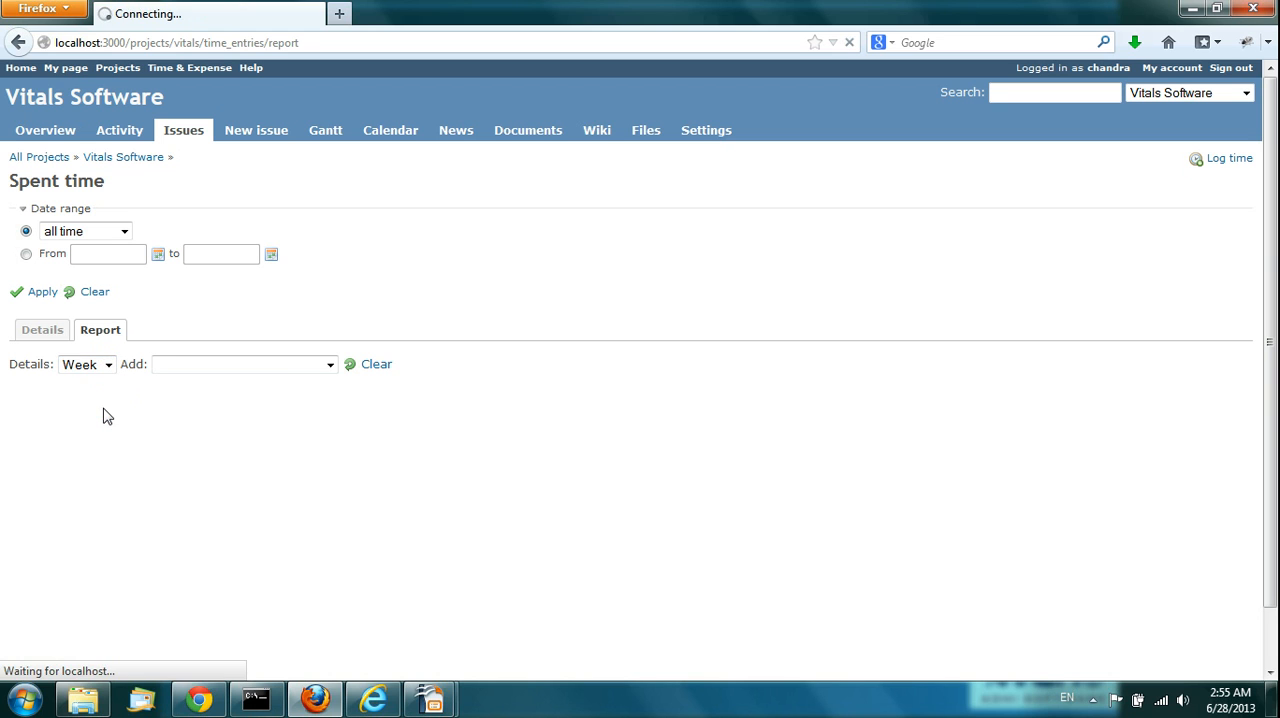
pyautogui.click(329, 366)
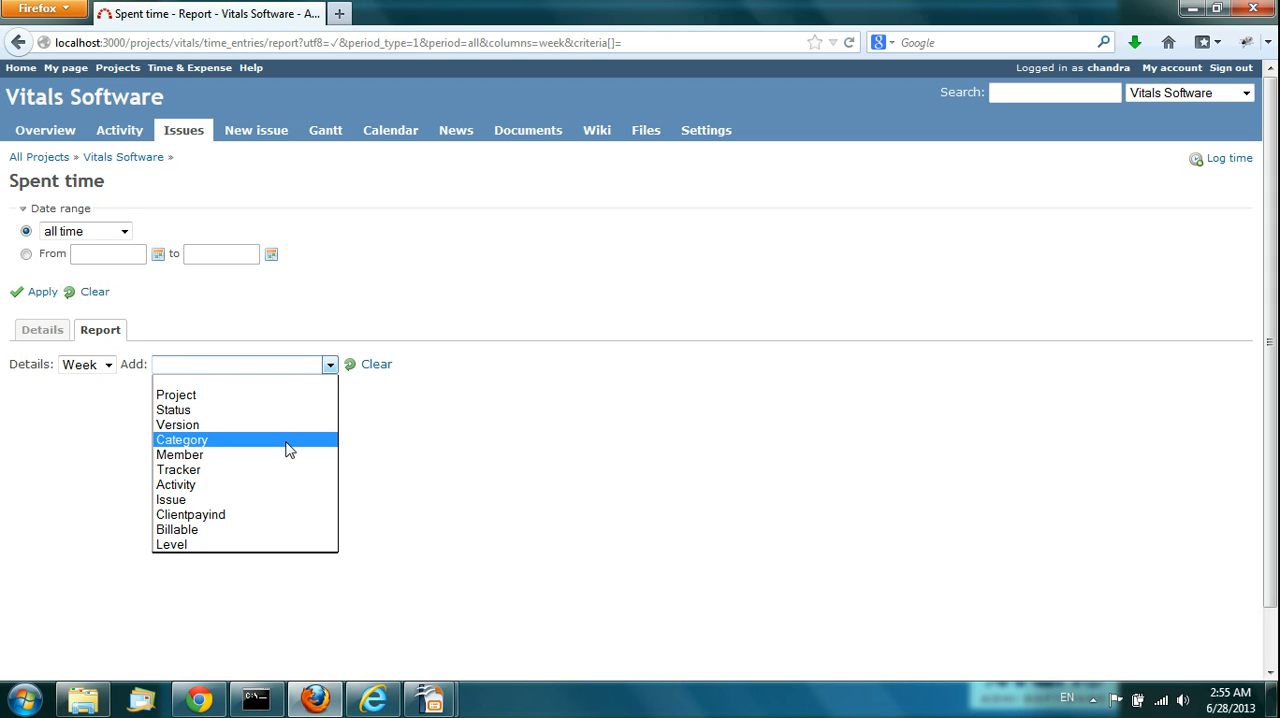
pyautogui.click(256, 500)
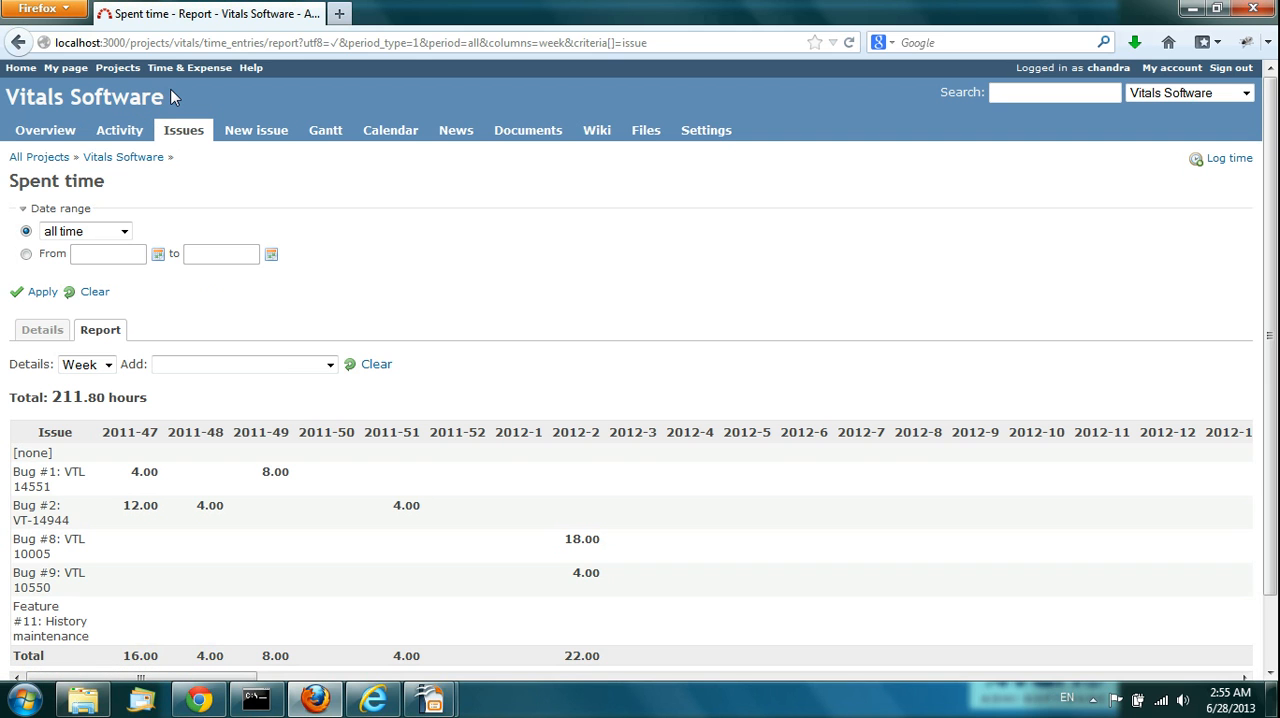
# Step: Open the Expense Project's expense report and examine this month's individual expense entries
pyautogui.click(111, 70)
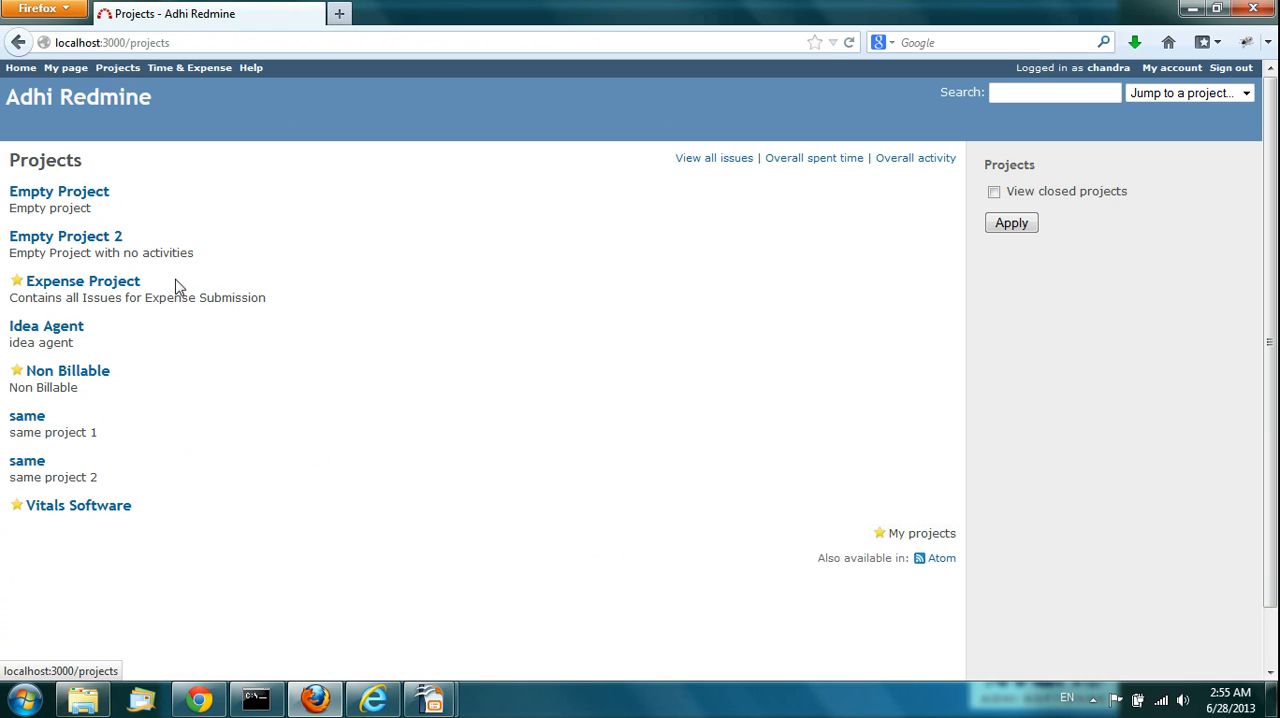
pyautogui.click(77, 287)
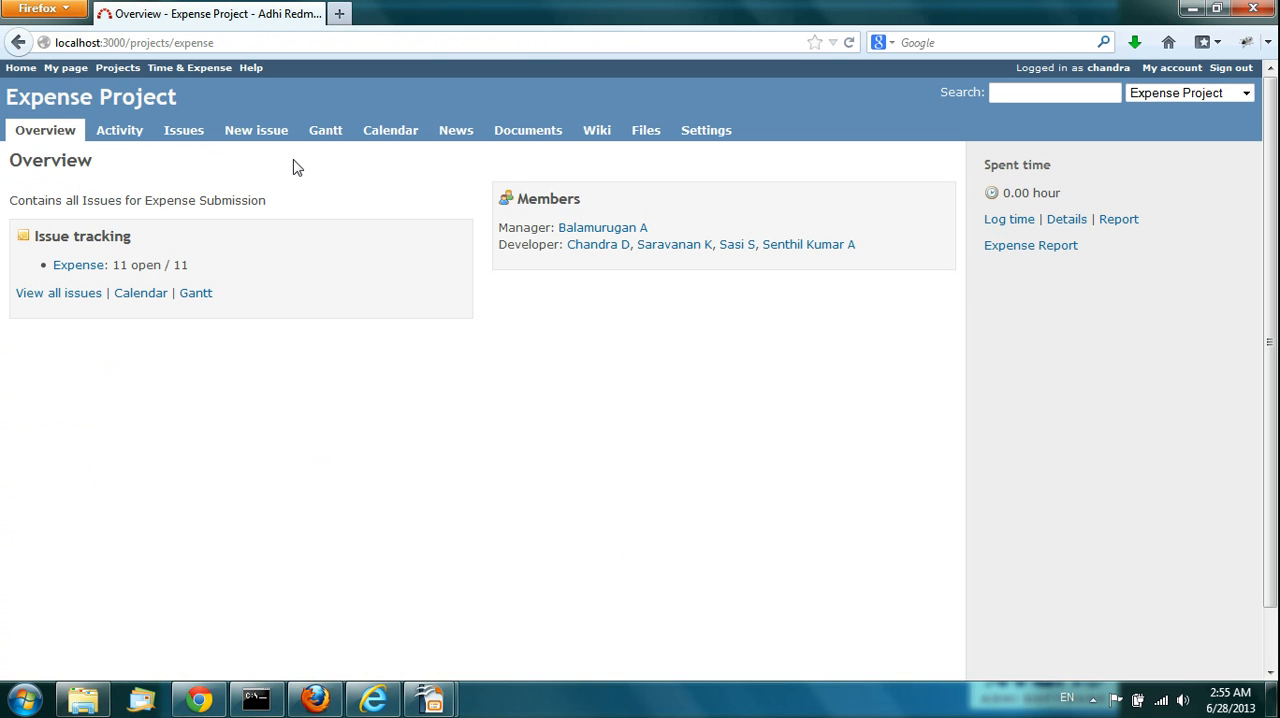
pyautogui.click(1015, 247)
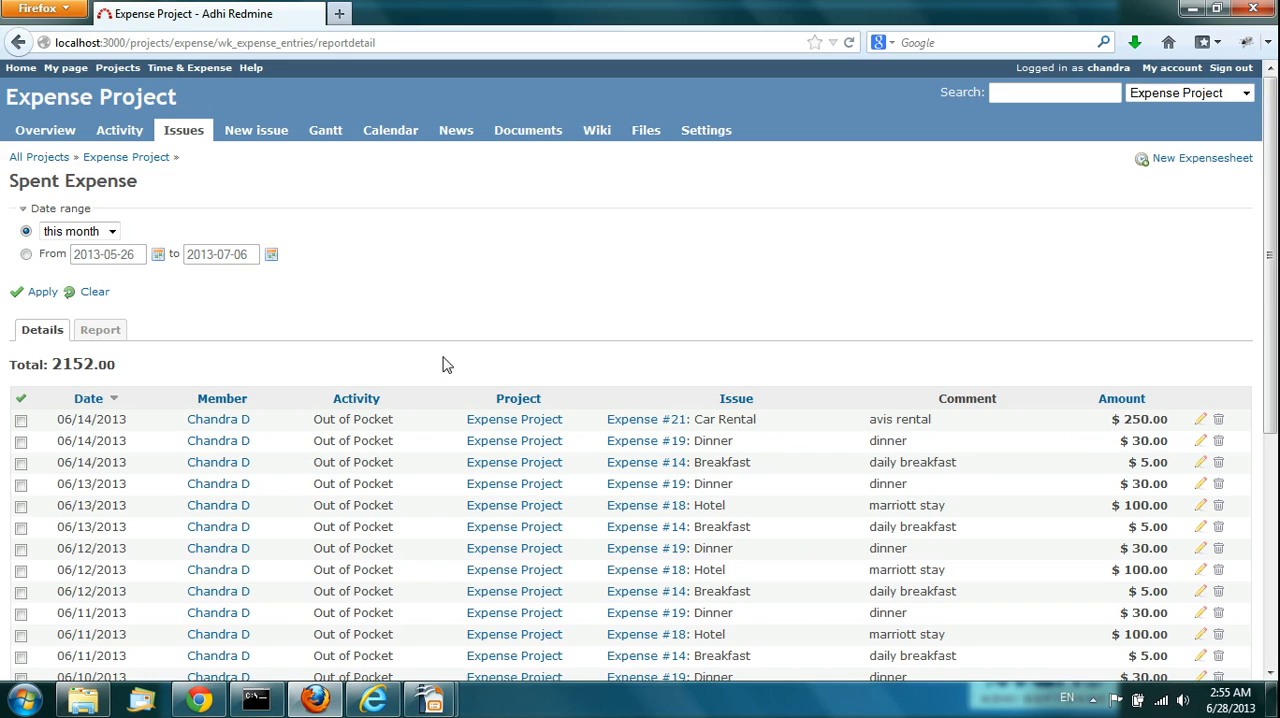
pyautogui.scroll(-7, 446, 364)
pyautogui.scroll(7, 446, 364)
# Step: Generate the Expense Project's spent expense report by Week with Issue as the criterion
pyautogui.click(97, 336)
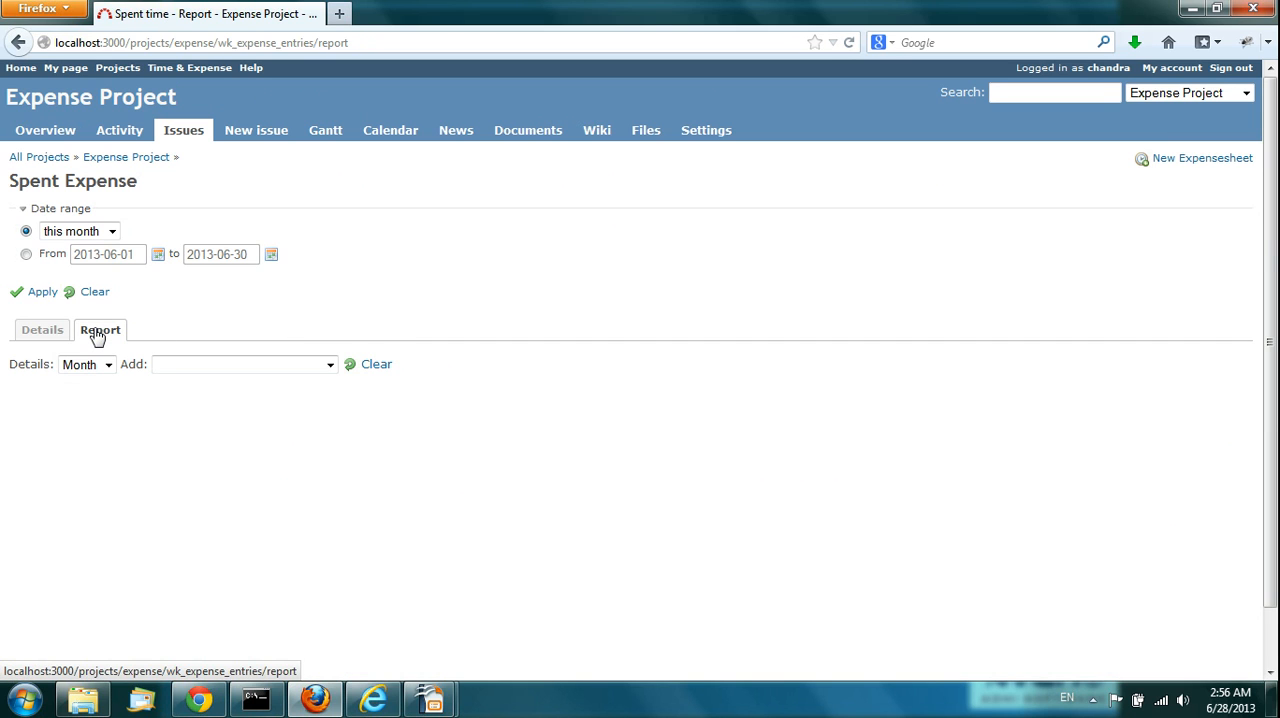
pyautogui.scroll(-1, 97, 336)
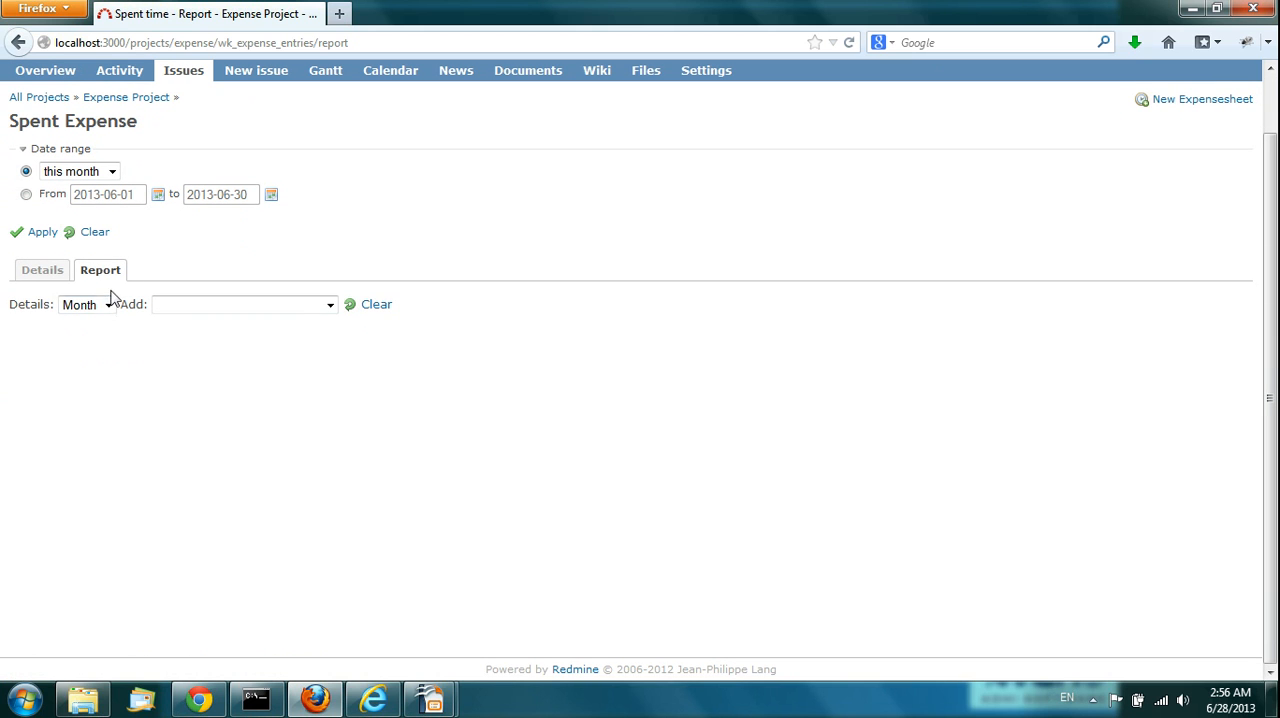
pyautogui.click(107, 304)
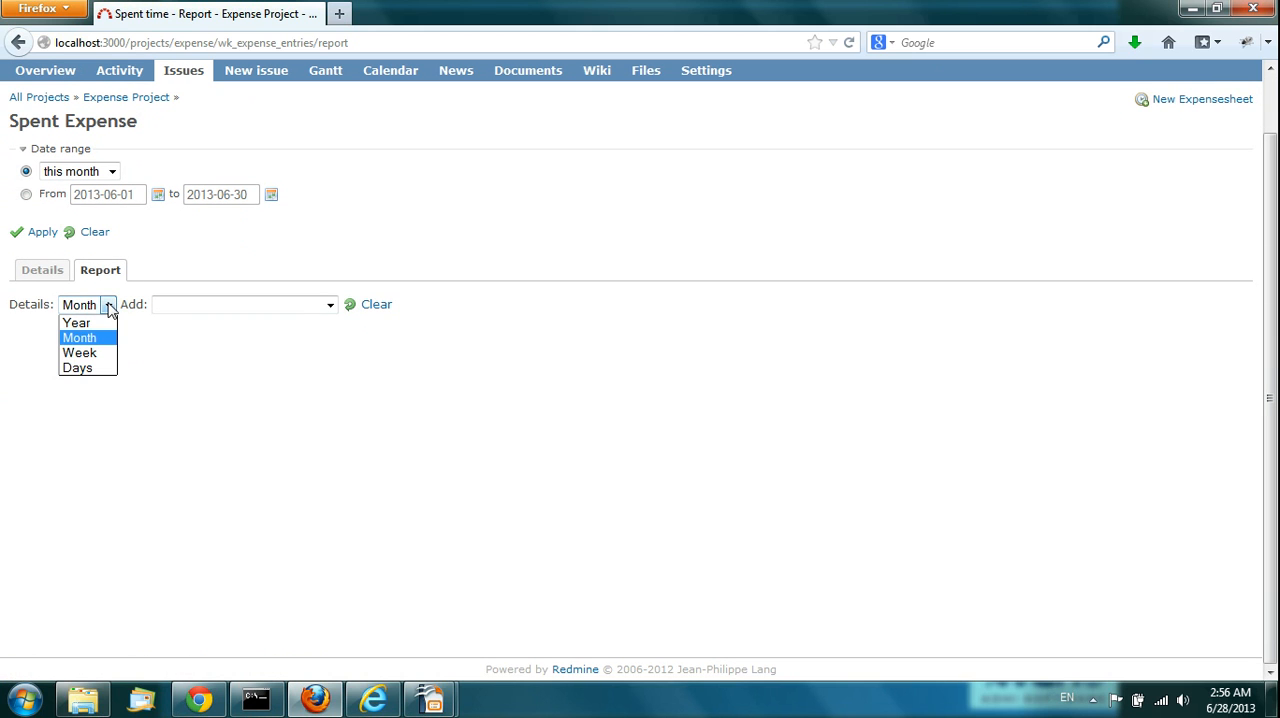
pyautogui.click(107, 354)
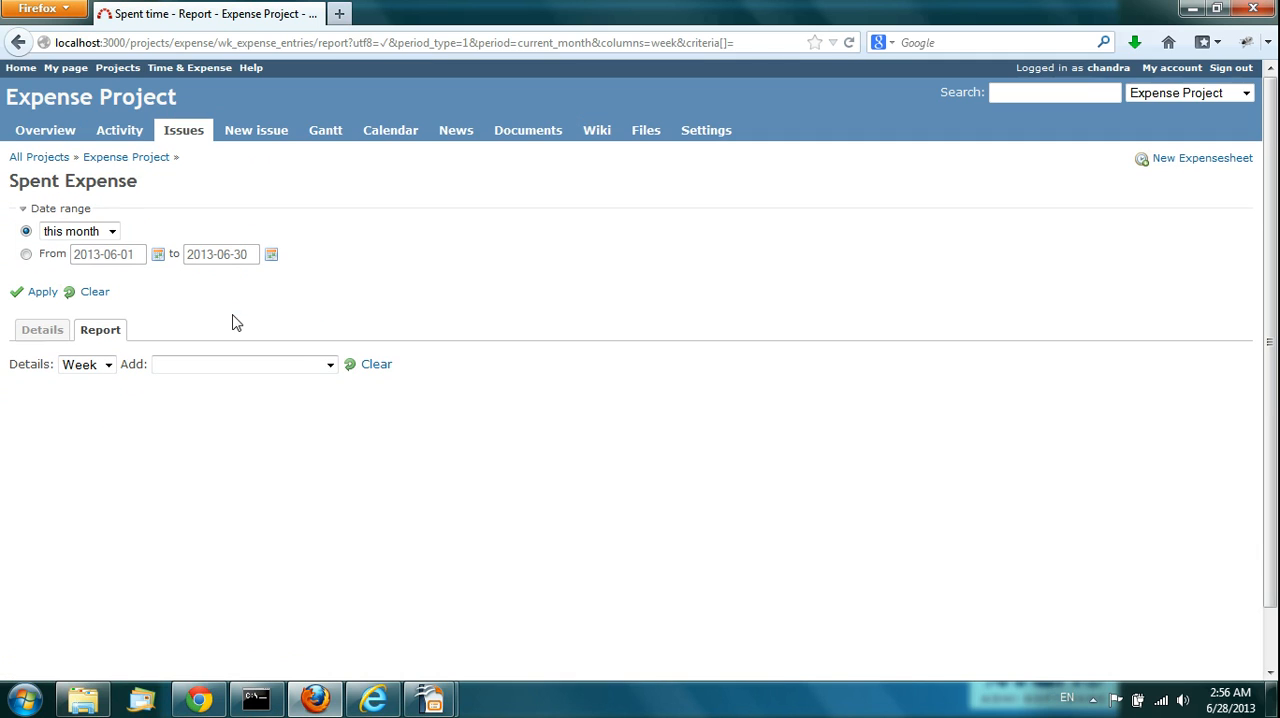
pyautogui.click(329, 367)
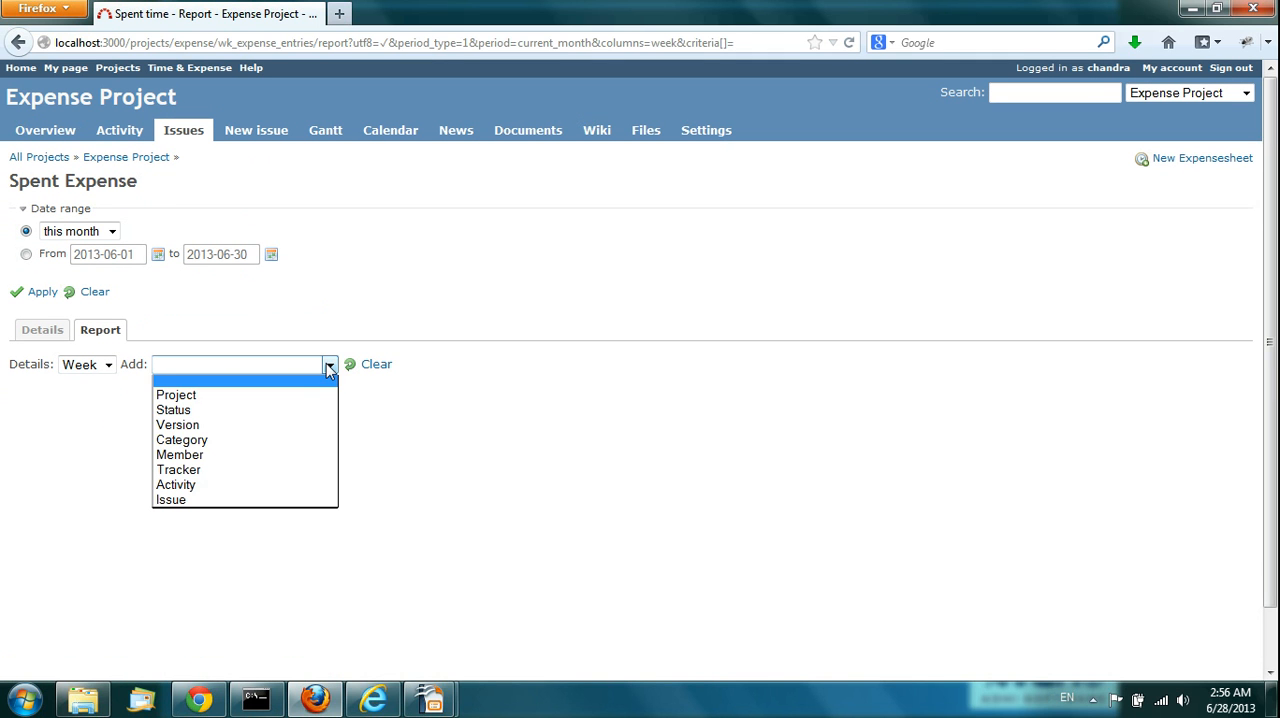
pyautogui.click(286, 500)
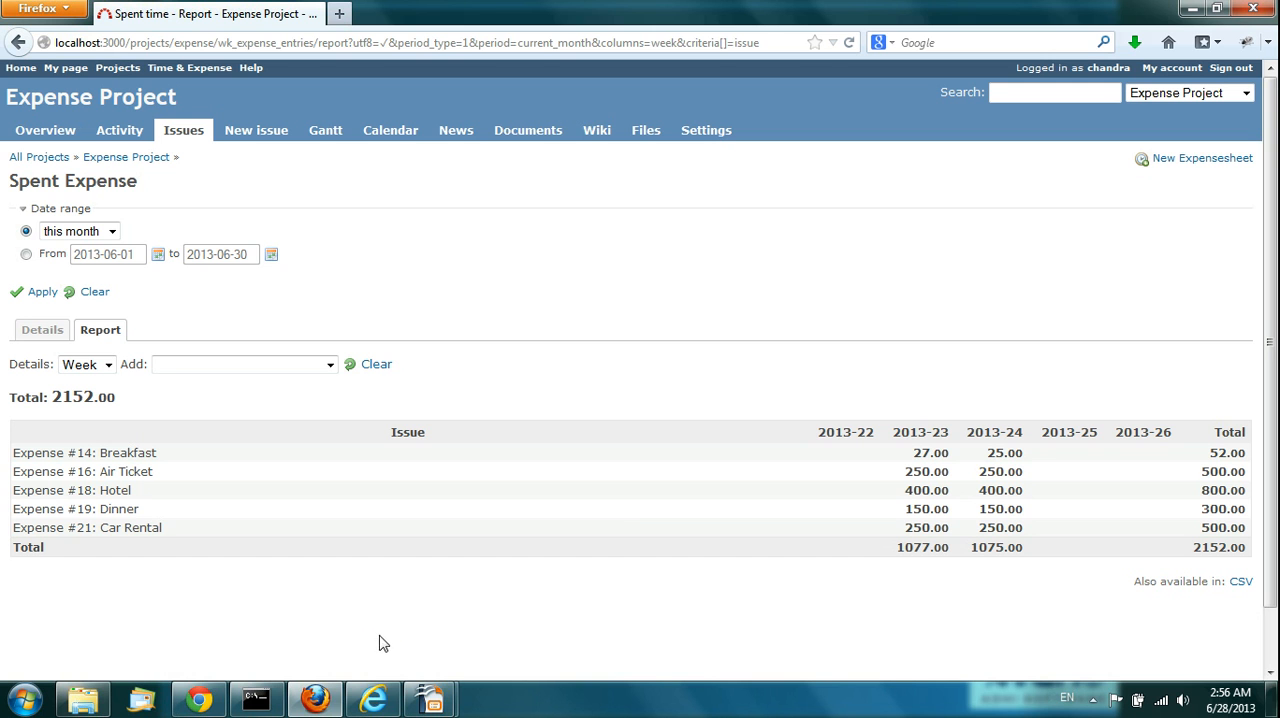
# Step: Switch to the presentation slideshow and advance to the Custom Fields slide
pyautogui.moveTo(430, 699)
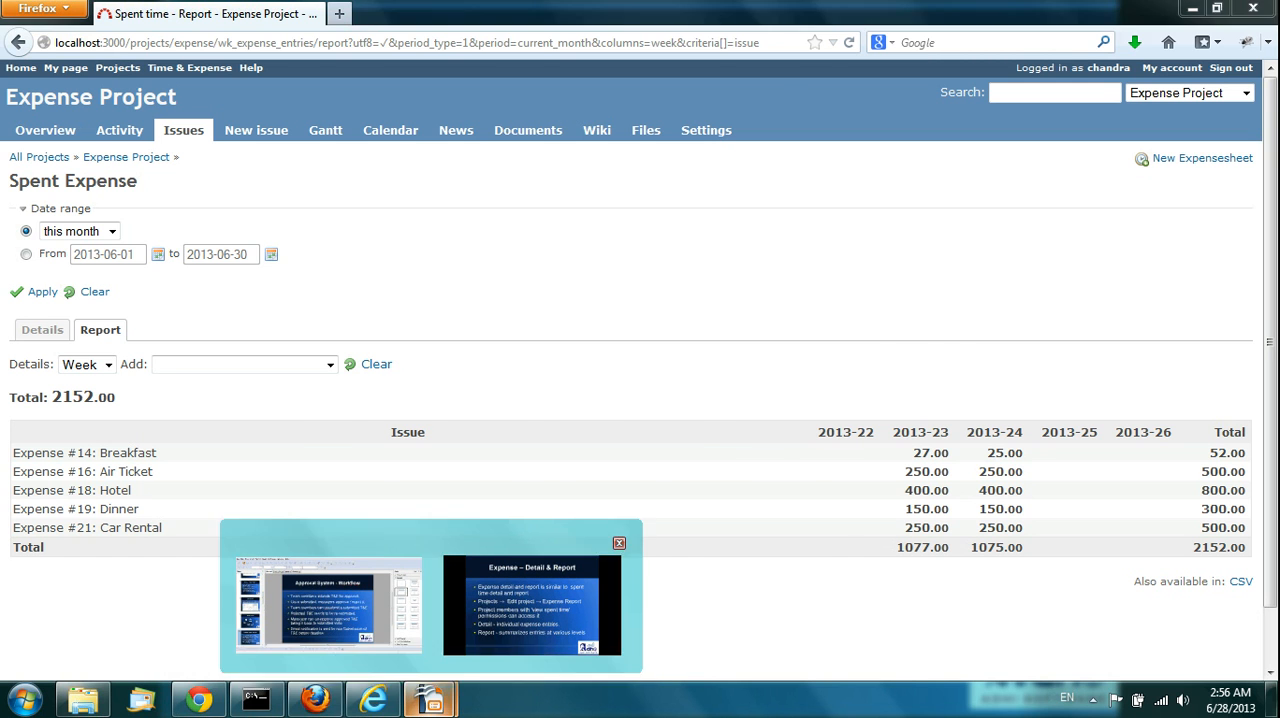
pyautogui.click(479, 606)
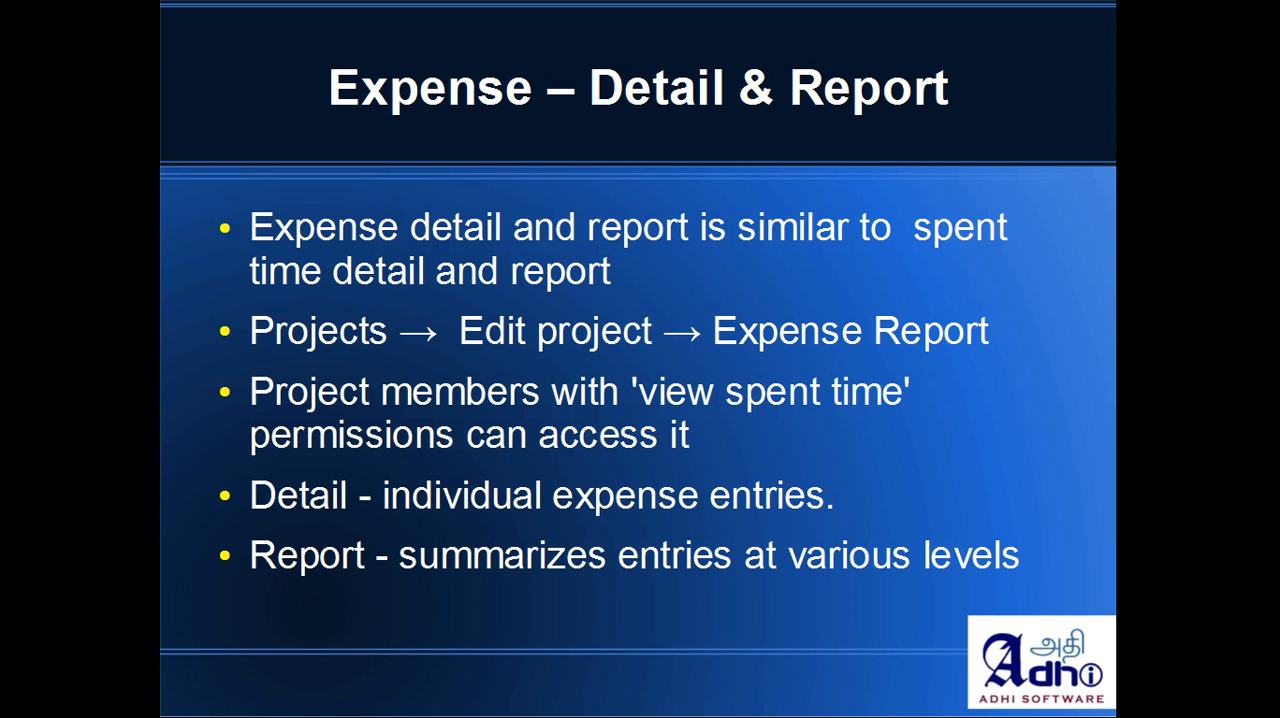
pyautogui.press('Right')
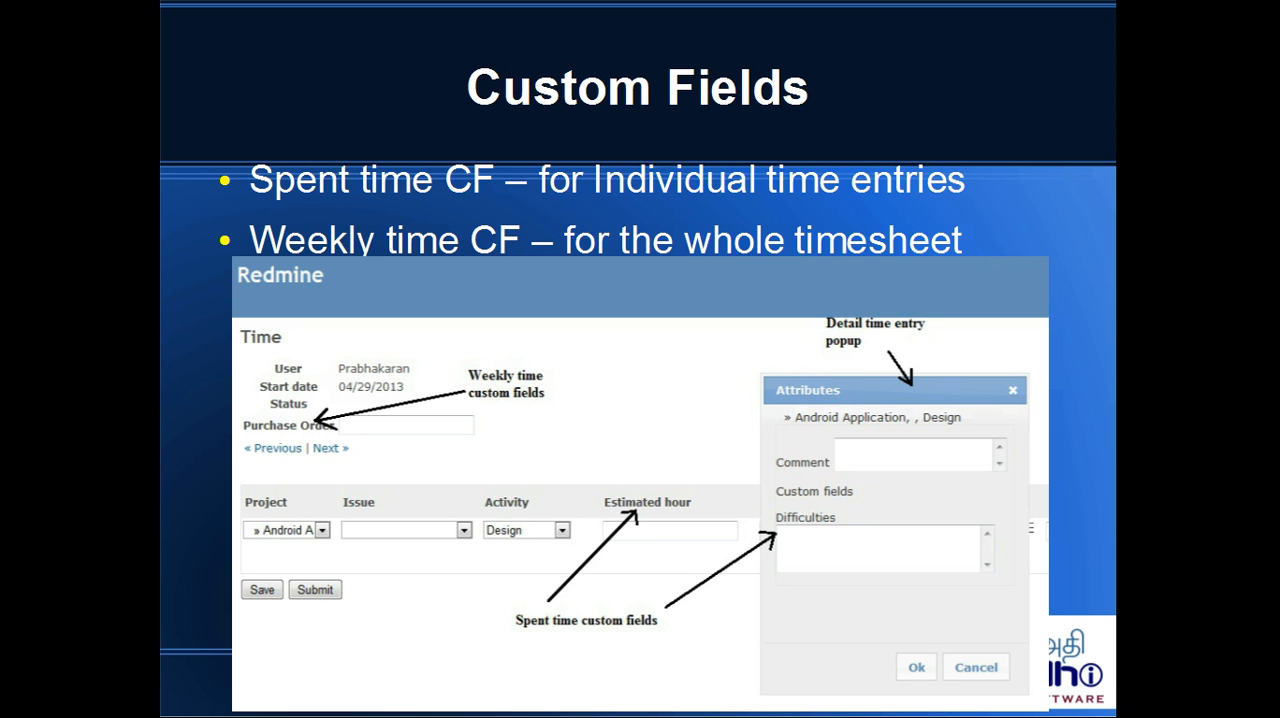
# Step: Switch back to Firefox, open the timesheet starting 06/16/2013 for editing, and examine its hour cells and the Purchase Order custom field
pyautogui.hotkey('alt', 'Tab')
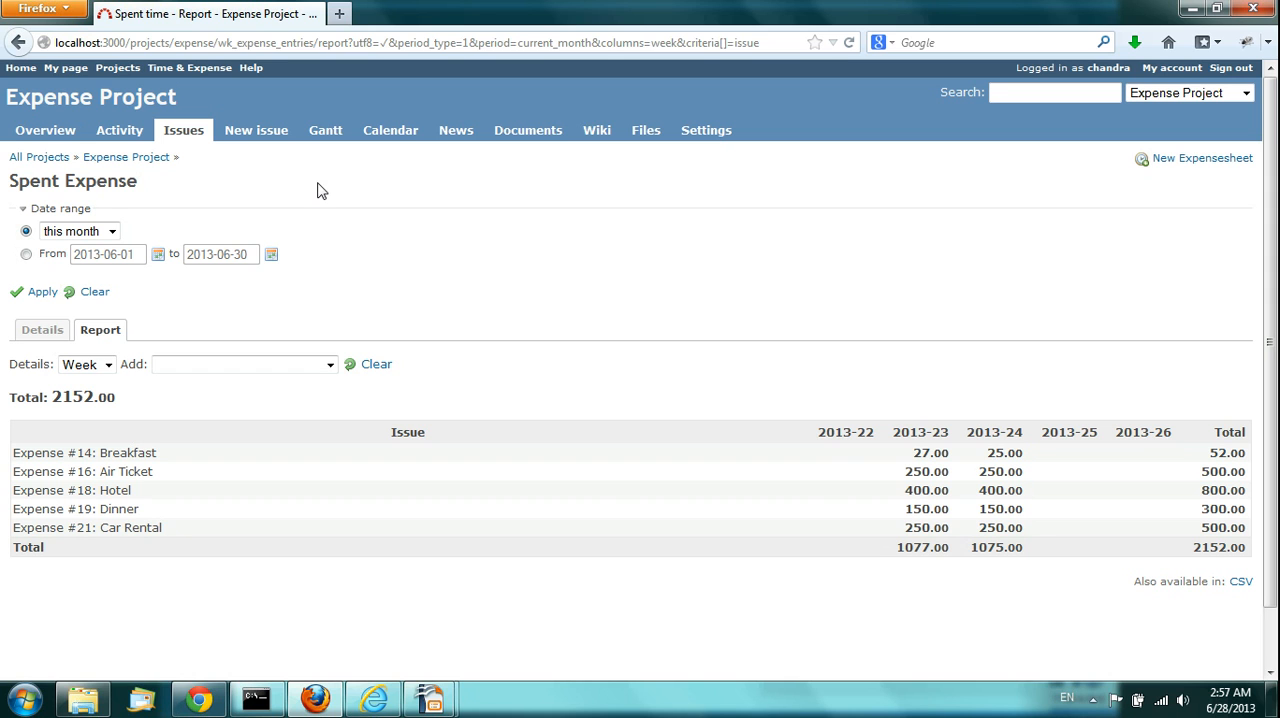
pyautogui.click(181, 70)
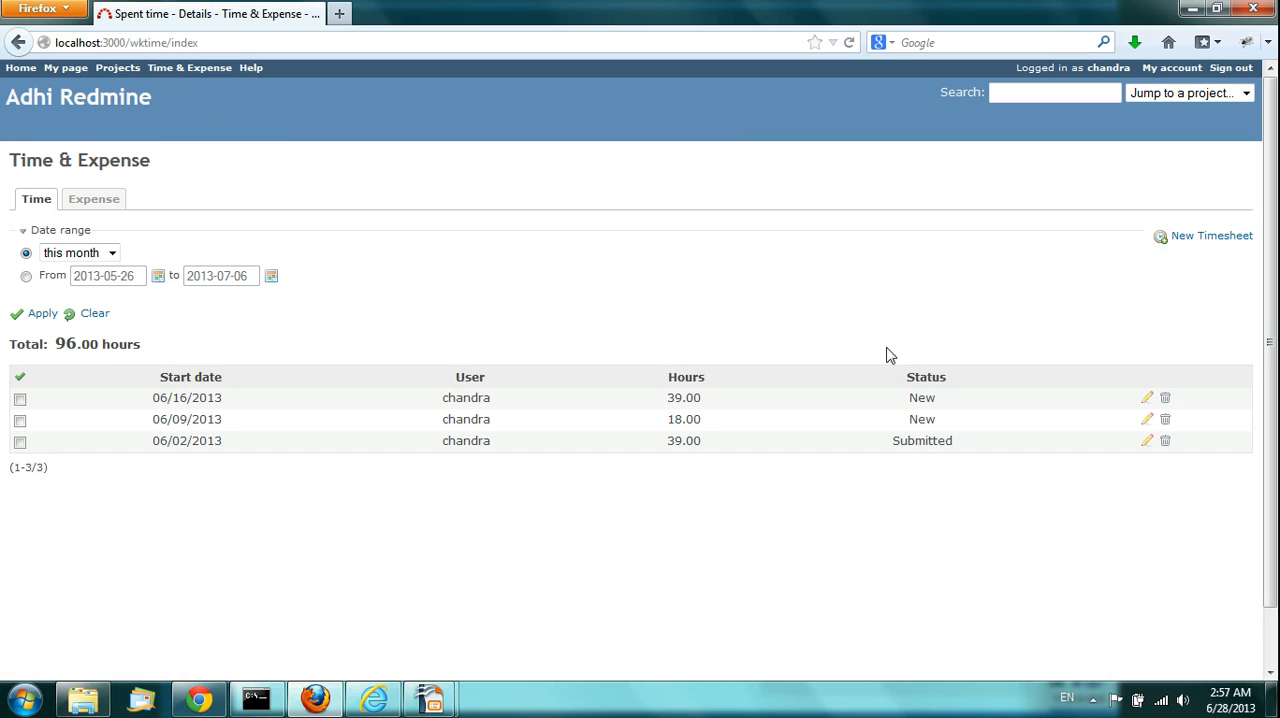
pyautogui.click(1148, 399)
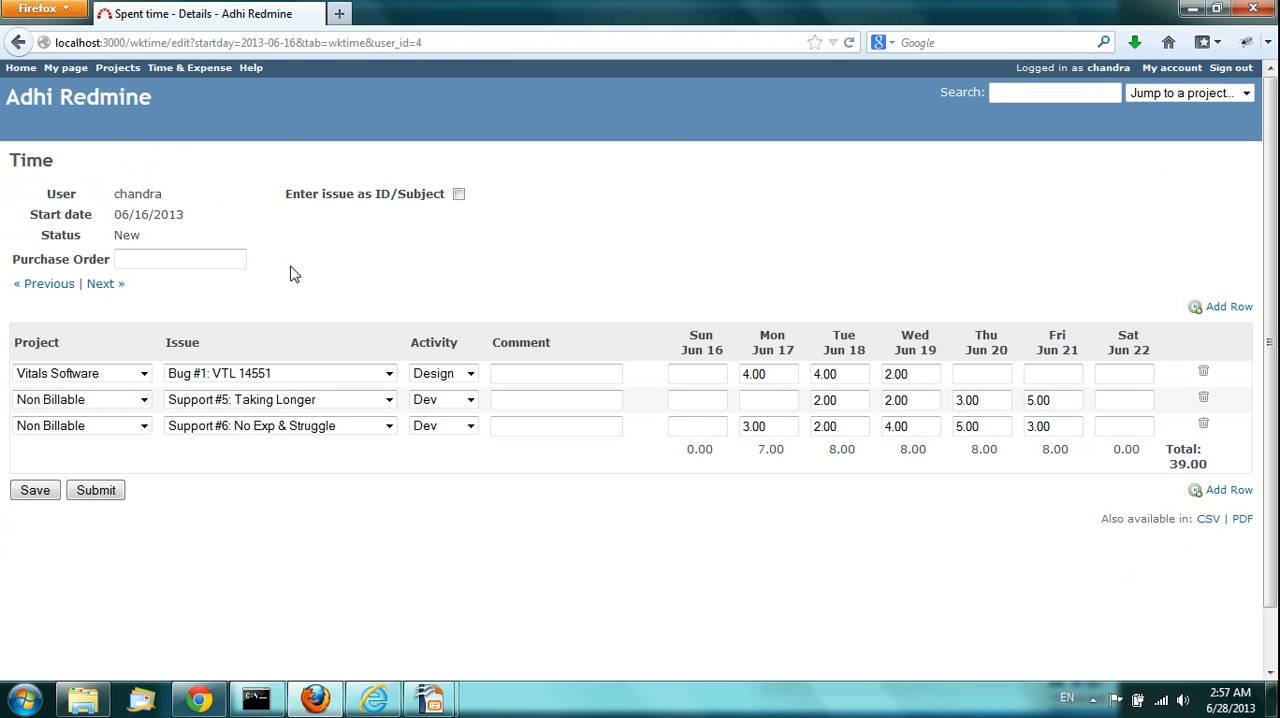
pyautogui.click(772, 374)
pyautogui.click(772, 374)
pyautogui.tripleClick(45, 265)
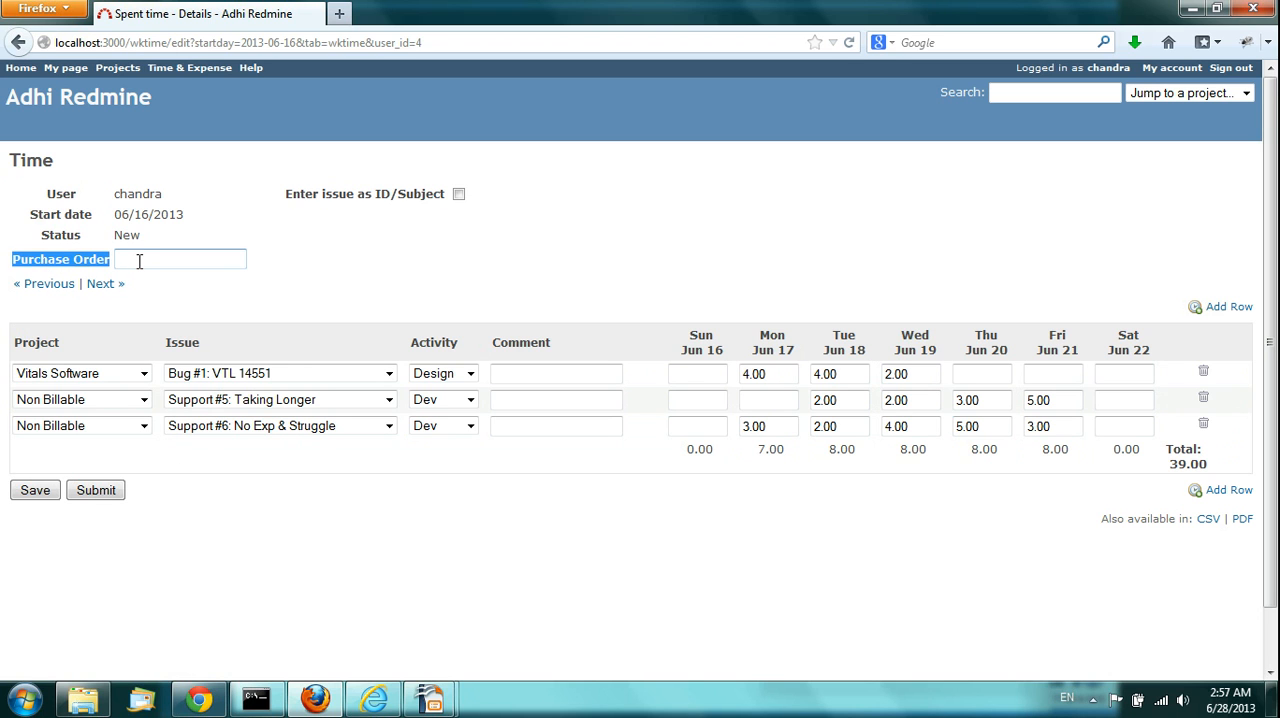
pyautogui.click(284, 264)
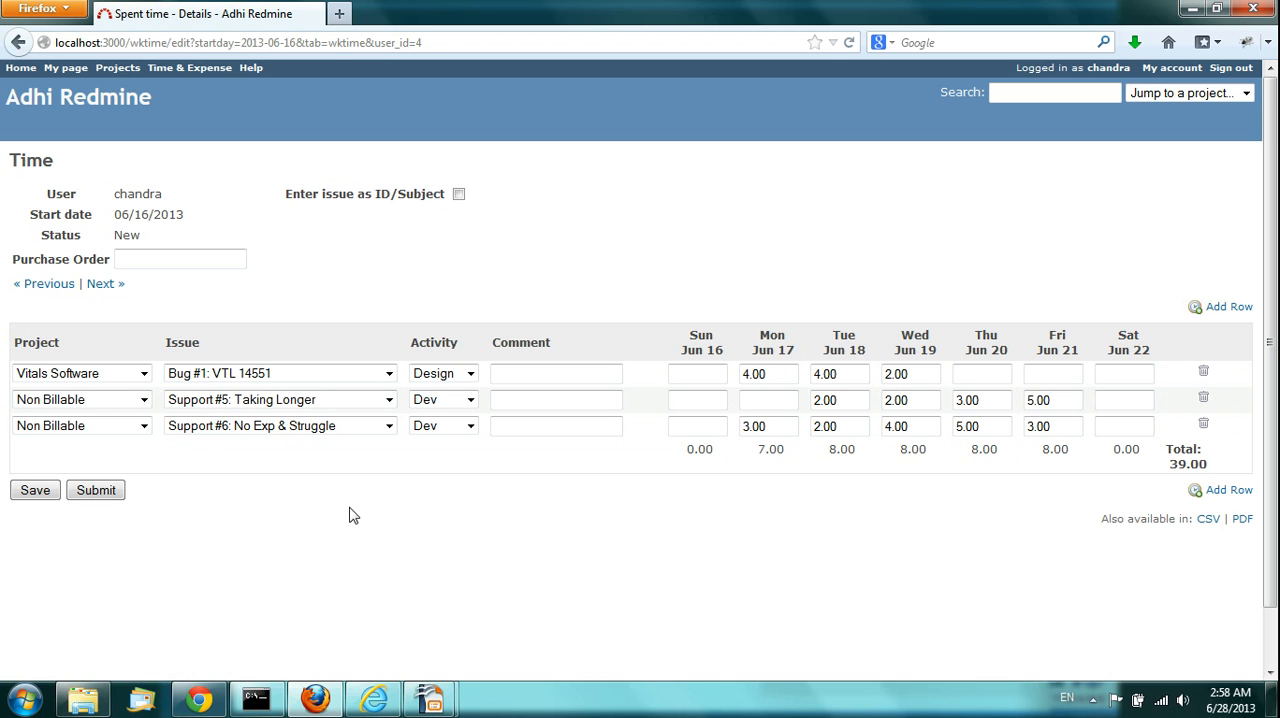
# Step: Switch to the Internet Explorer administration session and view the custom fields defined for Spent time and Weekly Time
pyautogui.moveTo(374, 700)
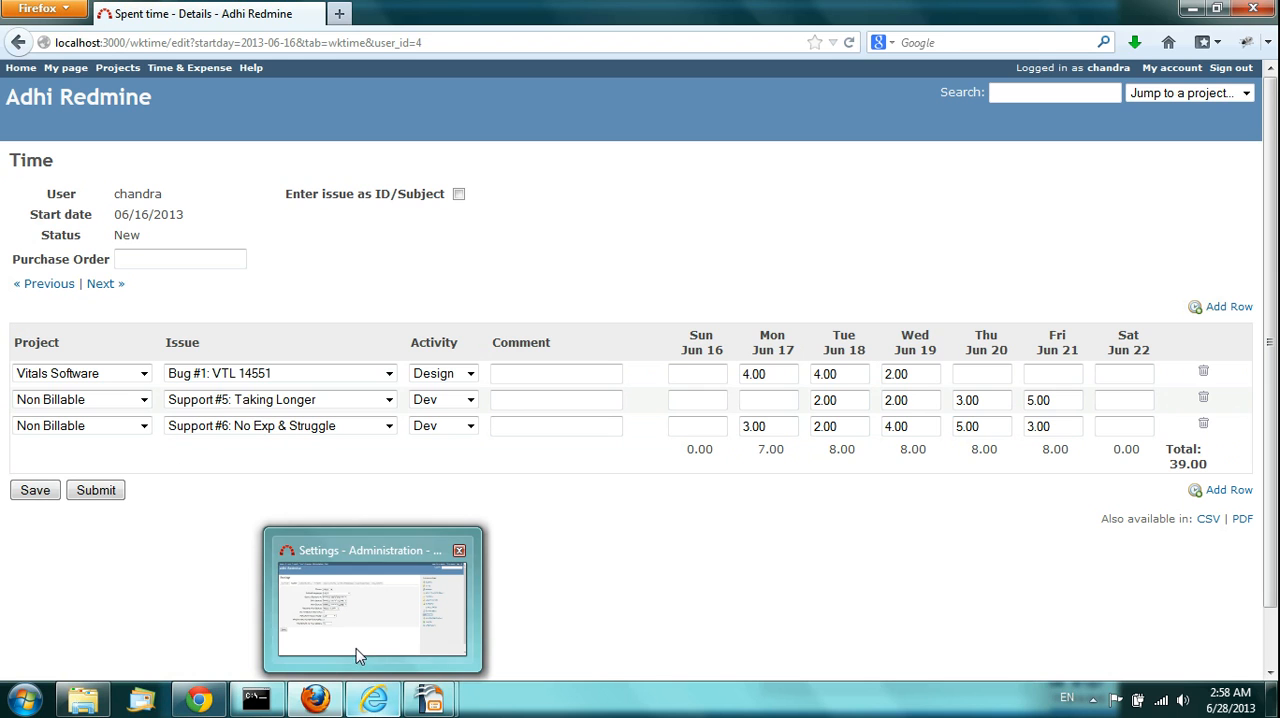
pyautogui.click(360, 622)
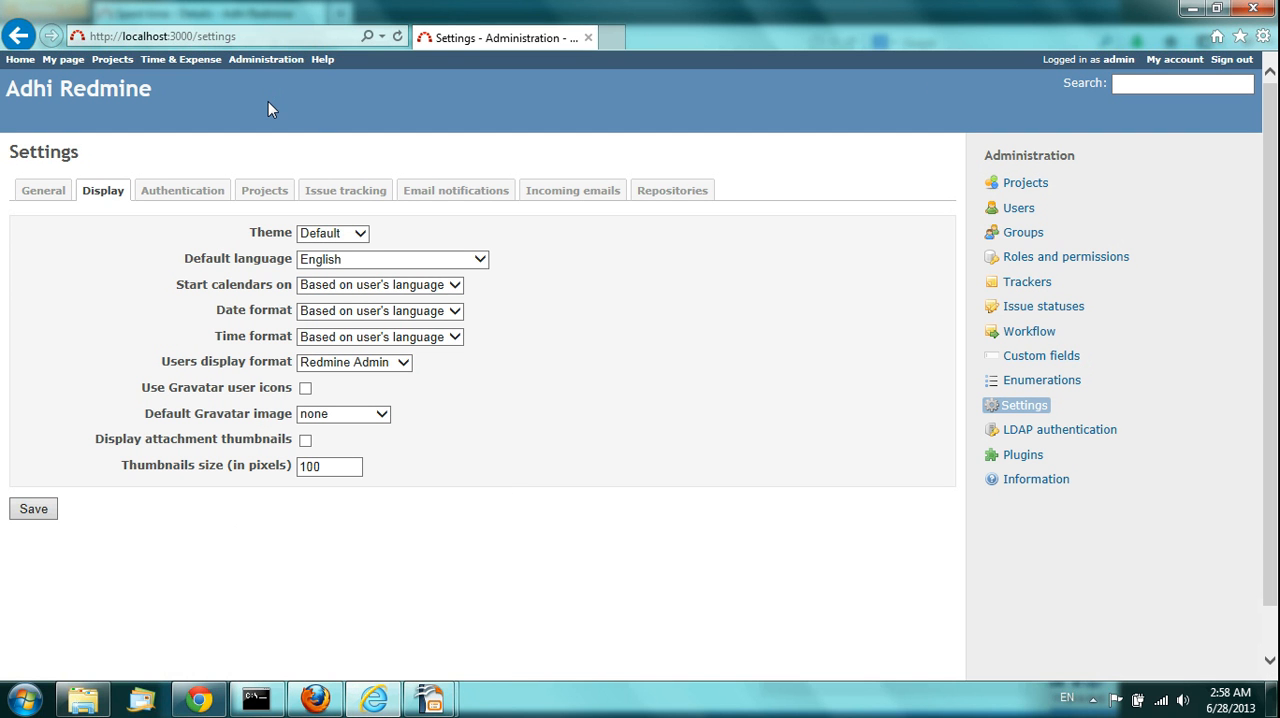
pyautogui.click(248, 66)
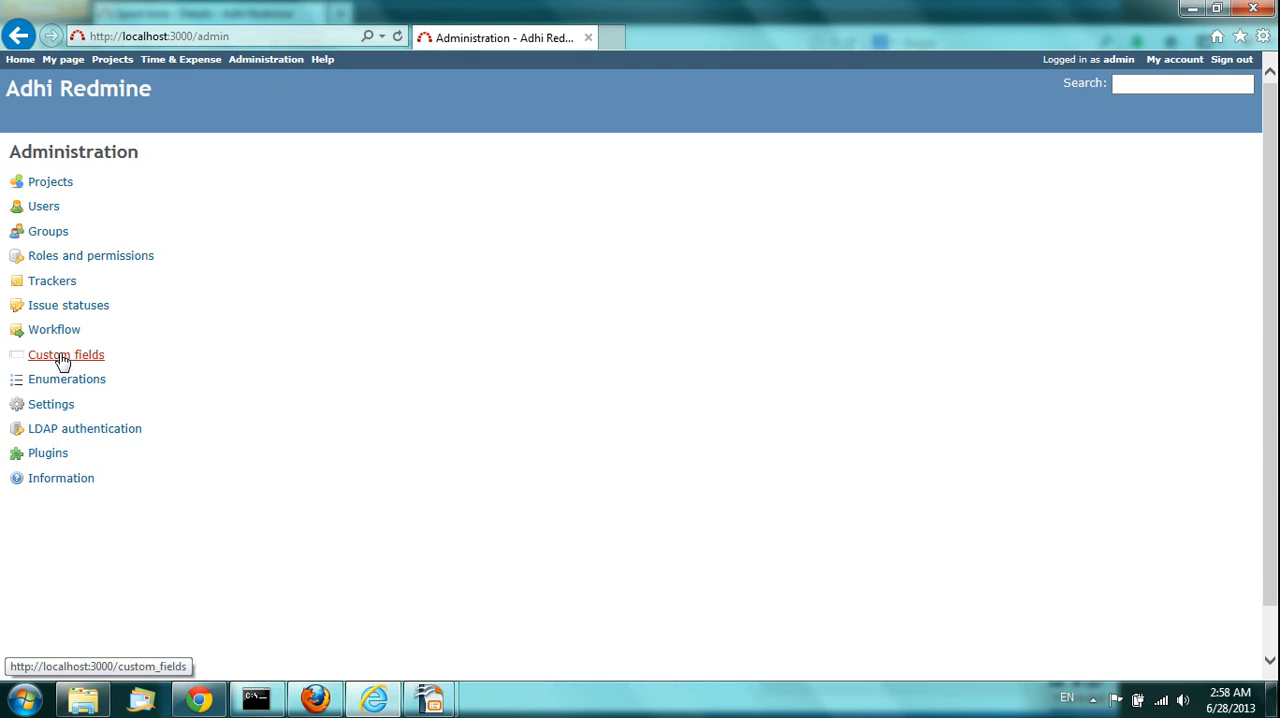
pyautogui.click(62, 357)
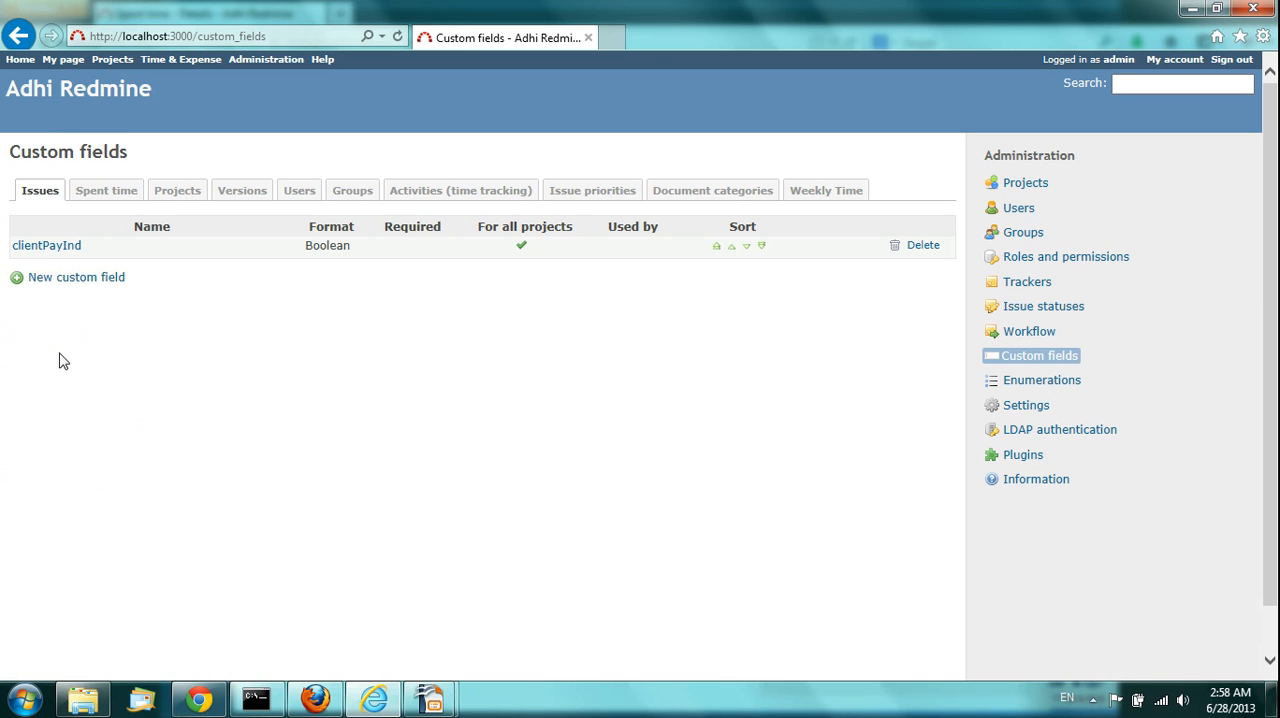
pyautogui.click(105, 192)
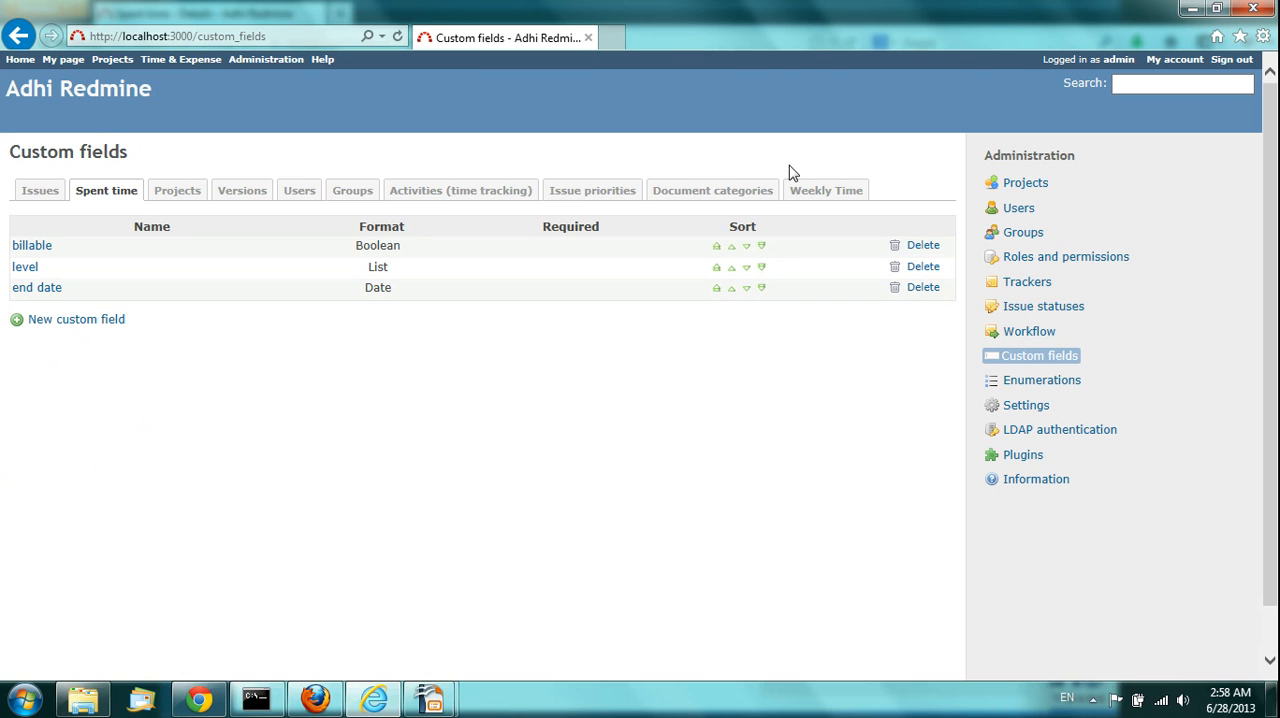
pyautogui.click(832, 197)
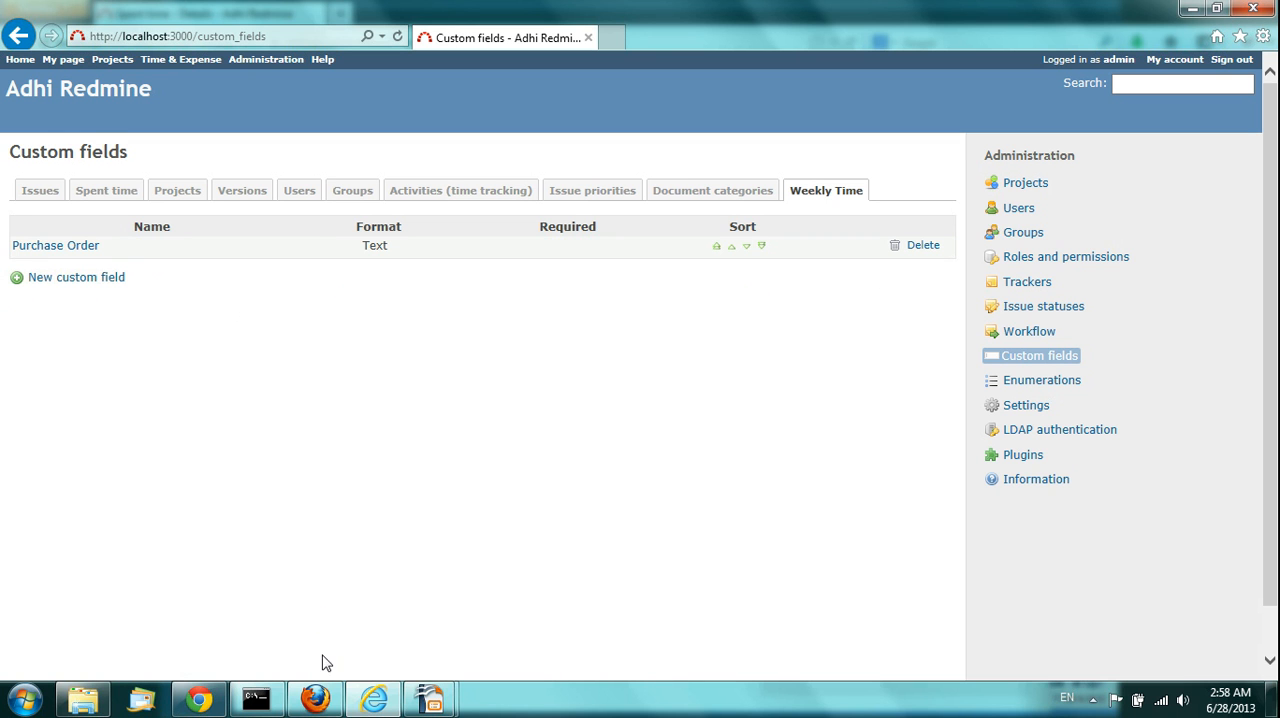
# Step: Return to the 06/16/2013 timesheet in Firefox and locate the Purchase Order custom field
pyautogui.moveTo(318, 698)
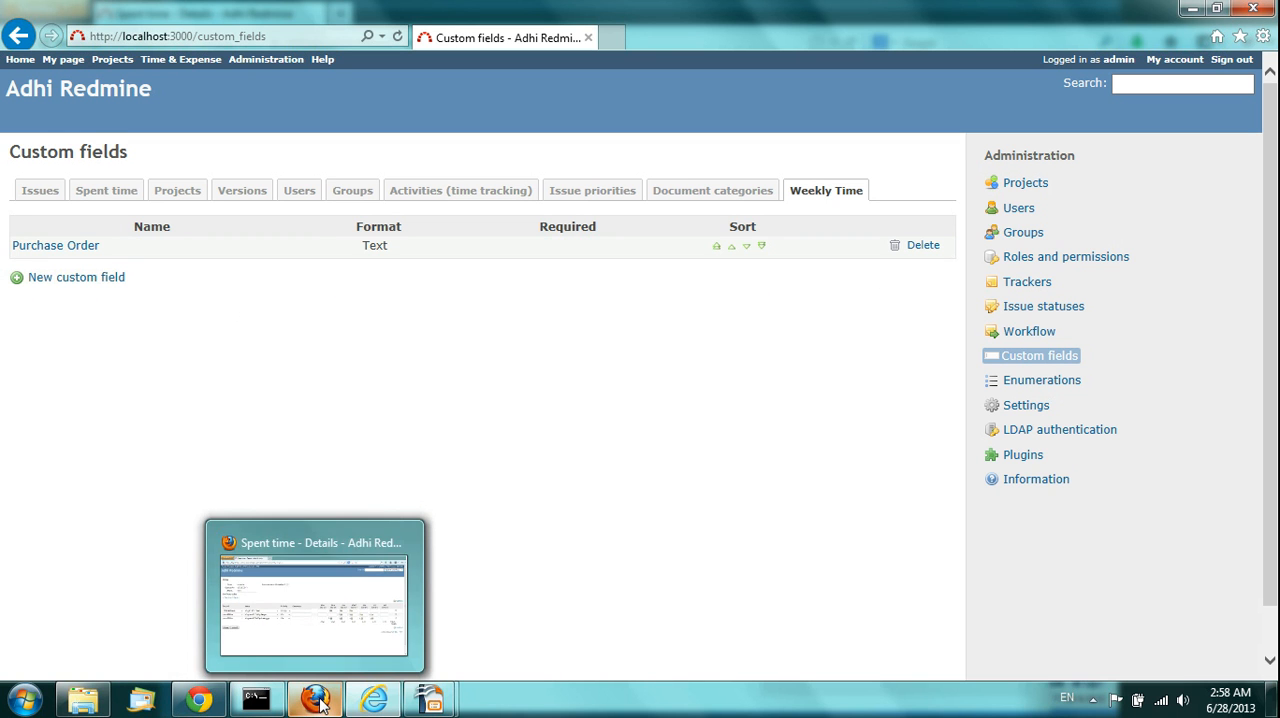
pyautogui.click(303, 624)
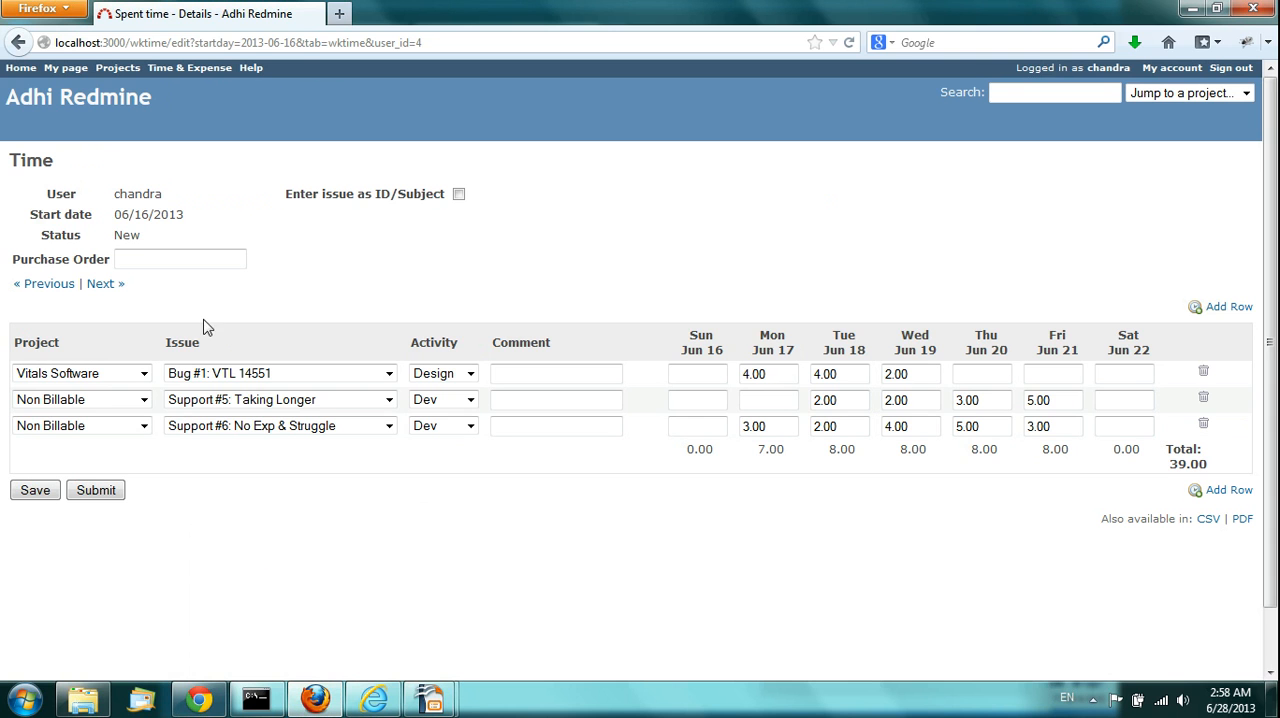
pyautogui.doubleClick(58, 264)
pyautogui.click(128, 259)
# Step: Switch to the Internet Explorer administration session and open the Time & Expense plugin's configuration
pyautogui.moveTo(363, 705)
pyautogui.click(348, 612)
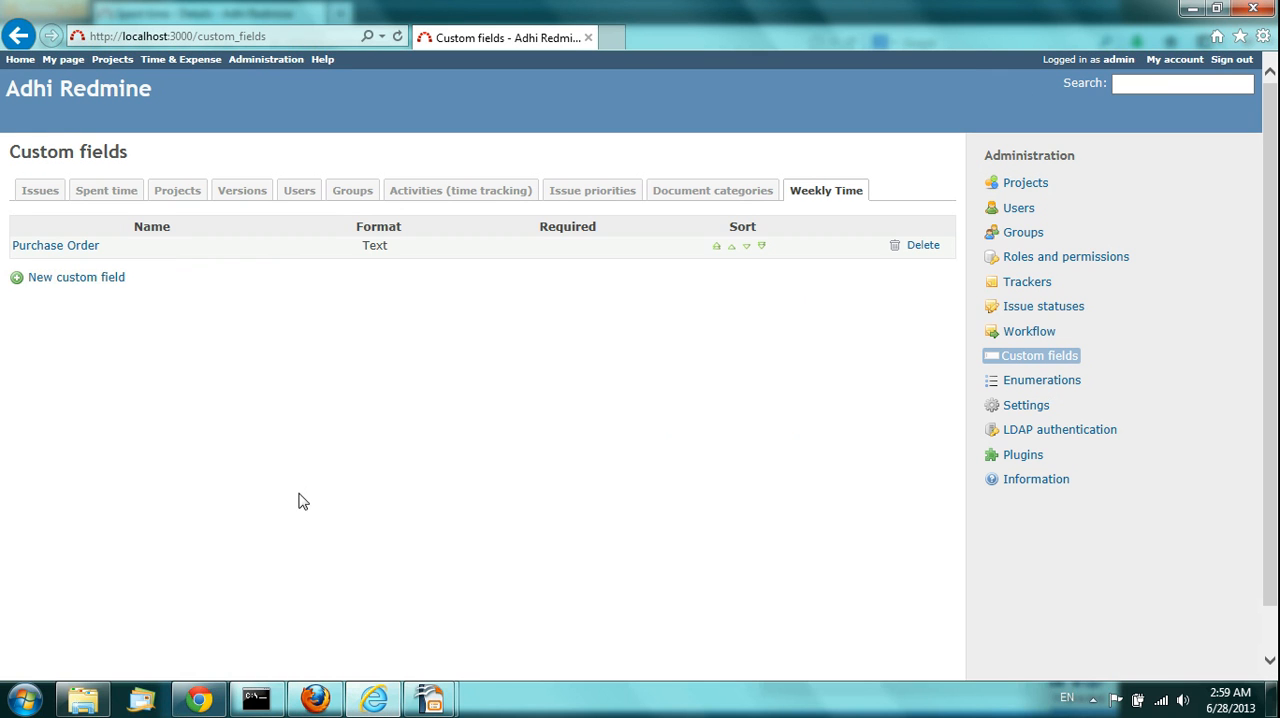
pyautogui.click(254, 64)
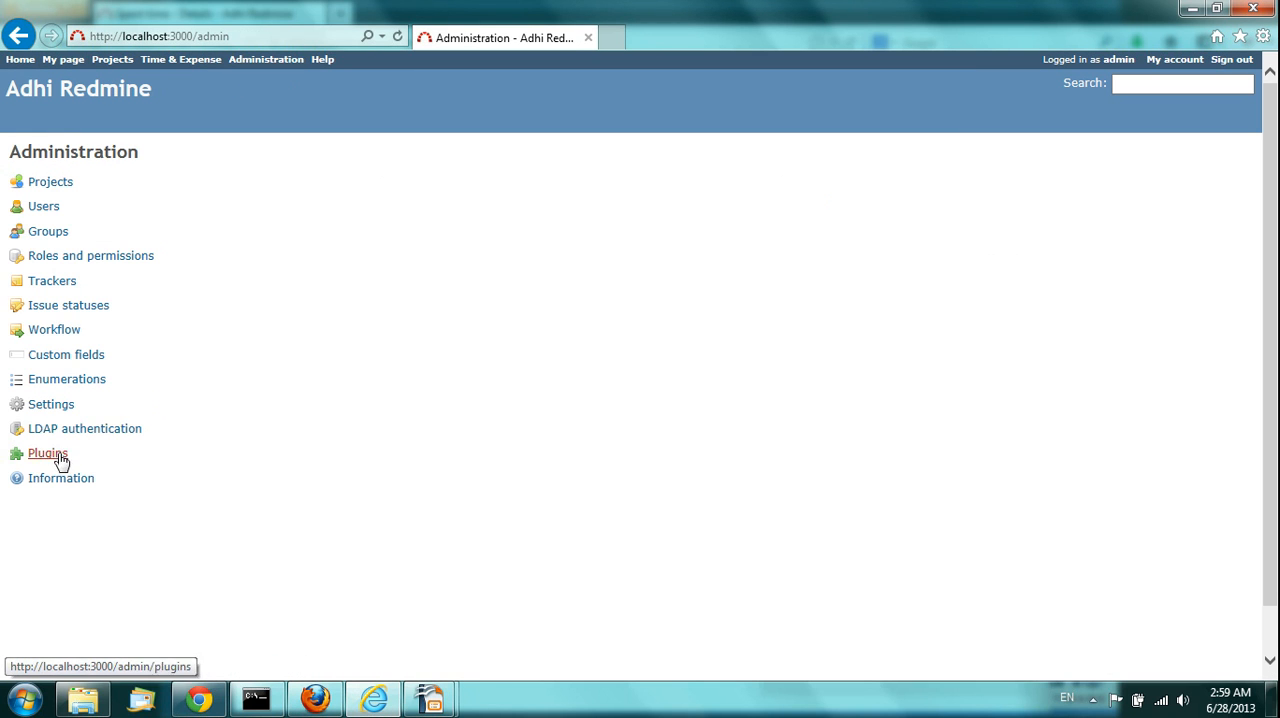
pyautogui.click(48, 454)
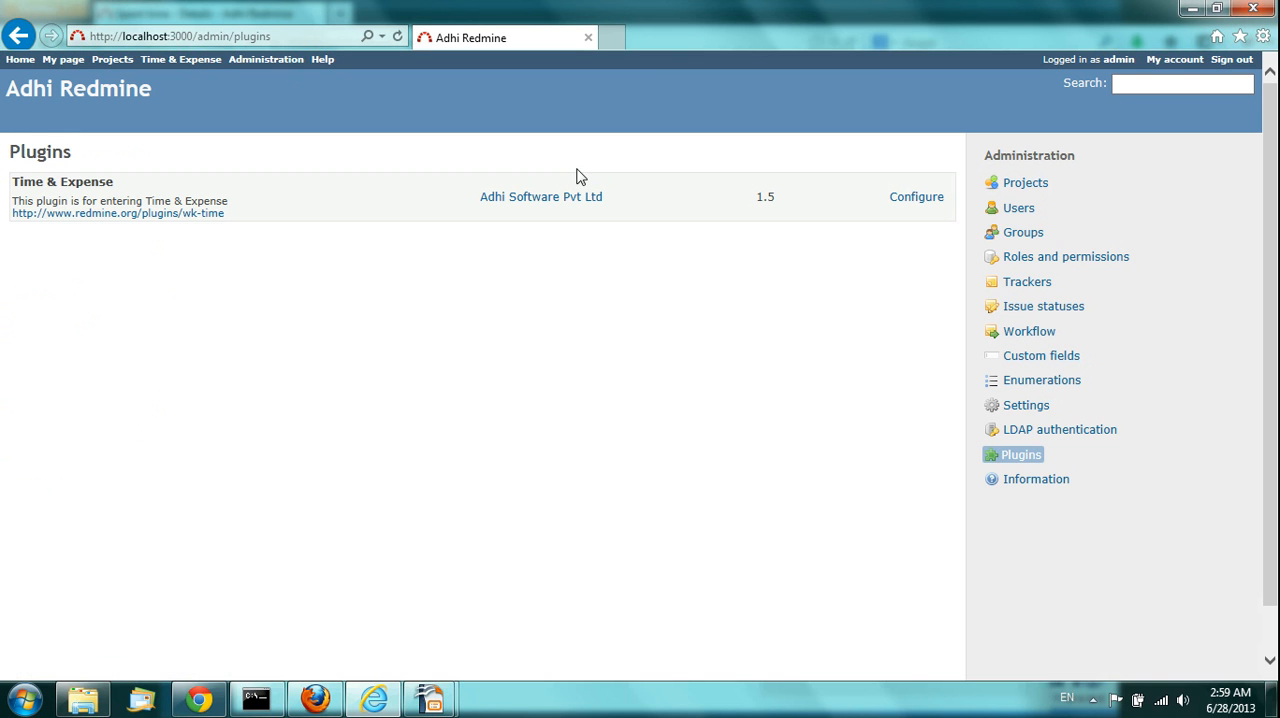
pyautogui.click(914, 200)
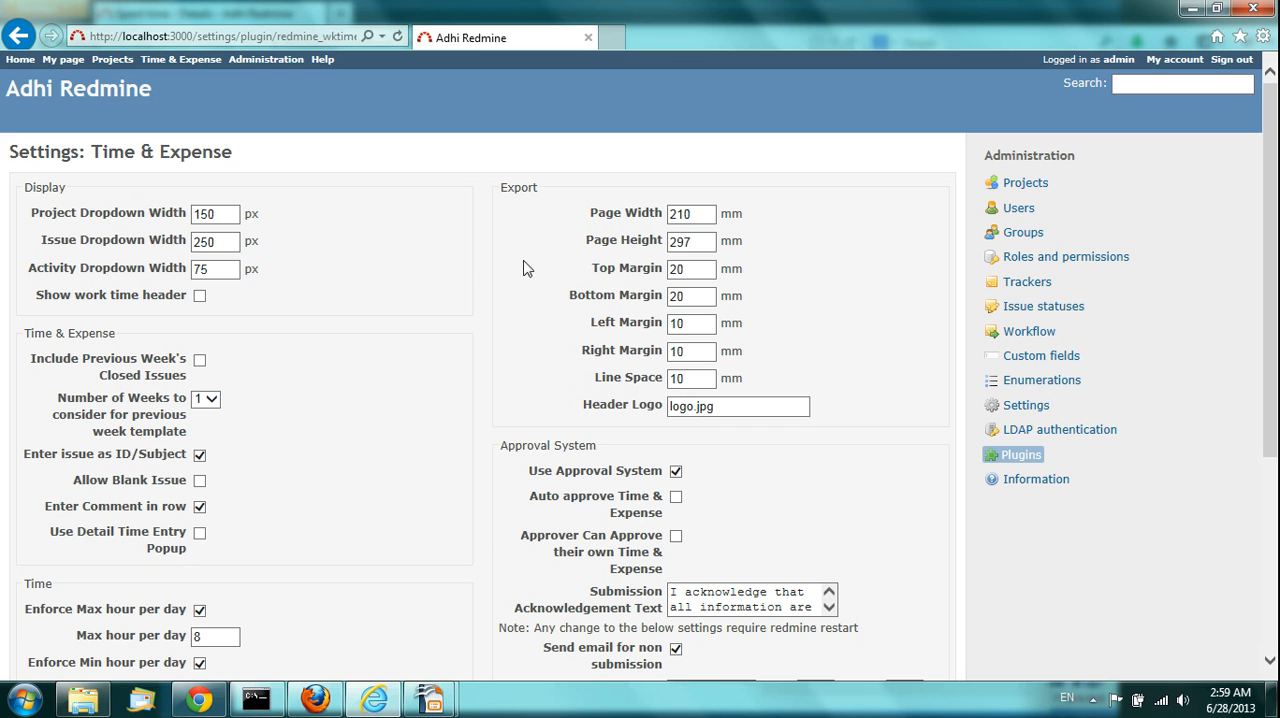
# Step: Enable Use Detail Time Entry Popup in the Time & Expense plugin settings and apply the change
pyautogui.scroll(-3, 453, 323)
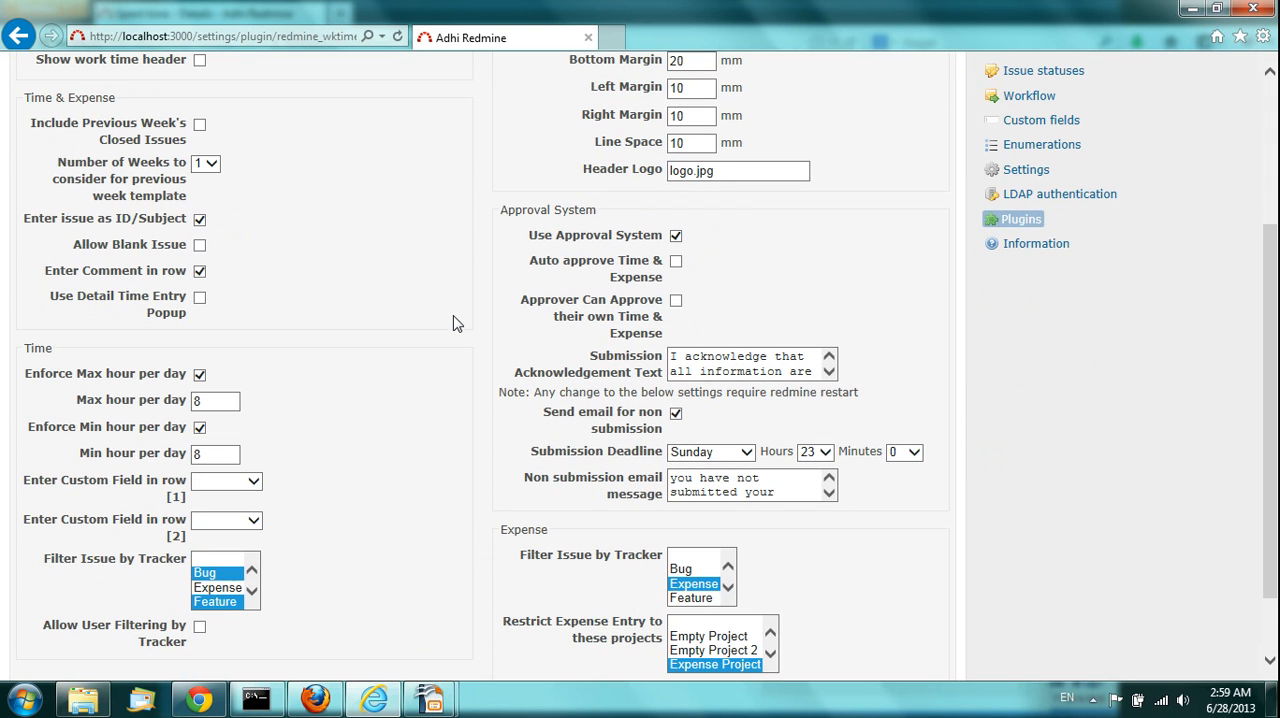
pyautogui.scroll(-1, 453, 323)
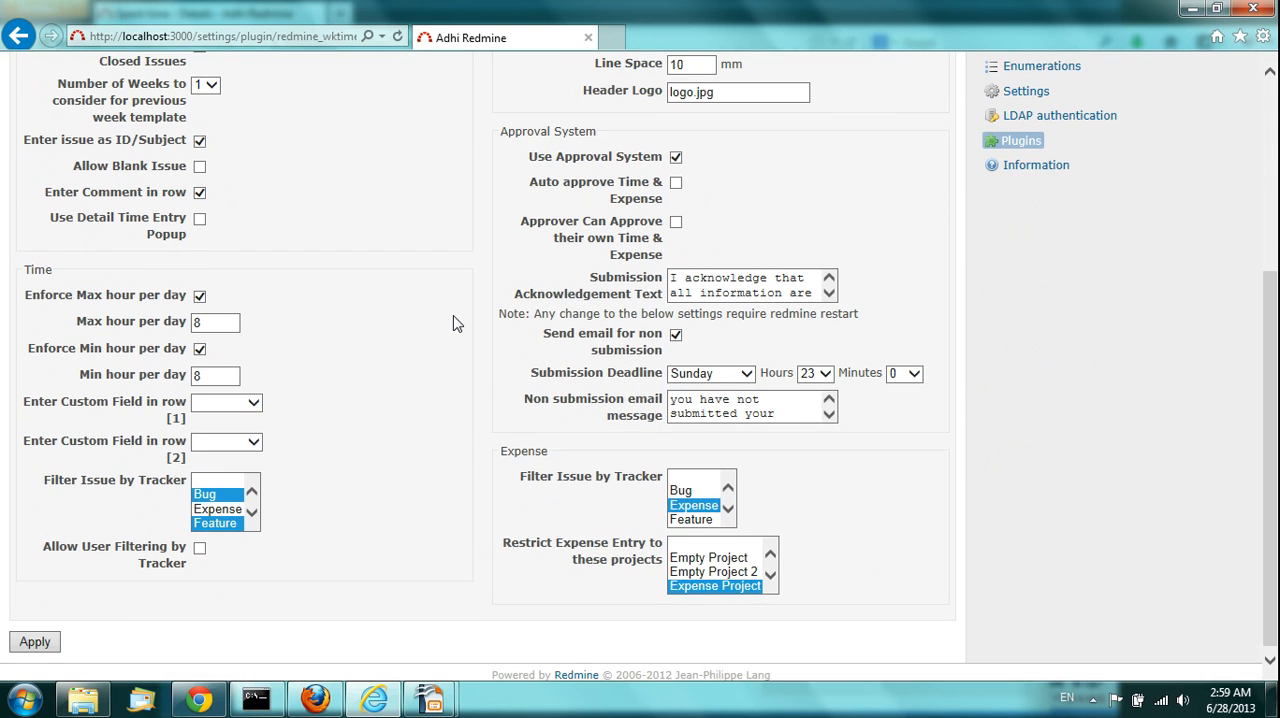
pyautogui.scroll(3, 453, 323)
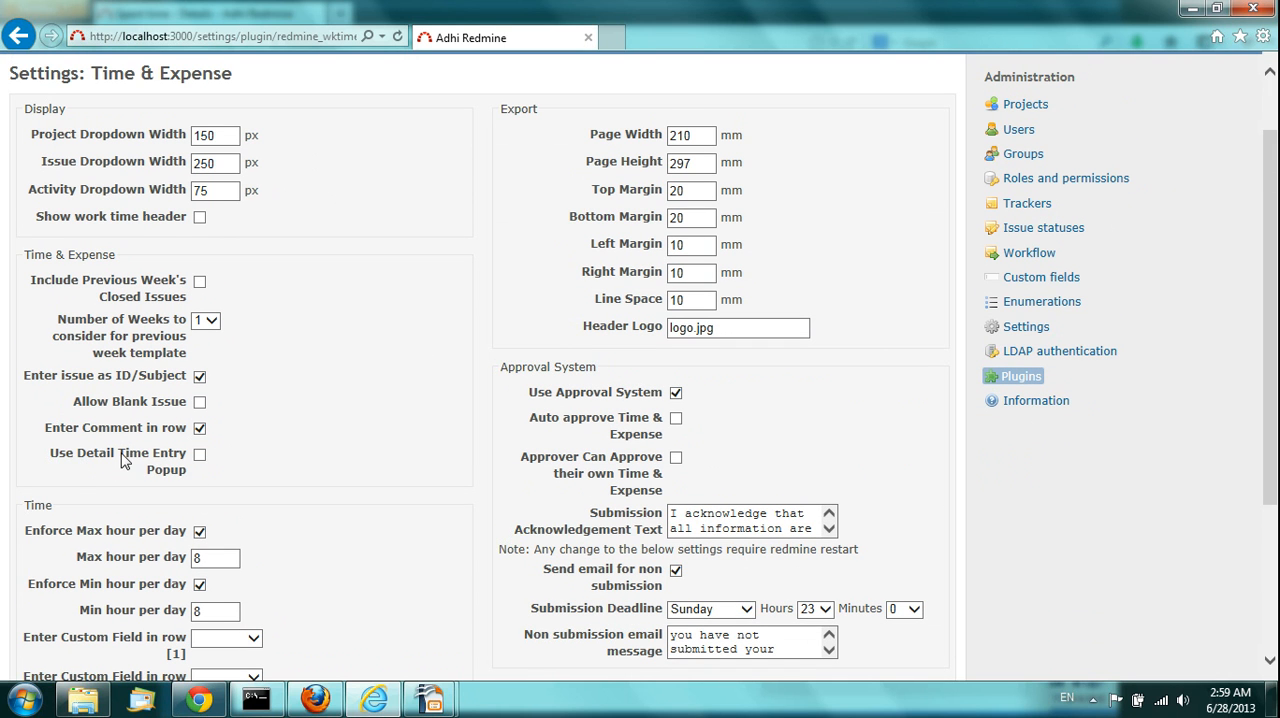
pyautogui.click(200, 456)
pyautogui.scroll(-3, 302, 448)
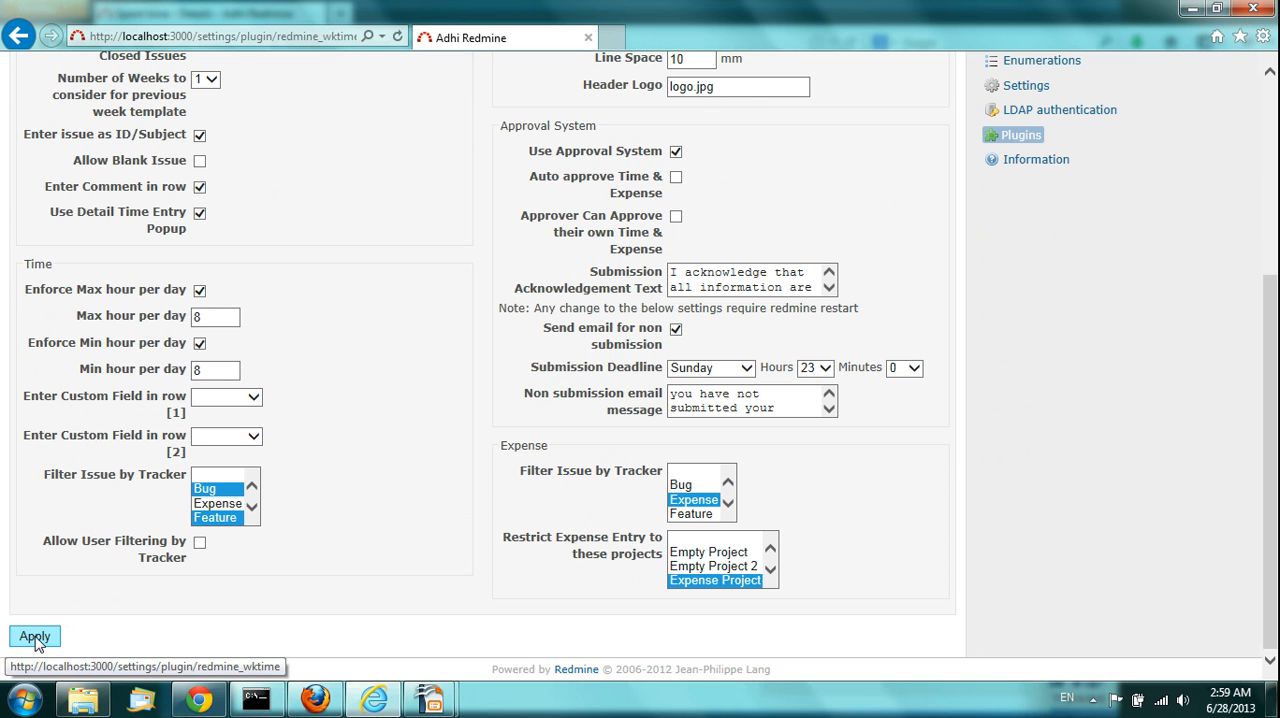
pyautogui.click(36, 638)
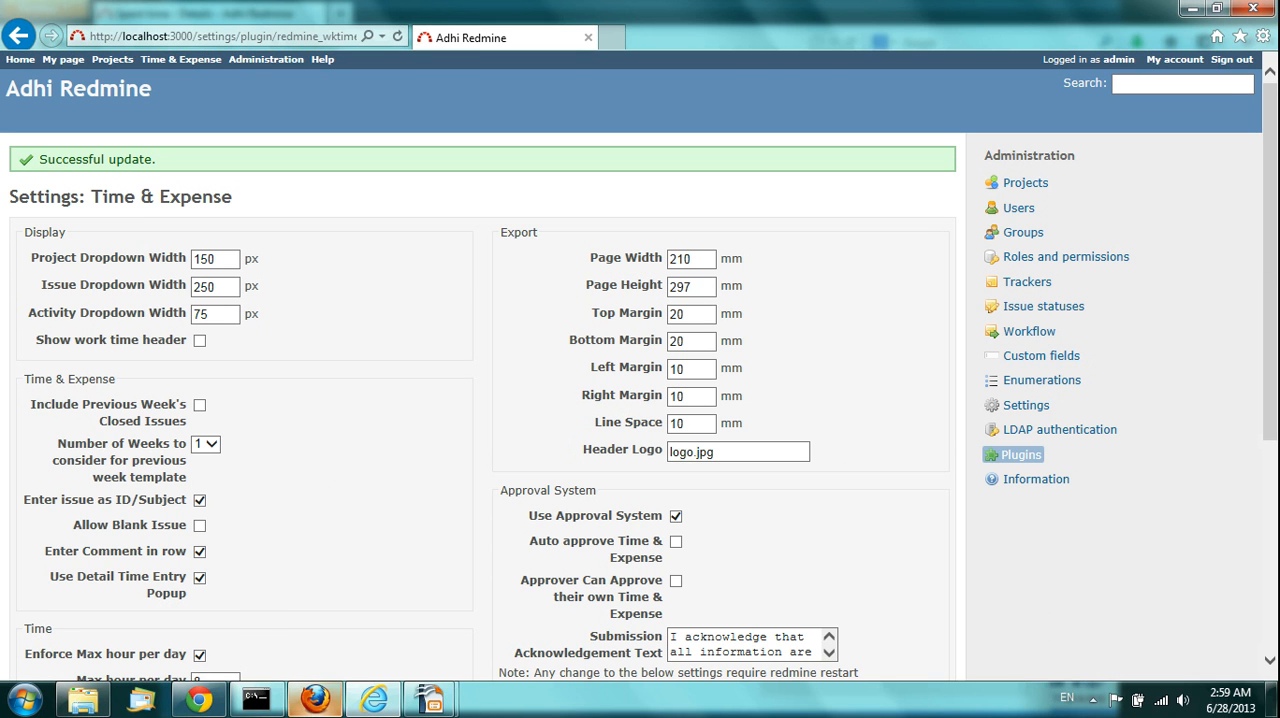
# Step: Switch to the Firefox session and reopen the 06/16/2013 timesheet for editing from the Time & Expense list
pyautogui.moveTo(315, 698)
pyautogui.click(335, 632)
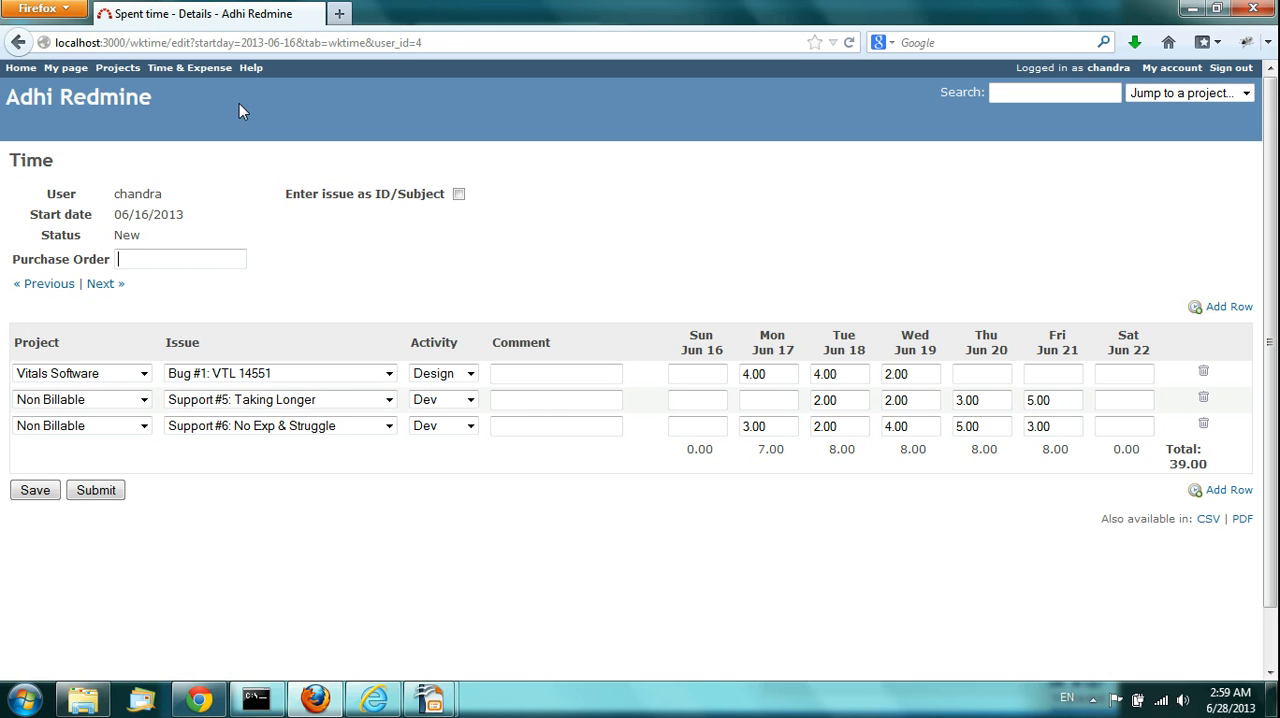
pyautogui.press('F5')
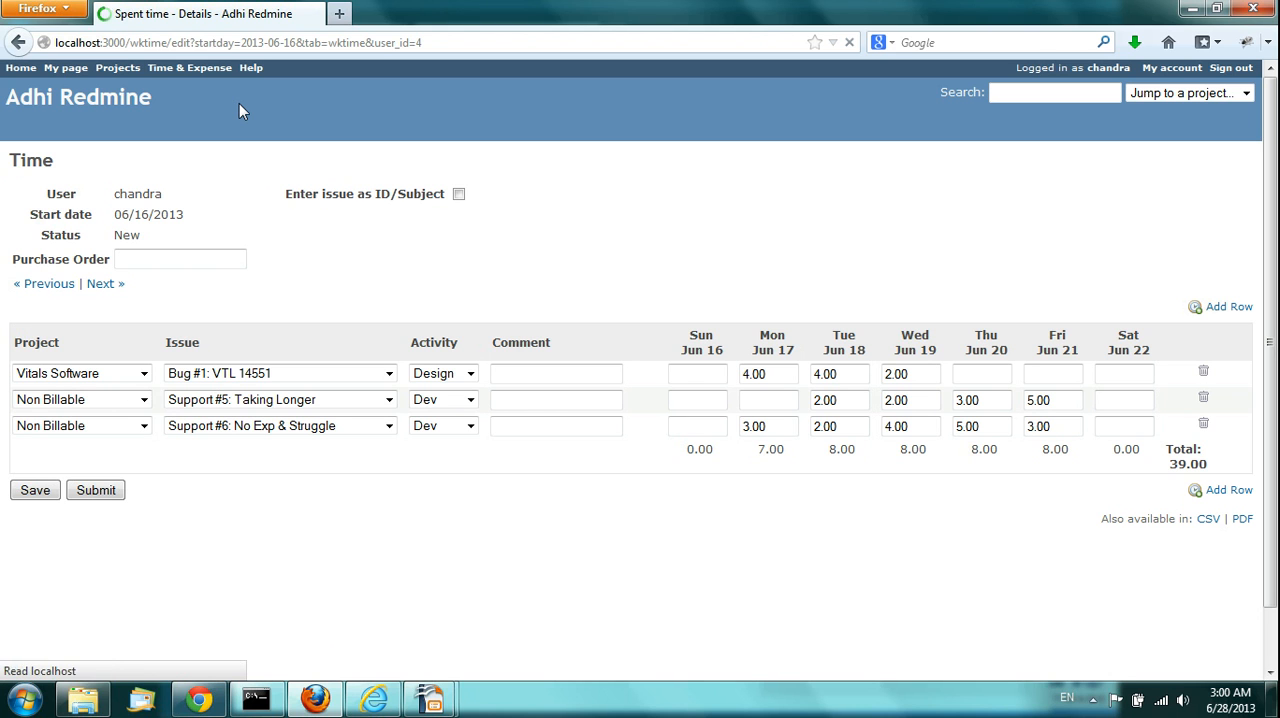
pyautogui.click(194, 68)
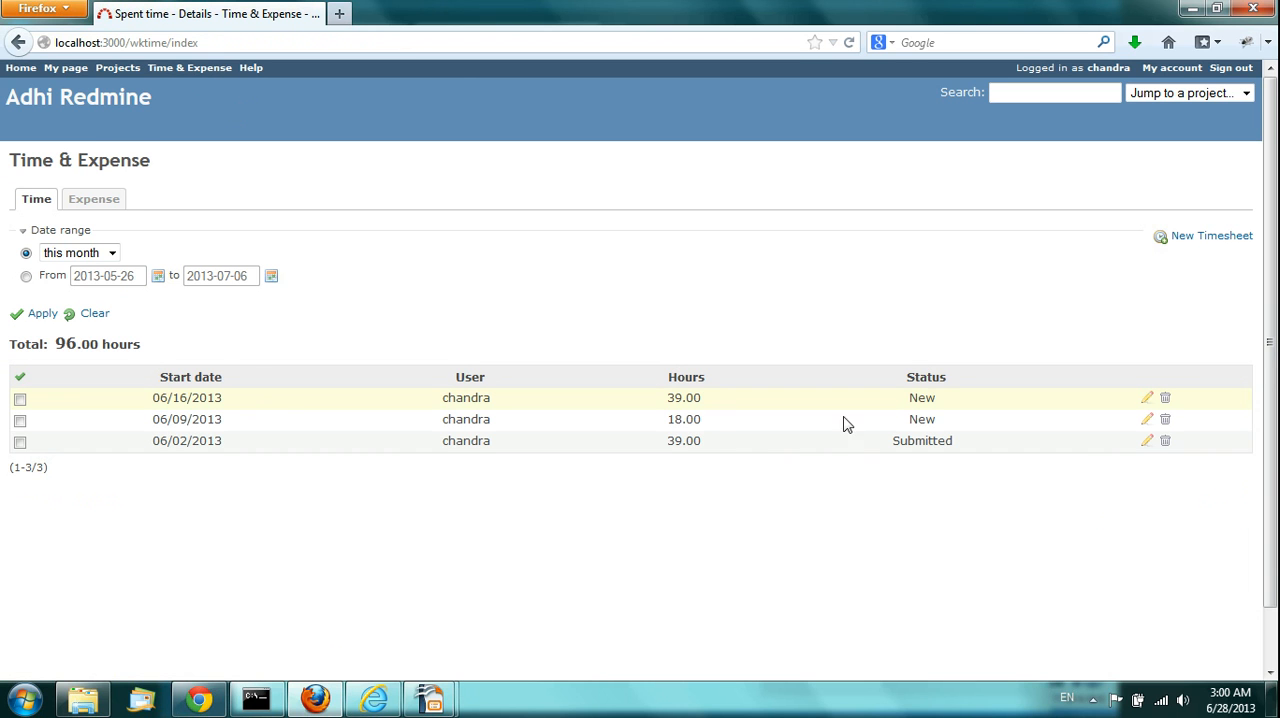
pyautogui.click(1148, 399)
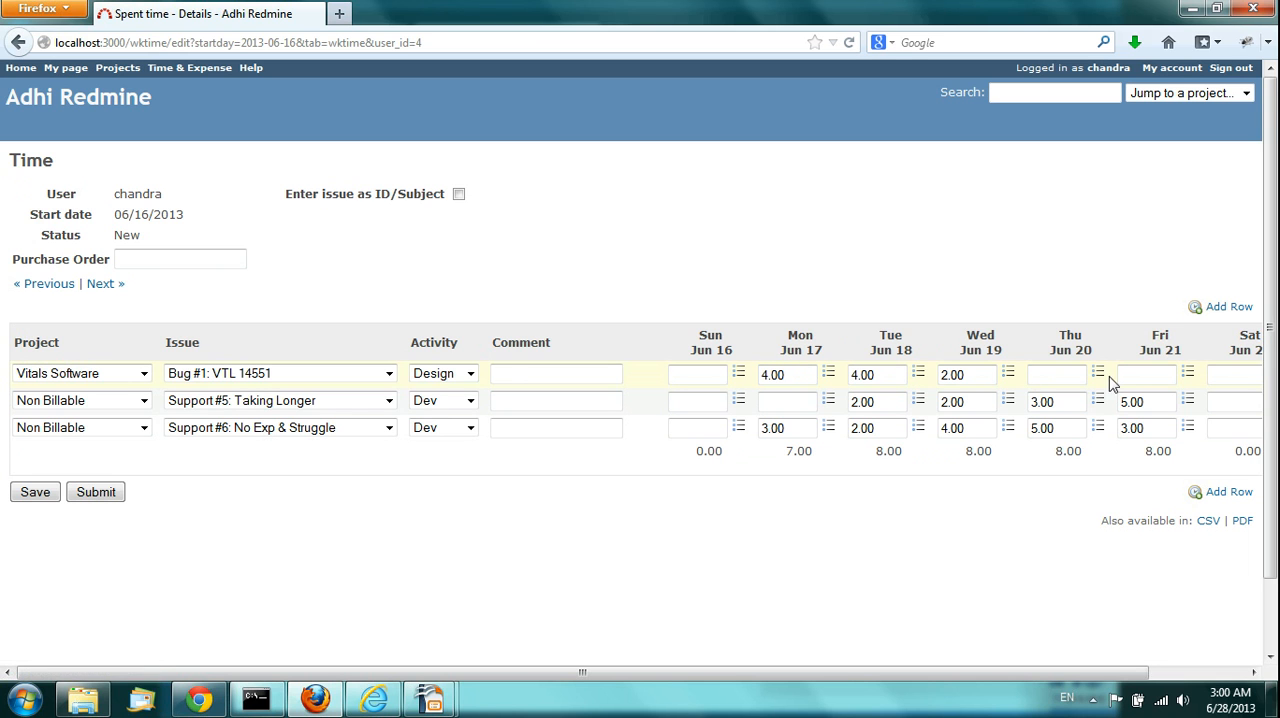
# Step: Mark the Jun 17 entry for Bug #1: VTL 14551 as billable, with level platinum and end date 2013-06-28, and save the timesheet
pyautogui.click(829, 375)
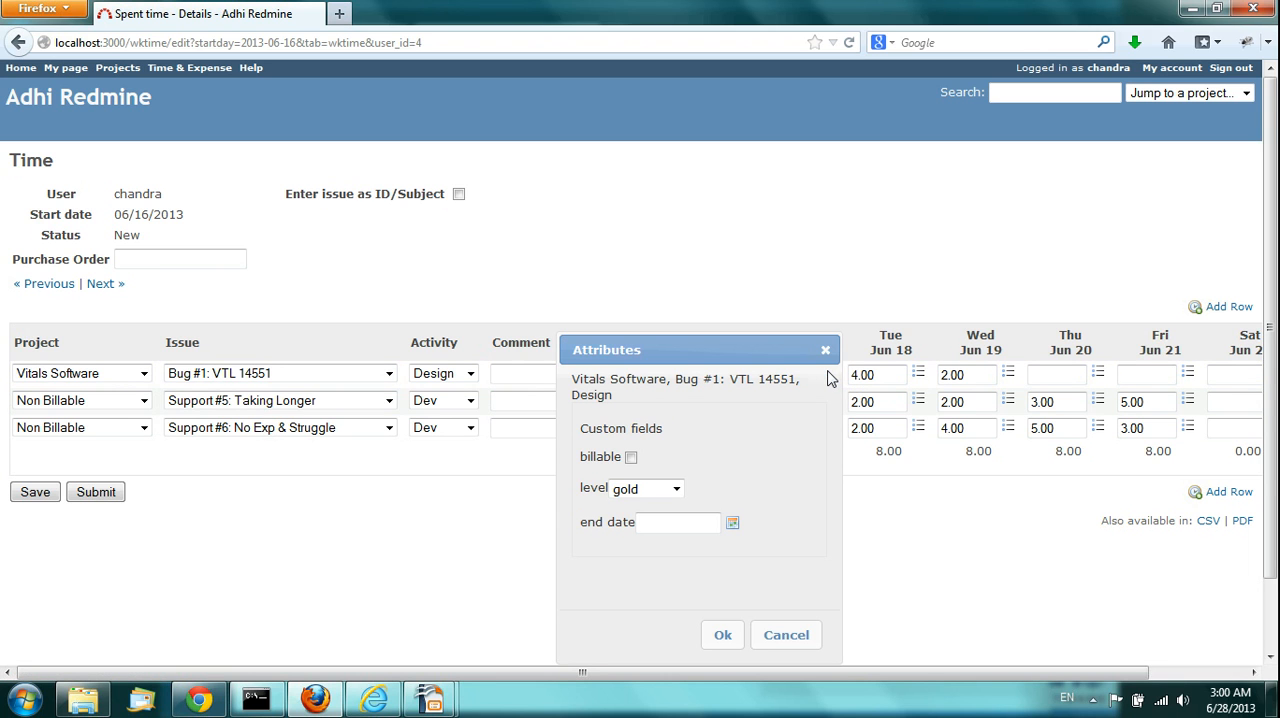
pyautogui.click(631, 457)
pyautogui.click(676, 490)
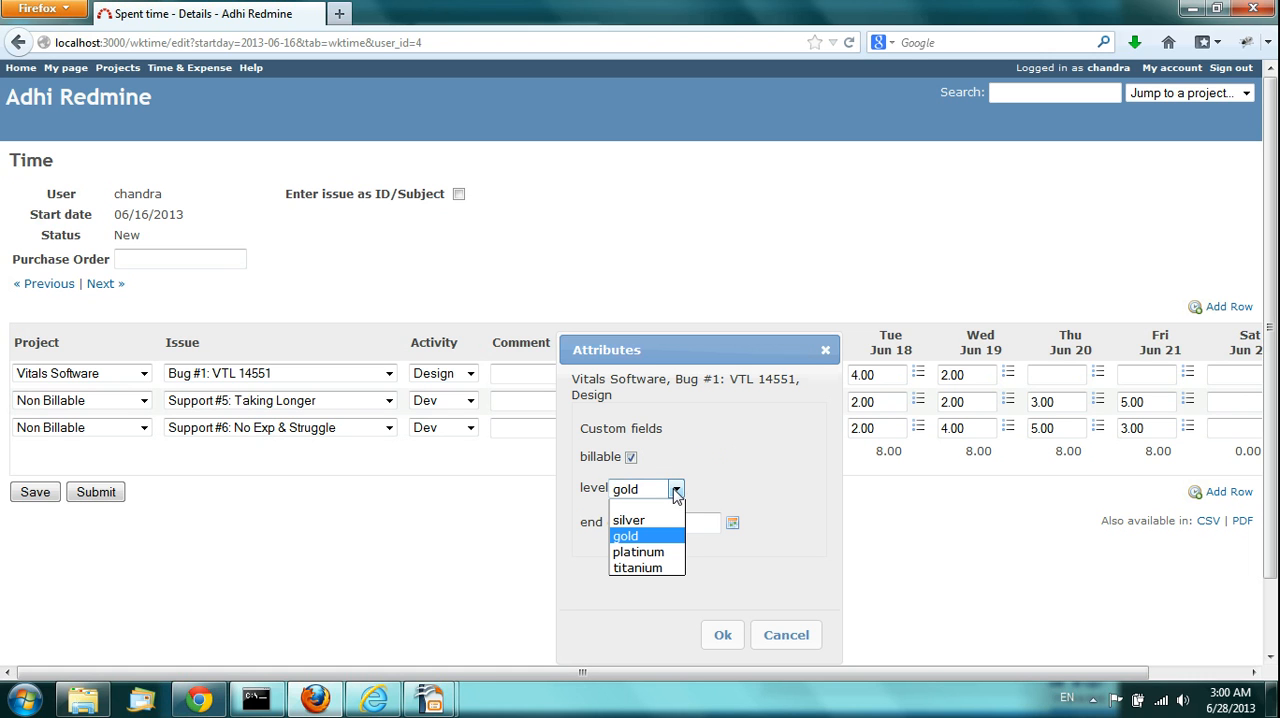
pyautogui.click(672, 556)
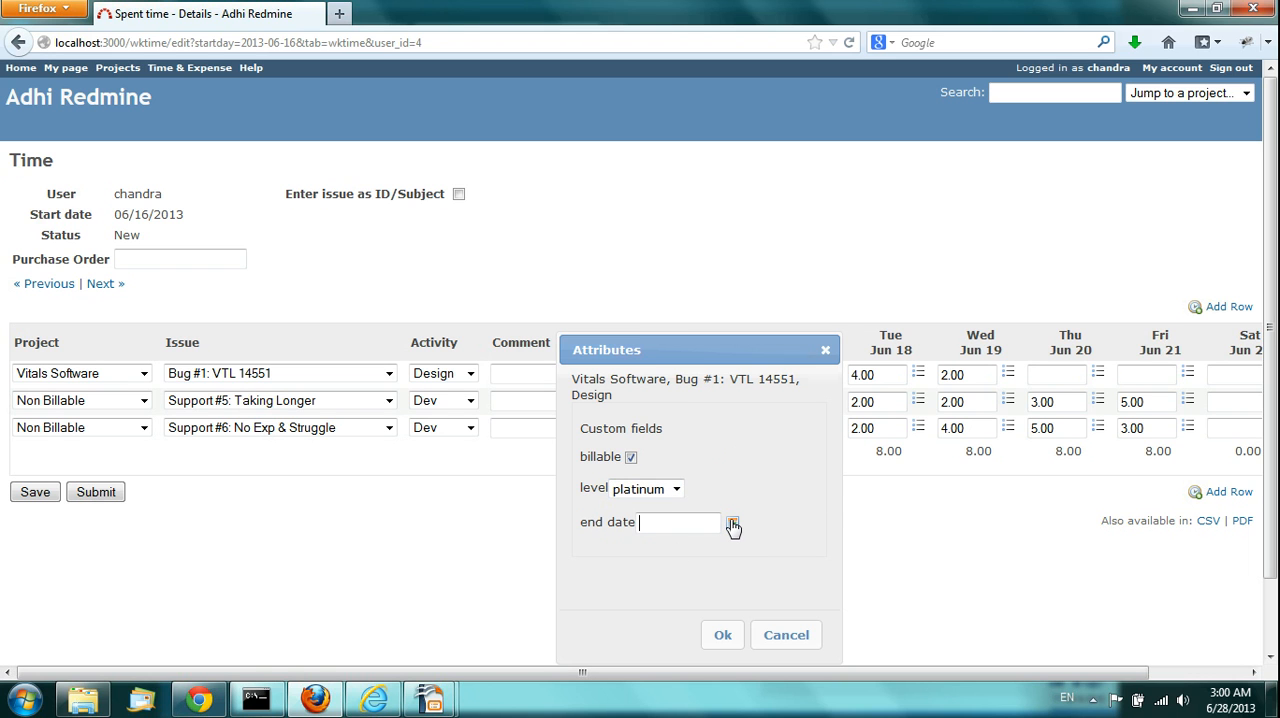
pyautogui.click(733, 524)
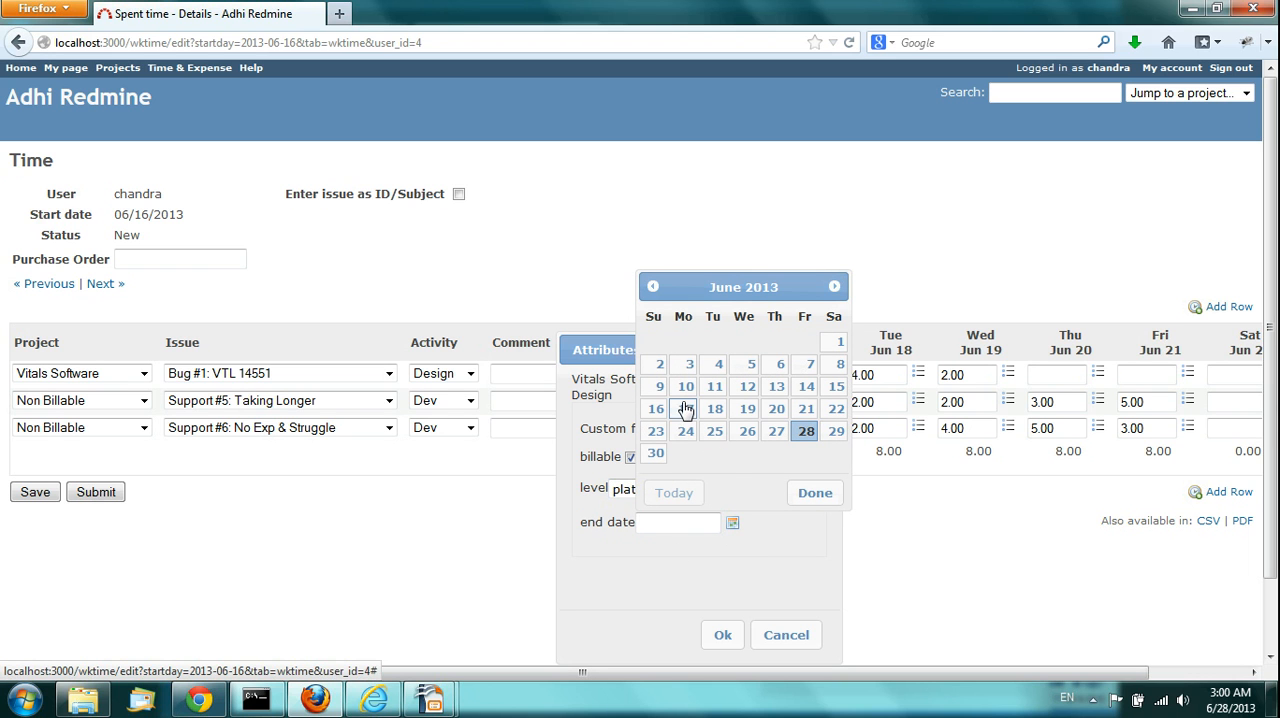
pyautogui.click(804, 431)
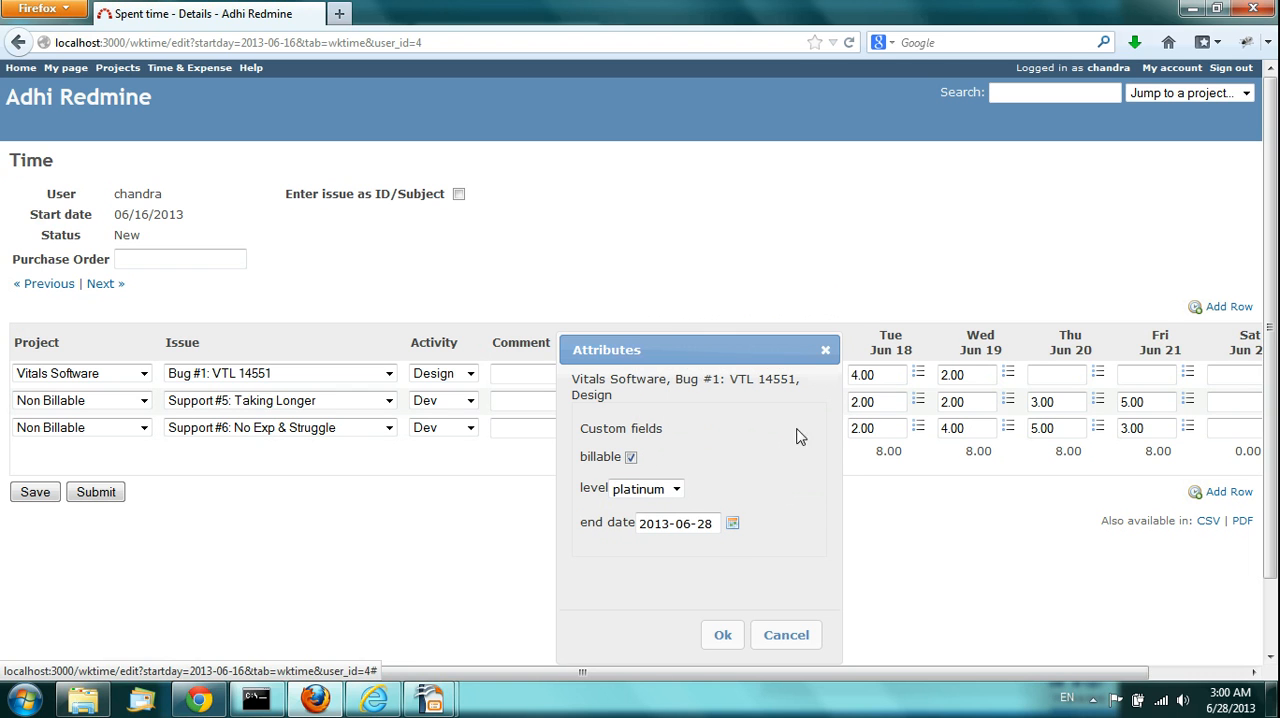
pyautogui.click(724, 635)
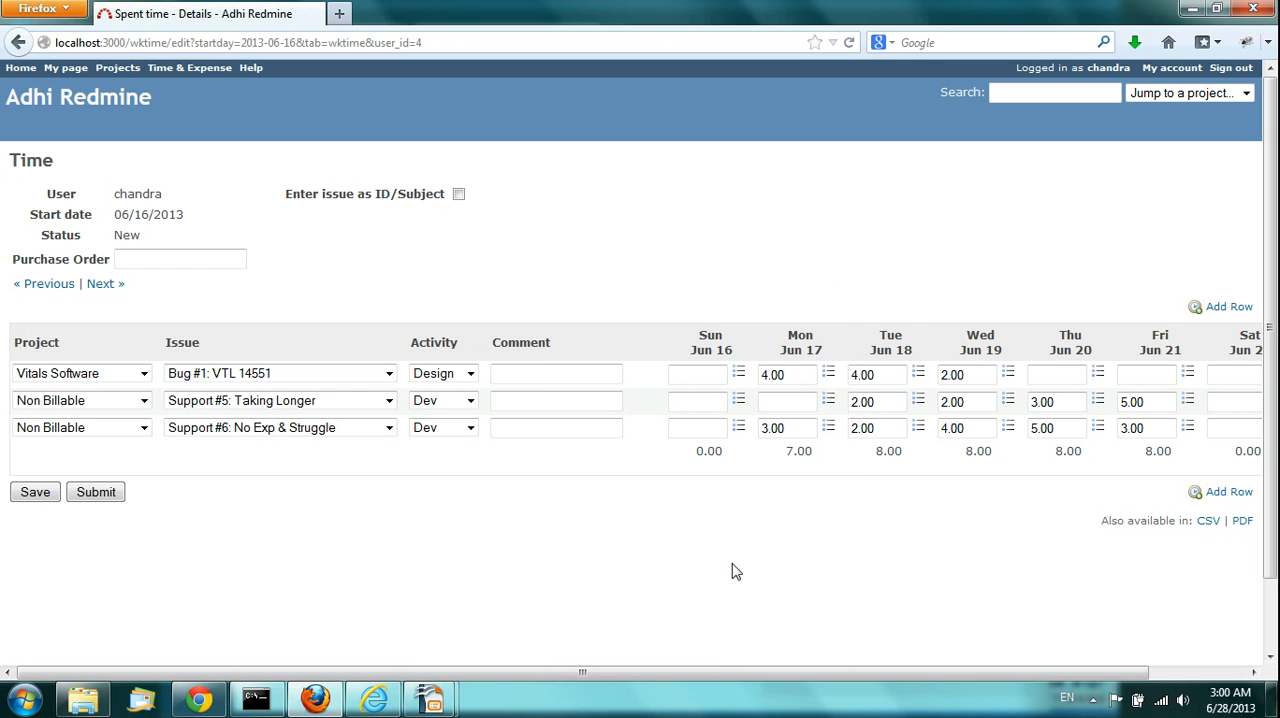
pyautogui.click(34, 499)
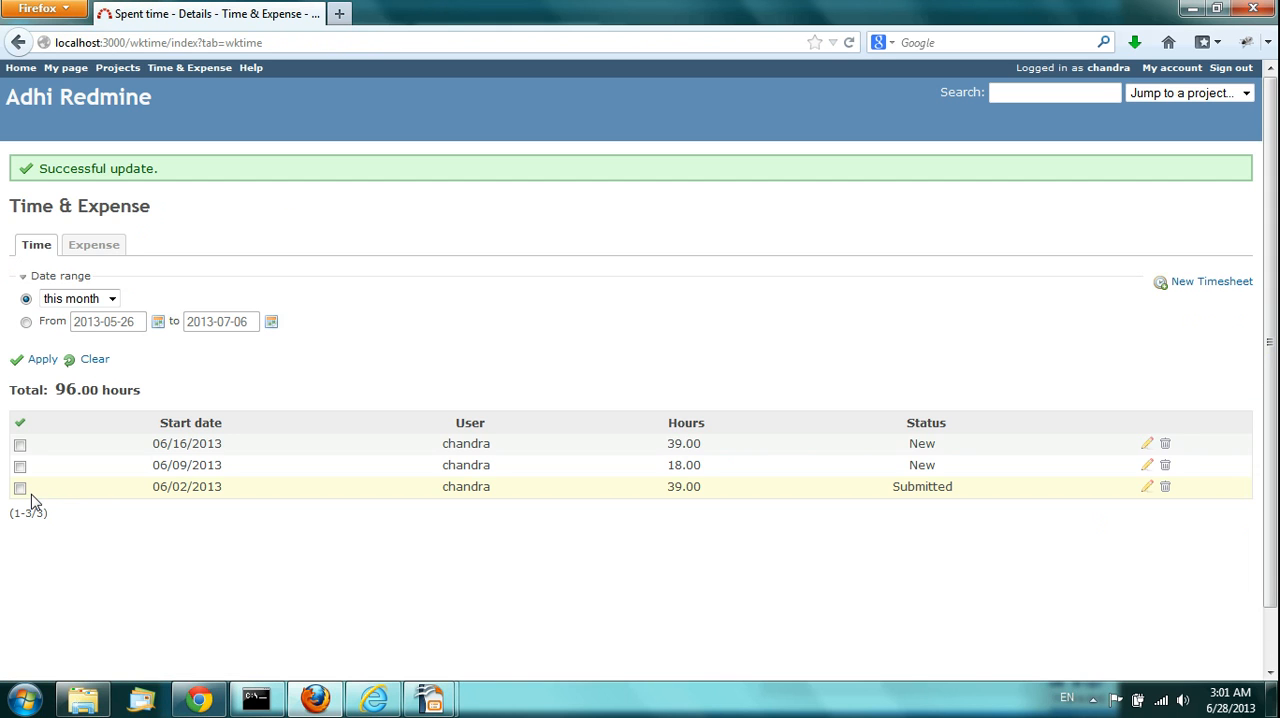
# Step: Reopen the 06/16/2013 timesheet, fill in the Purchase Order number and save the timesheet
pyautogui.click(1147, 445)
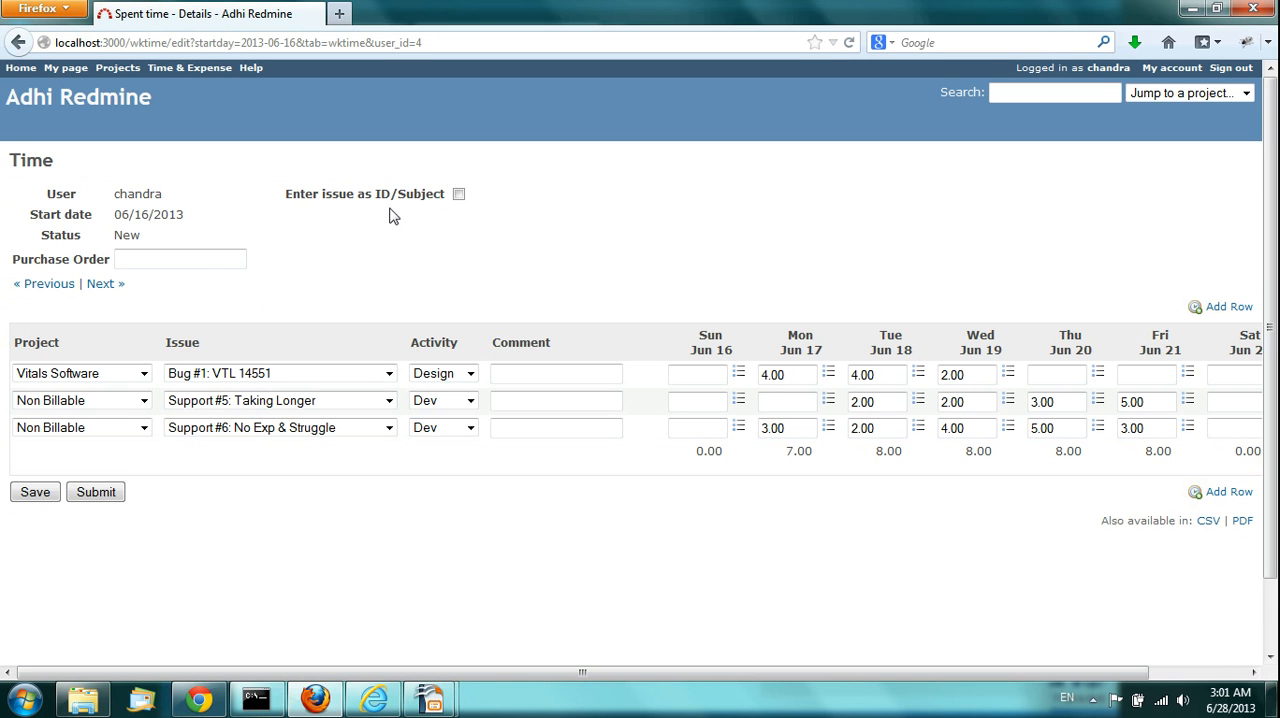
pyautogui.click(202, 256)
pyautogui.write('101')
pyautogui.click(308, 247)
pyautogui.click(38, 496)
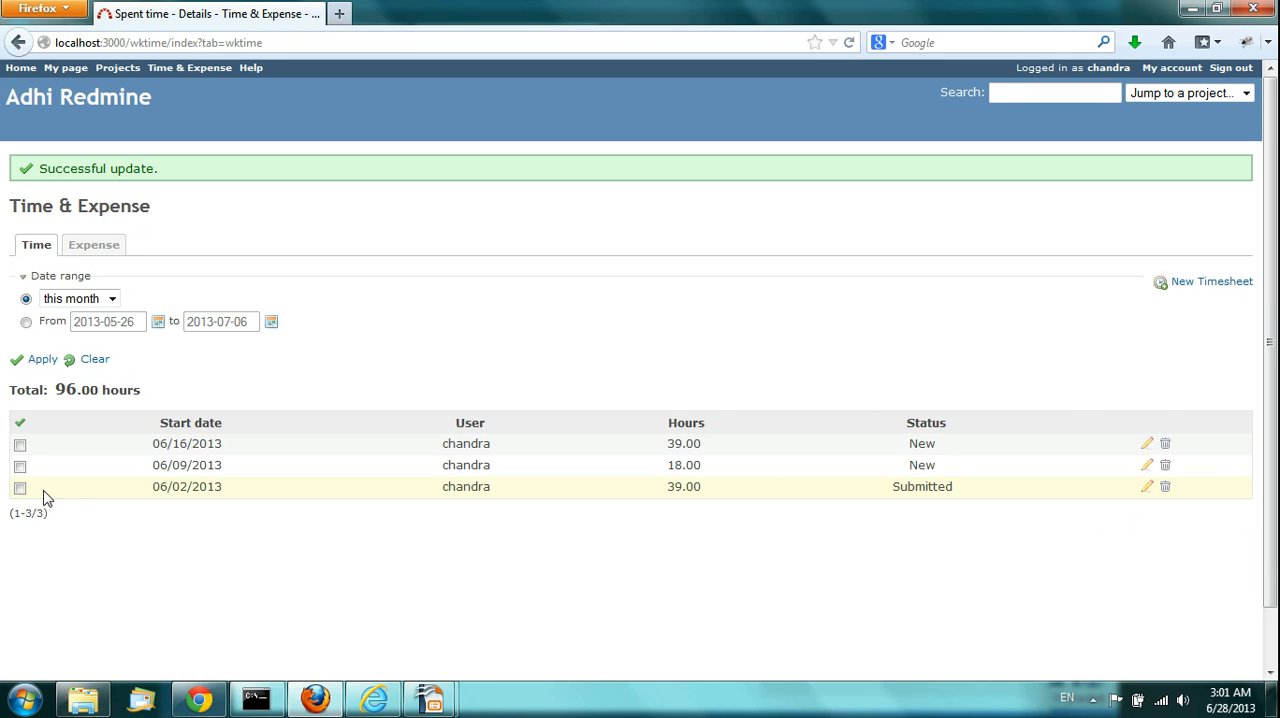
# Step: Reopen the 06/16/2013 timesheet and review its Purchase Order field and the Bug #1 entry's custom fields for Jun 17
pyautogui.click(1148, 446)
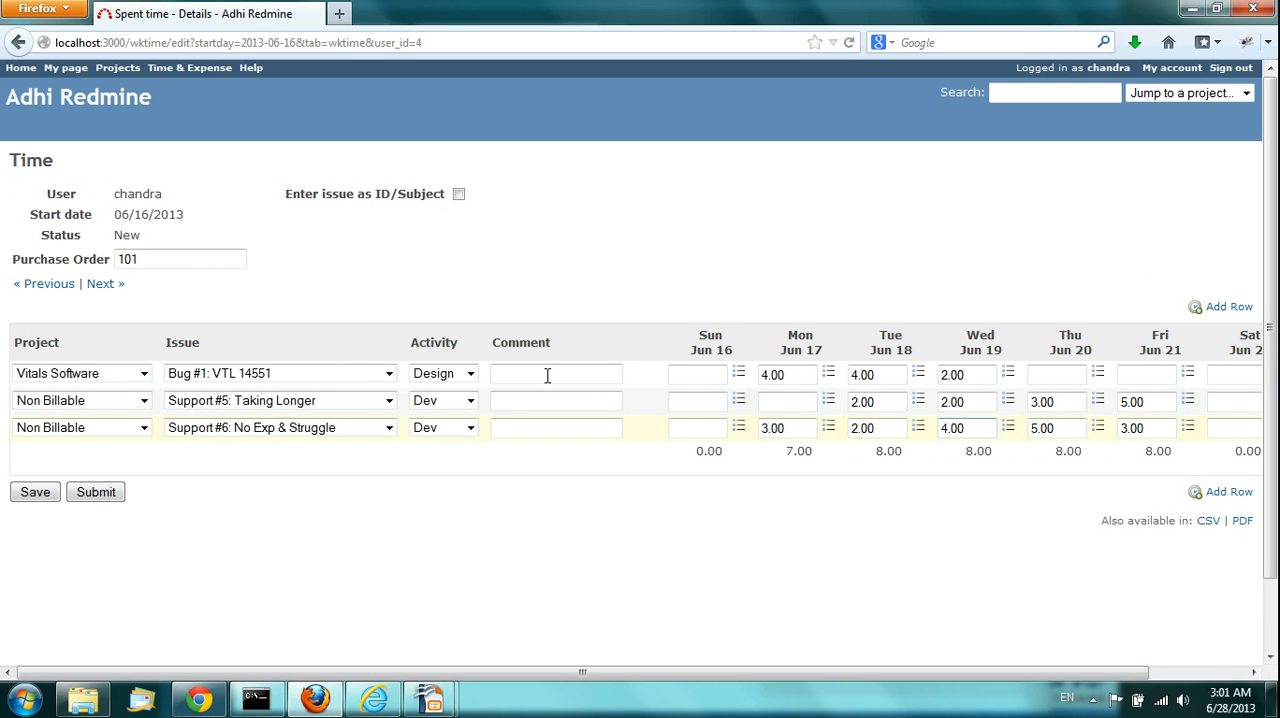
pyautogui.click(151, 258)
pyautogui.doubleClick(151, 258)
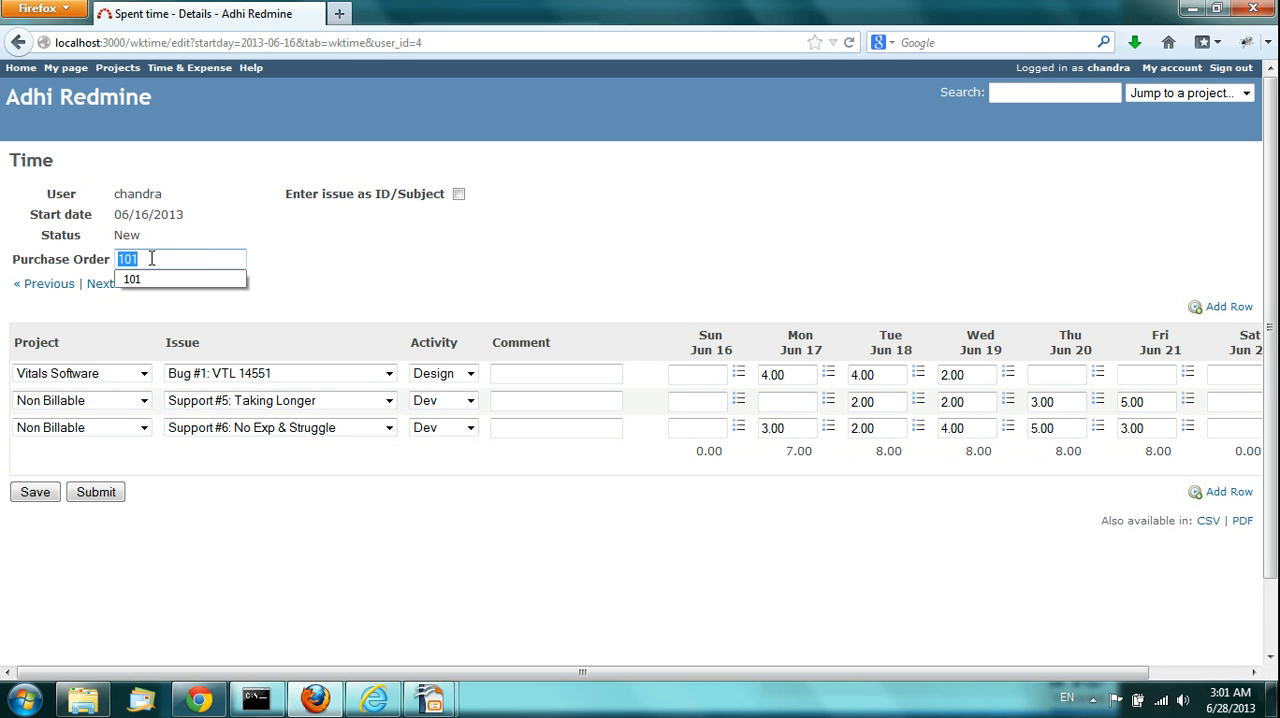
pyautogui.click(291, 260)
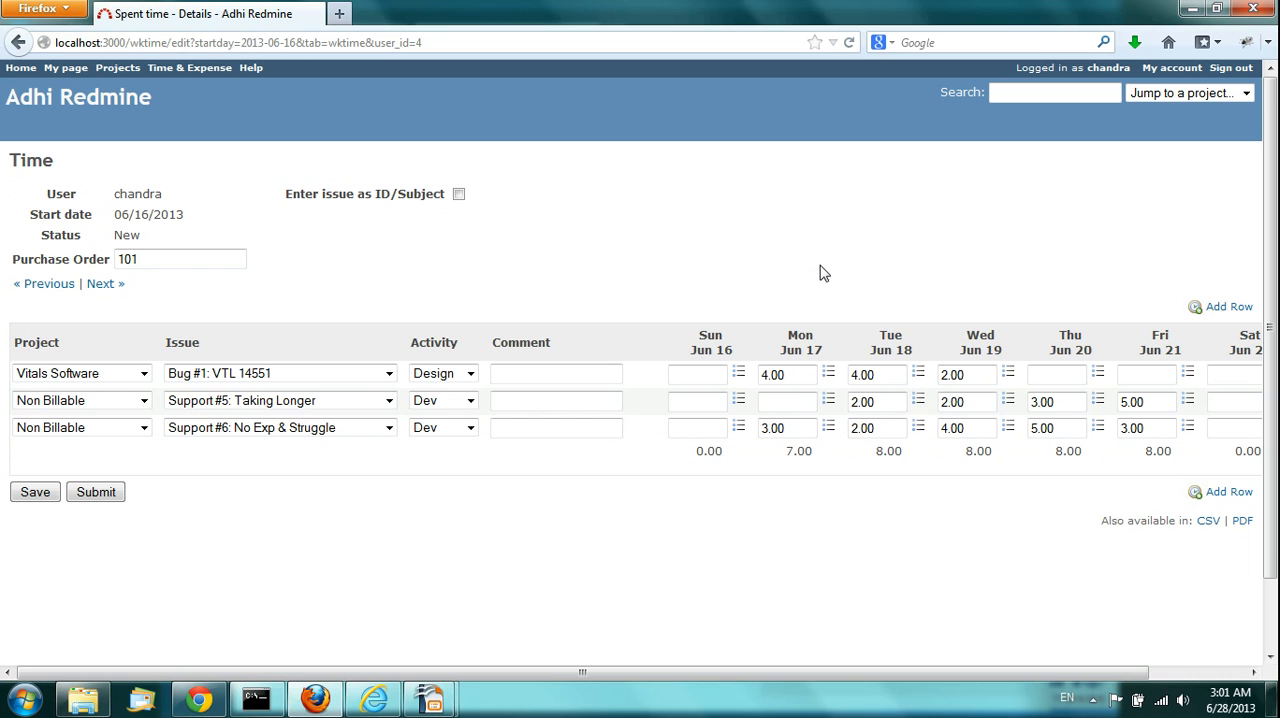
pyautogui.click(828, 375)
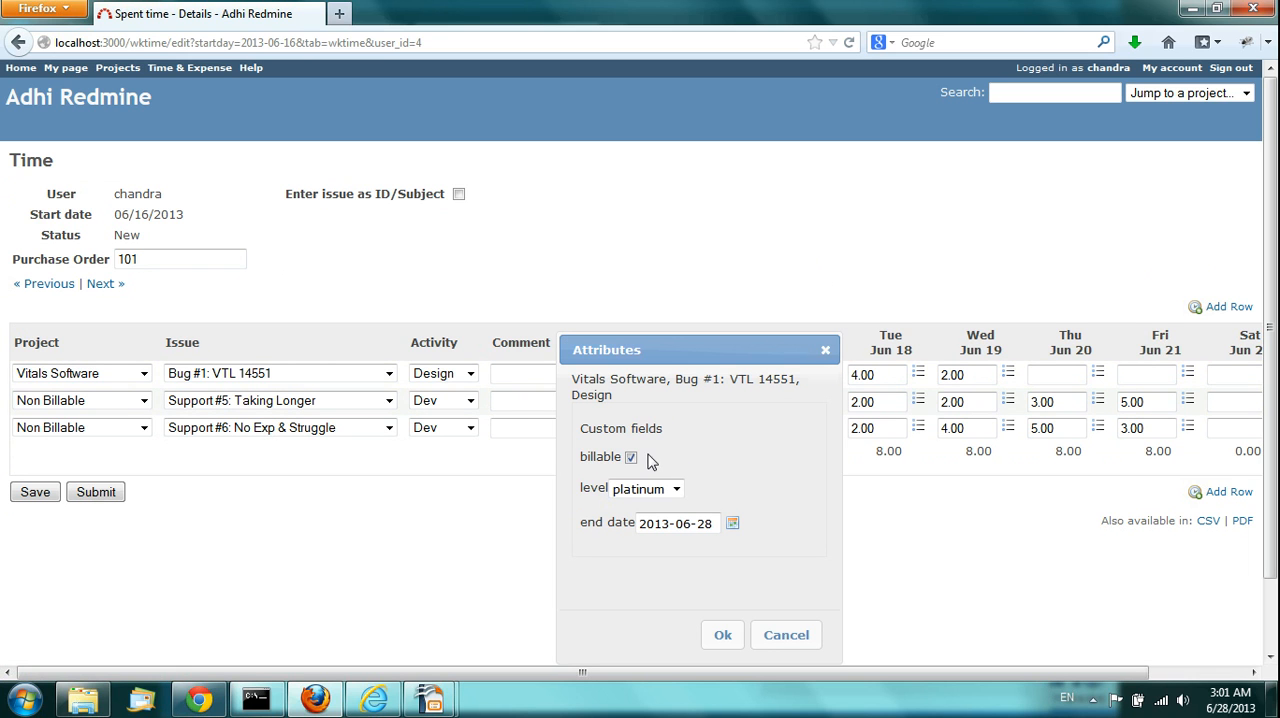
pyautogui.click(786, 636)
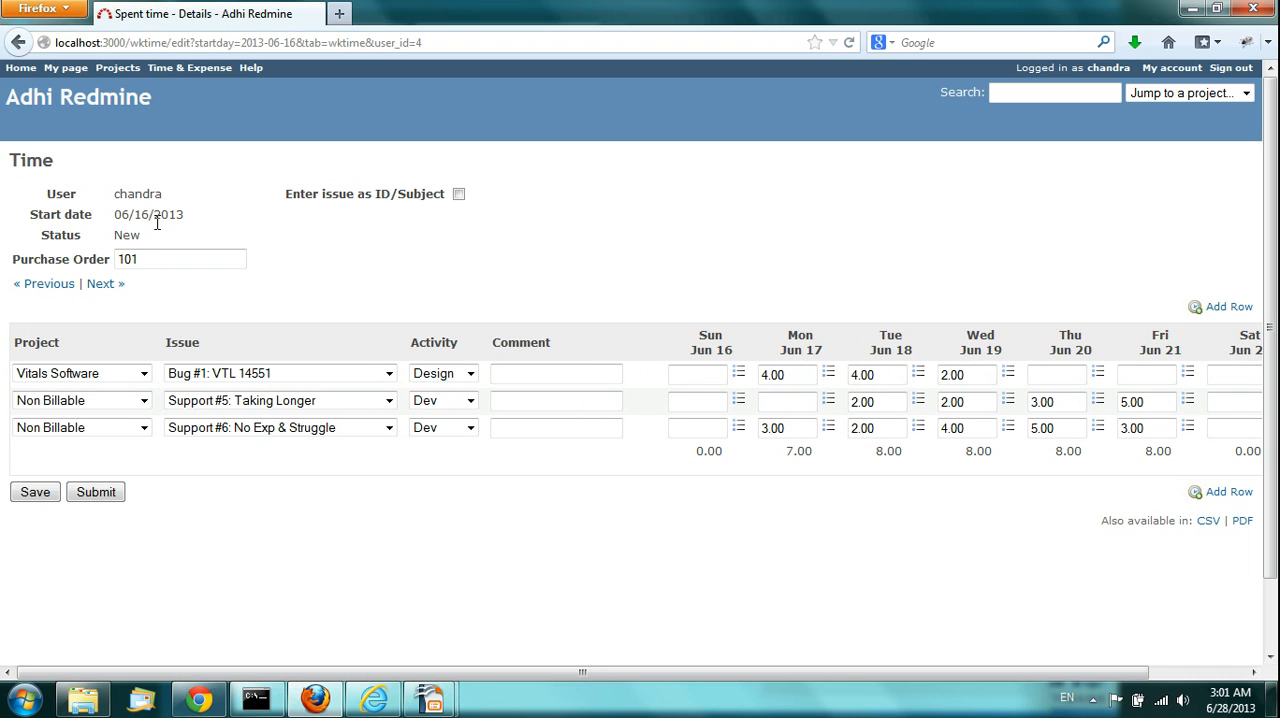
pyautogui.click(307, 256)
# Step: Switch to the running OpenOffice slide show at the Custom Fields slide
pyautogui.moveTo(428, 702)
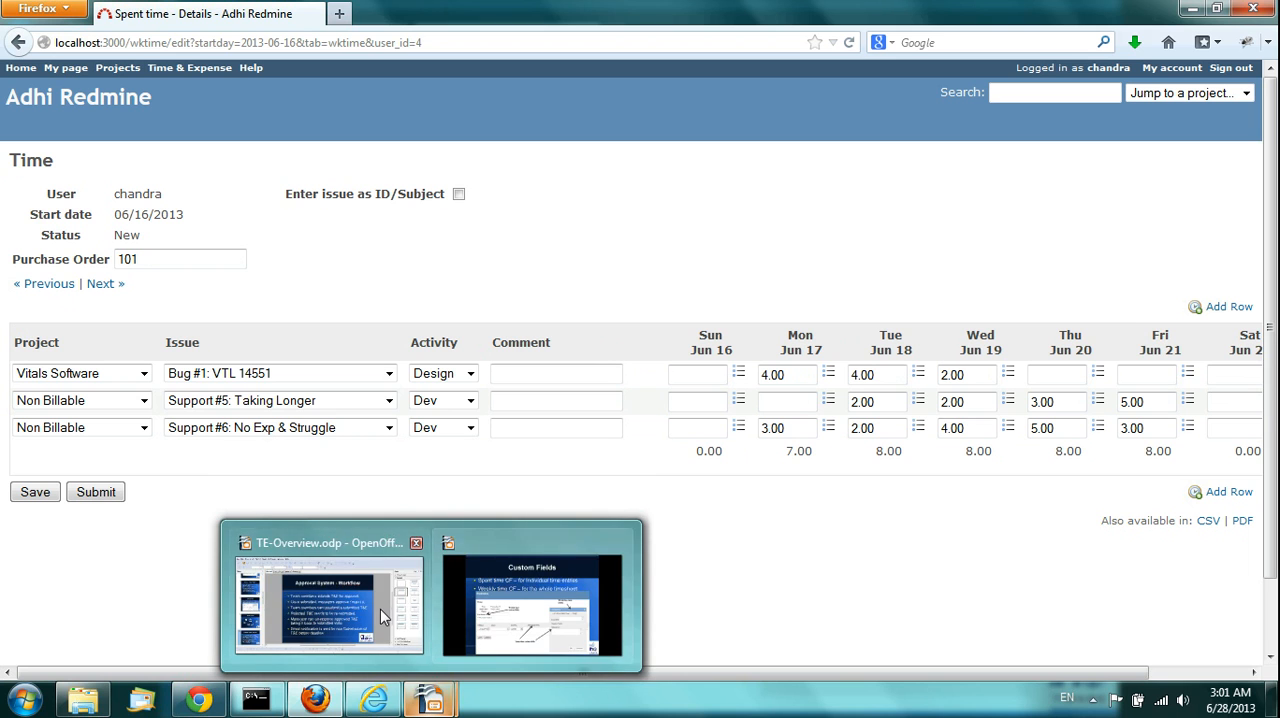
pyautogui.click(478, 612)
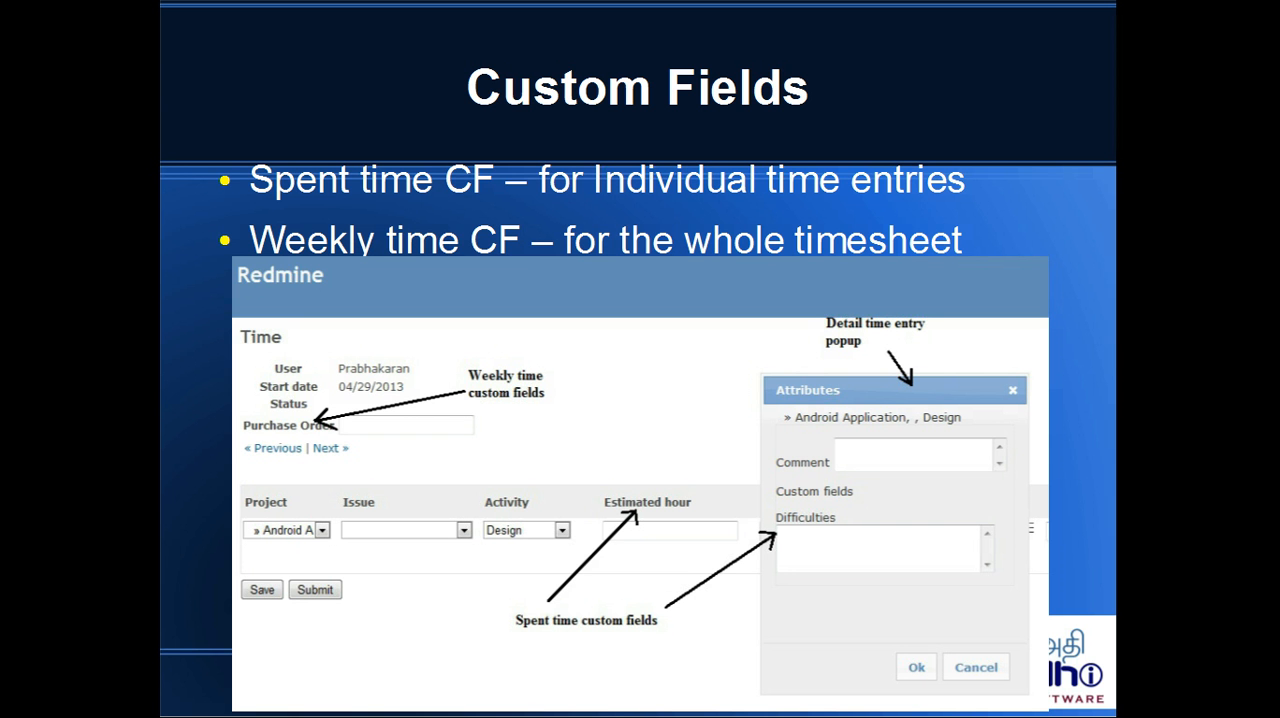